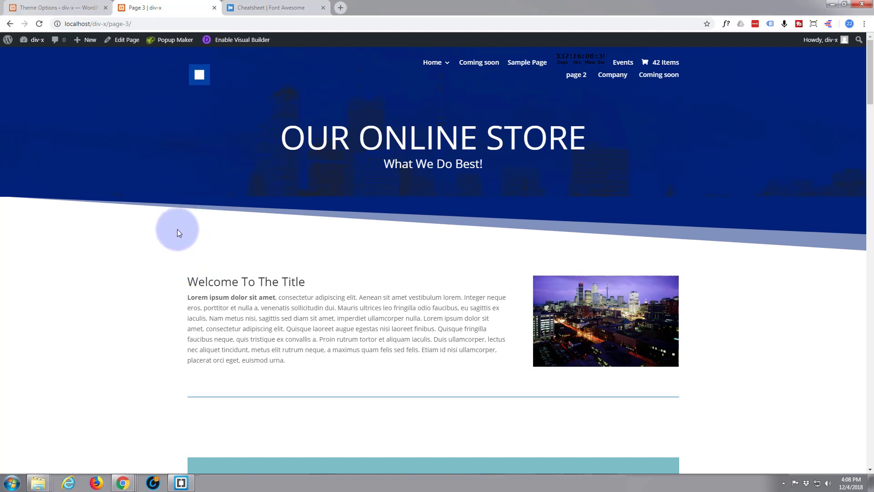
Step: Look over the existing sections of Page 3, from the header through the buttons, circles and image sections
{"action": "scroll", "coordinate": [179, 228], "scroll_direction": "down", "scroll_amount": 6}
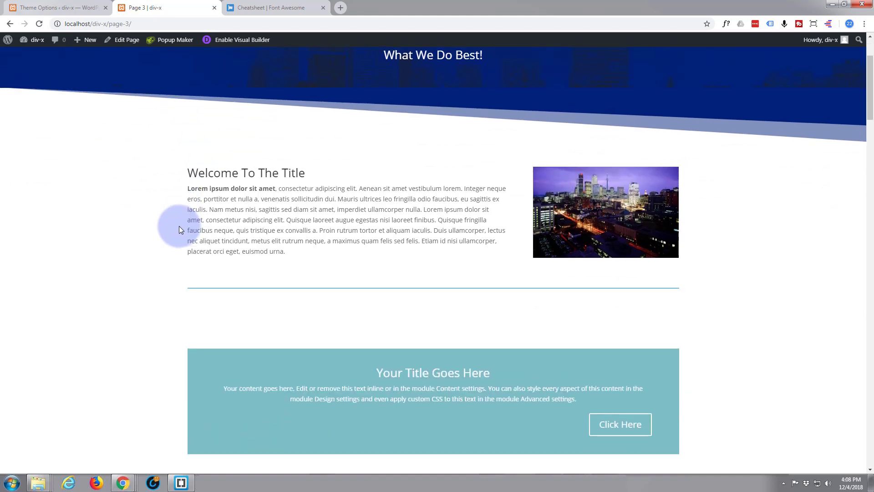
{"action": "scroll", "coordinate": [179, 226], "scroll_direction": "down", "scroll_amount": 11}
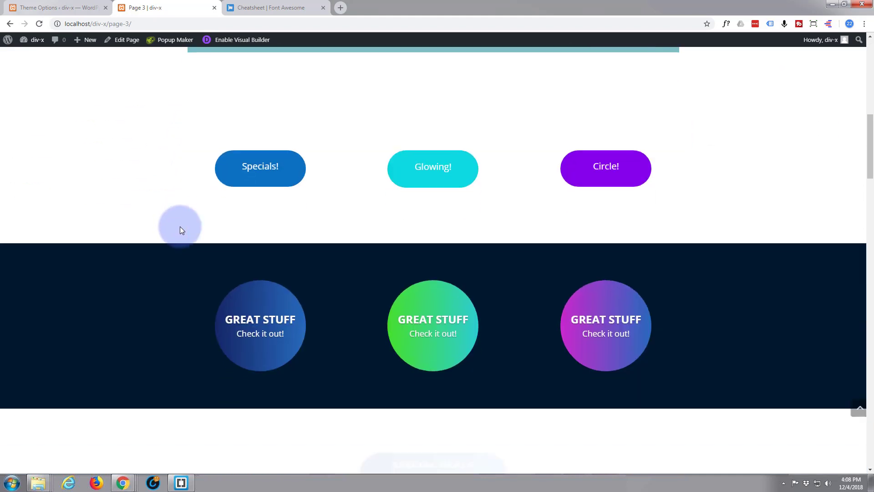
{"action": "scroll", "coordinate": [180, 226], "scroll_direction": "down", "scroll_amount": 6}
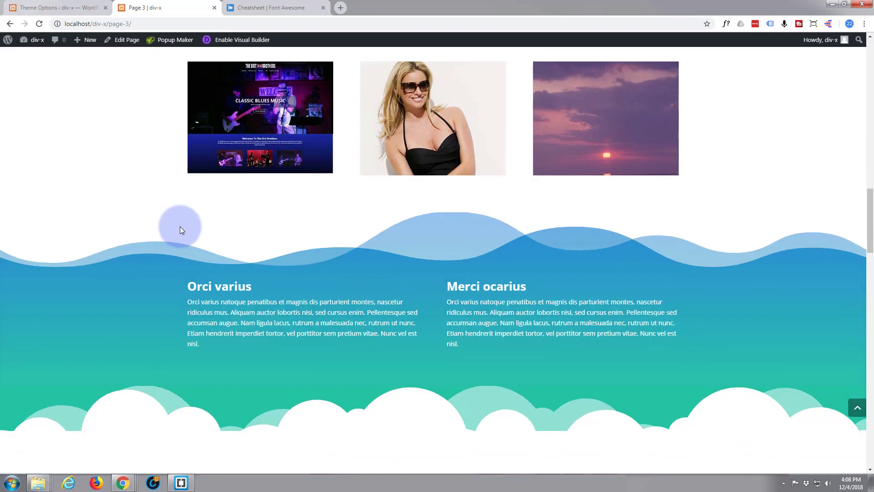
{"action": "scroll", "coordinate": [179, 225], "scroll_direction": "up", "scroll_amount": 2}
{"action": "scroll", "coordinate": [179, 225], "scroll_direction": "up", "scroll_amount": 11}
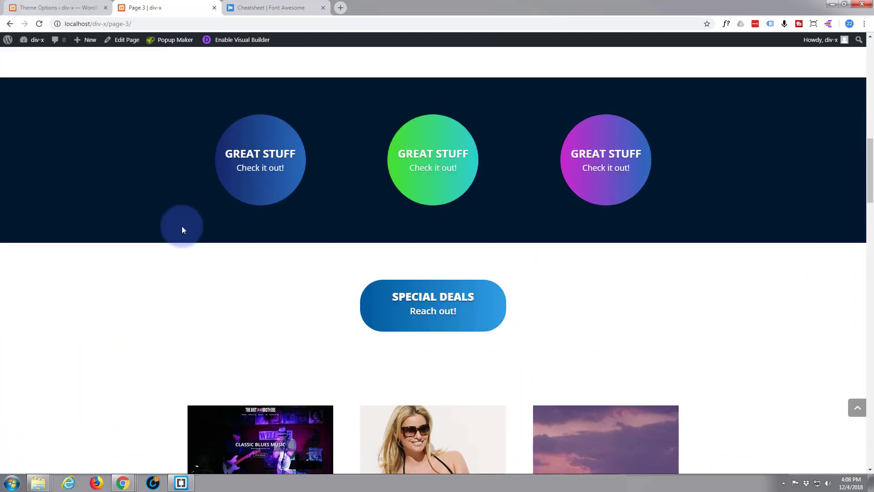
{"action": "scroll", "coordinate": [182, 225], "scroll_direction": "up", "scroll_amount": 8}
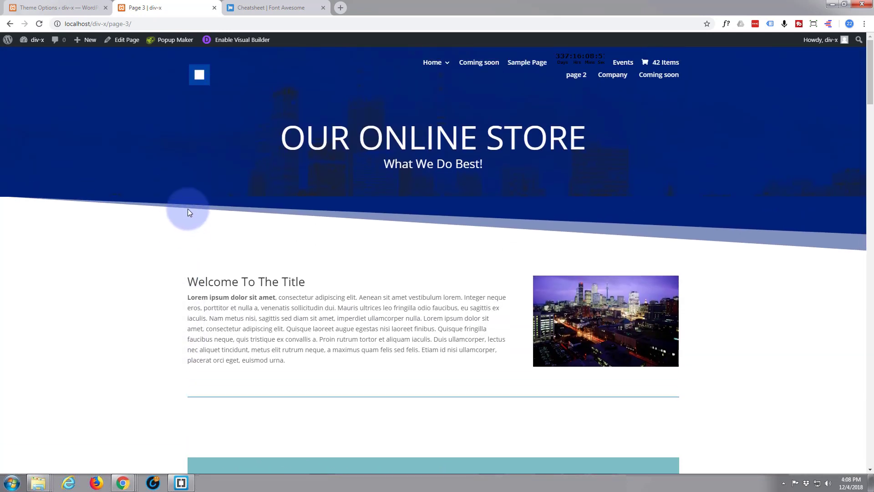
Step: Browse the solid icons on Font Awesome's free cheatsheet page
{"action": "left_click", "coordinate": [282, 7]}
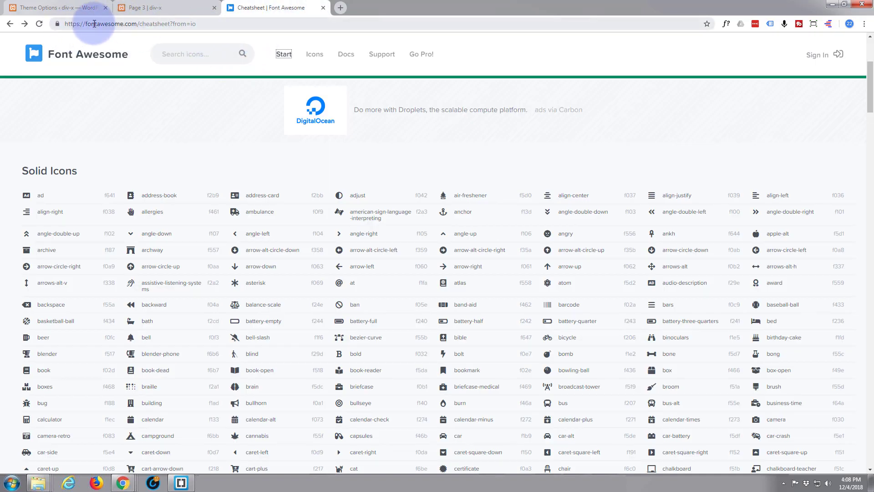
{"action": "scroll", "coordinate": [196, 210], "scroll_direction": "down", "scroll_amount": 3}
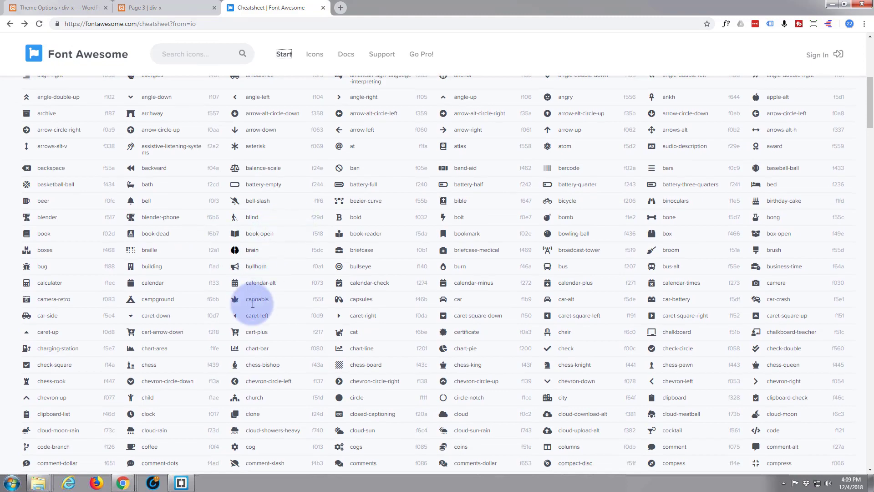
{"action": "scroll", "coordinate": [336, 340], "scroll_direction": "down", "scroll_amount": 1}
{"action": "scroll", "coordinate": [337, 340], "scroll_direction": "down", "scroll_amount": 4}
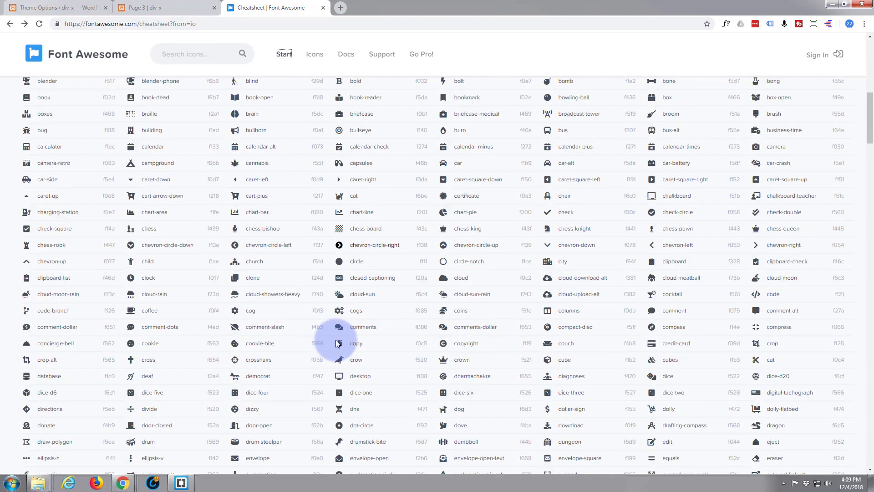
{"action": "scroll", "coordinate": [336, 341], "scroll_direction": "up", "scroll_amount": 5}
{"action": "scroll", "coordinate": [336, 341], "scroll_direction": "up", "scroll_amount": 7}
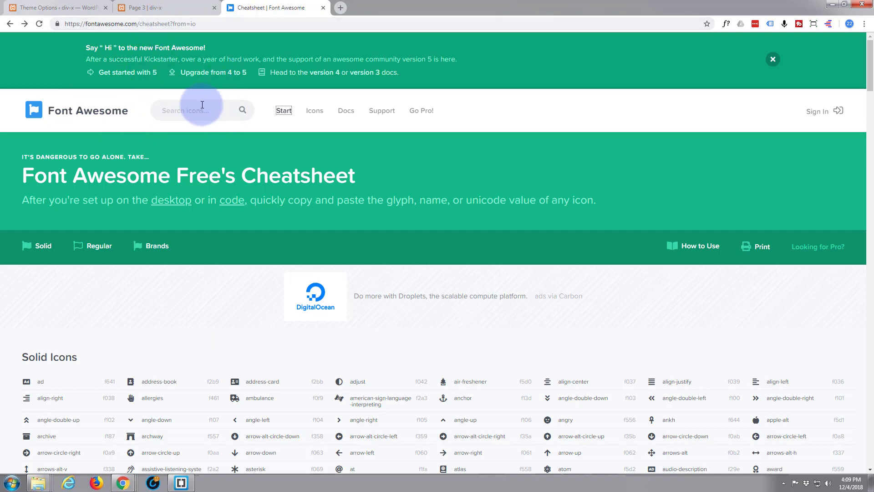
{"action": "scroll", "coordinate": [146, 154], "scroll_direction": "down", "scroll_amount": 2}
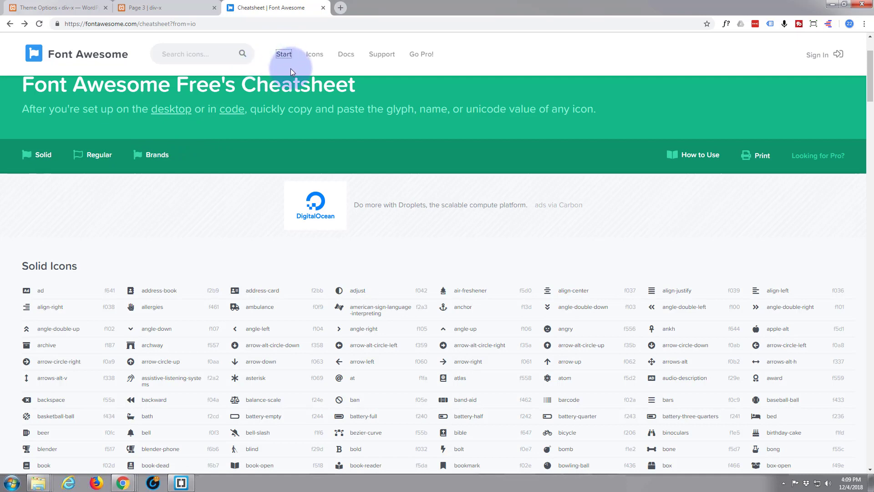
Step: Review the stylesheet link in the head code of Divi's Integration theme options
{"action": "left_click", "coordinate": [32, 7]}
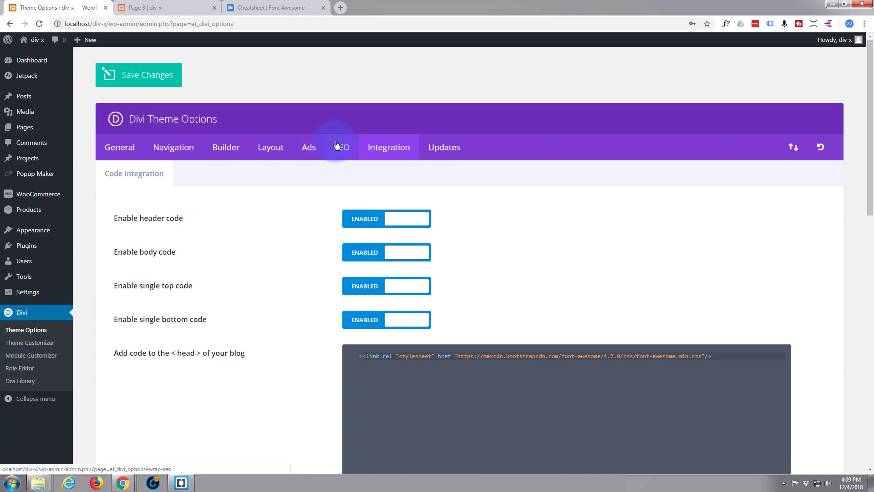
{"action": "scroll", "coordinate": [291, 241], "scroll_direction": "down", "scroll_amount": 2}
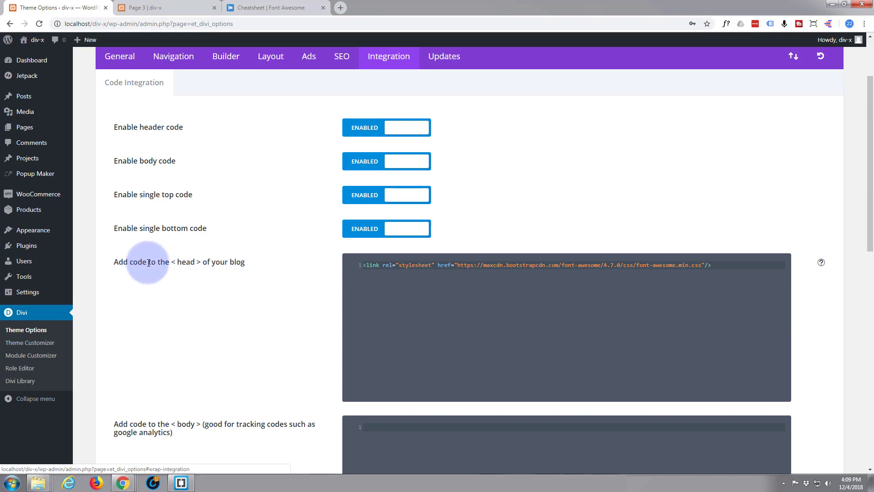
Step: Compare Font Awesome's free CDN stylesheet link on its Start page with the head code in the Divi theme options
{"action": "left_click", "coordinate": [273, 6]}
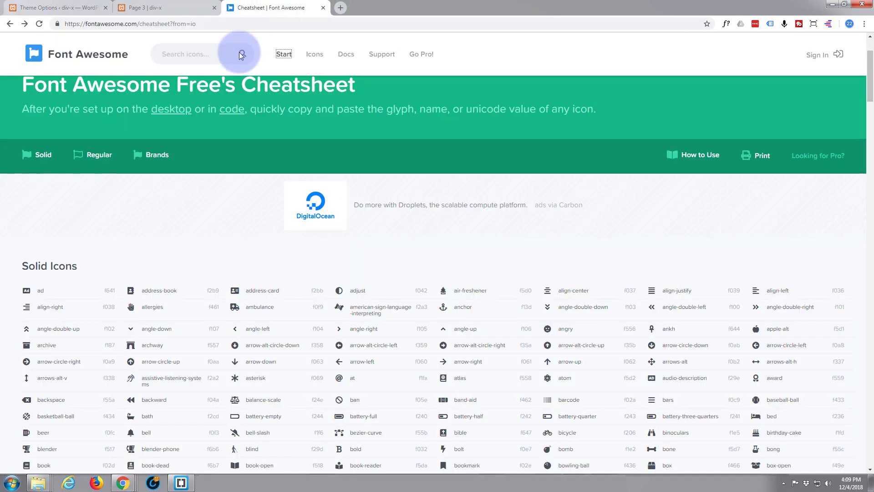
{"action": "middle_click", "coordinate": [284, 54]}
{"action": "left_click", "coordinate": [374, 8]}
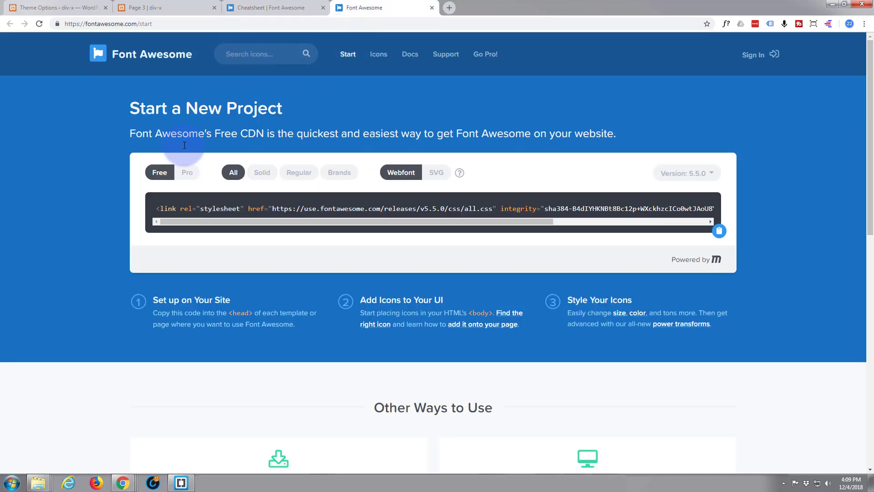
{"action": "left_click_drag", "start_coordinate": [156, 209], "coordinate": [687, 196]}
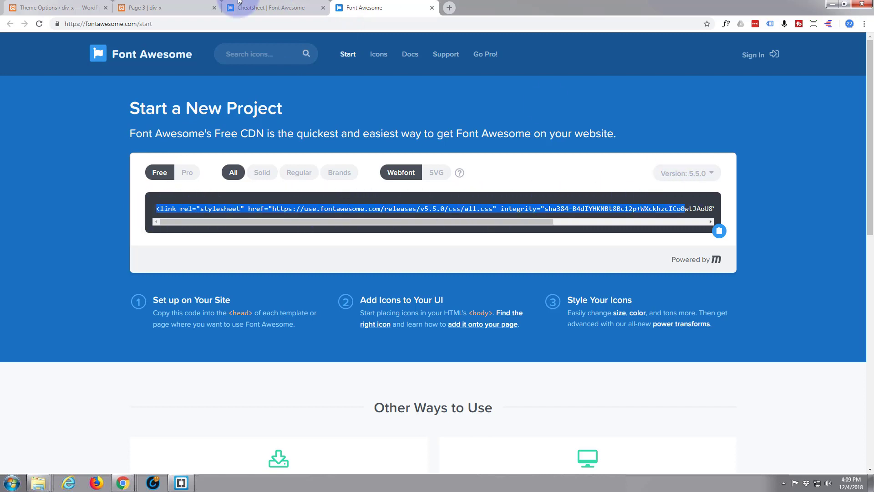
{"action": "left_click", "coordinate": [64, 10]}
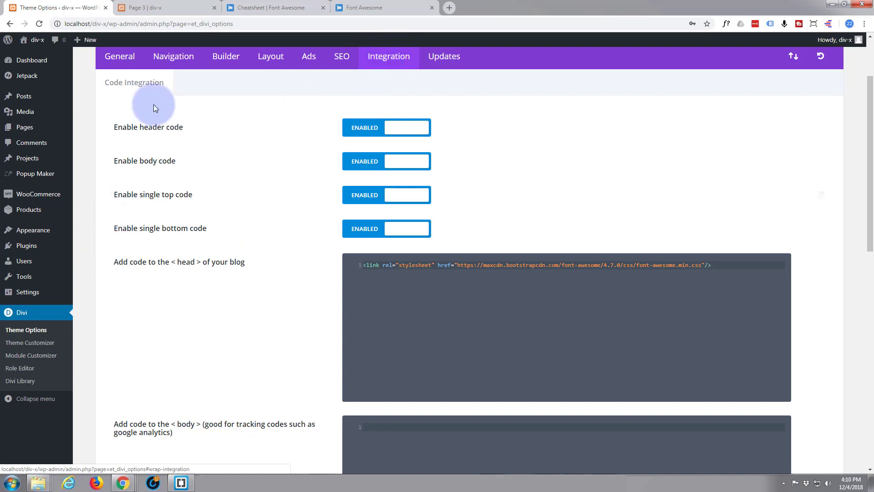
Step: Return to Page 3 and open it in the Visual Builder
{"action": "left_click", "coordinate": [160, 6]}
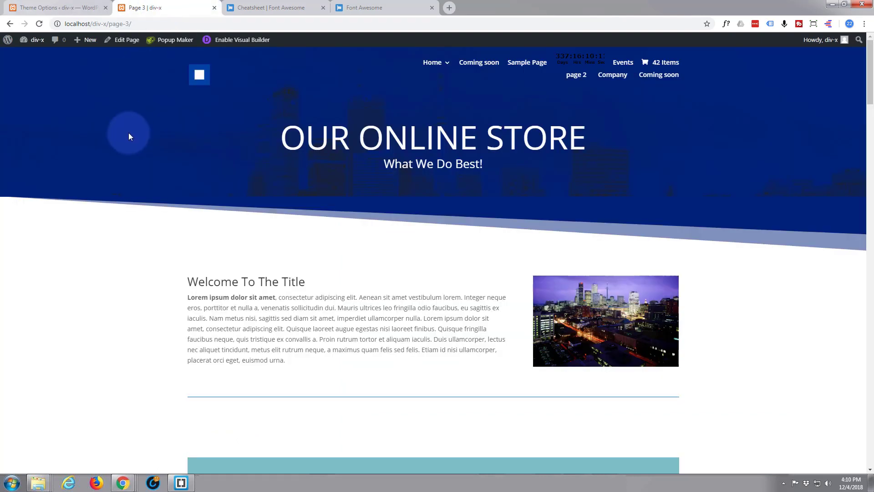
{"action": "scroll", "coordinate": [129, 133], "scroll_direction": "down", "scroll_amount": 3}
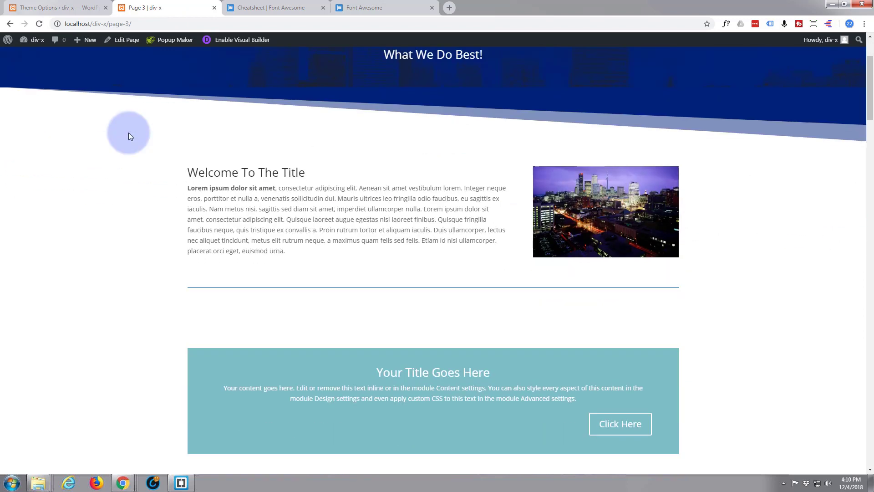
{"action": "scroll", "coordinate": [128, 132], "scroll_direction": "down", "scroll_amount": 1}
{"action": "scroll", "coordinate": [128, 133], "scroll_direction": "down", "scroll_amount": 2}
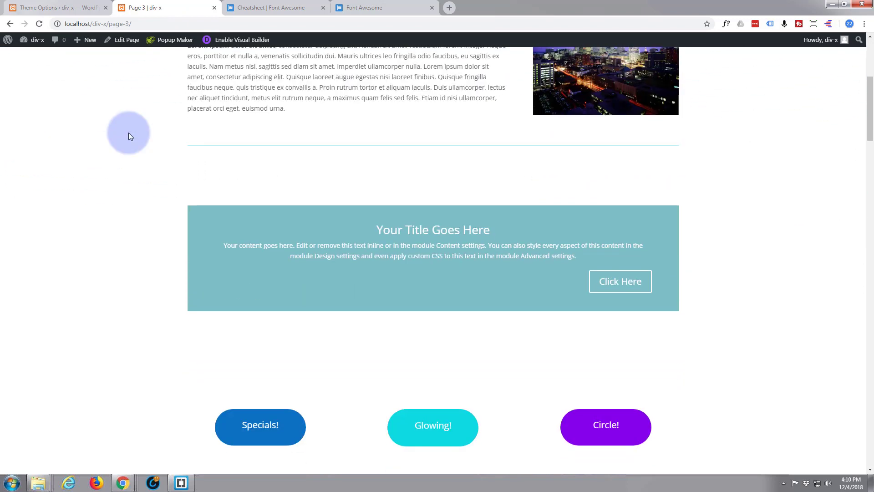
{"action": "scroll", "coordinate": [129, 133], "scroll_direction": "up", "scroll_amount": 3}
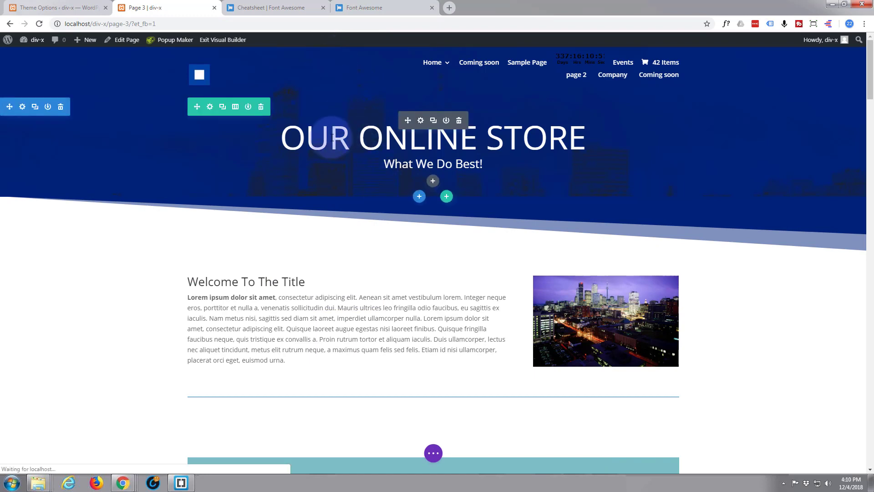
Step: Insert a regular section with a row of four equal columns between the divider line and the first call-to-action box
{"action": "scroll", "coordinate": [332, 135], "scroll_direction": "down", "scroll_amount": 5}
{"action": "scroll", "coordinate": [332, 135], "scroll_direction": "down", "scroll_amount": 4}
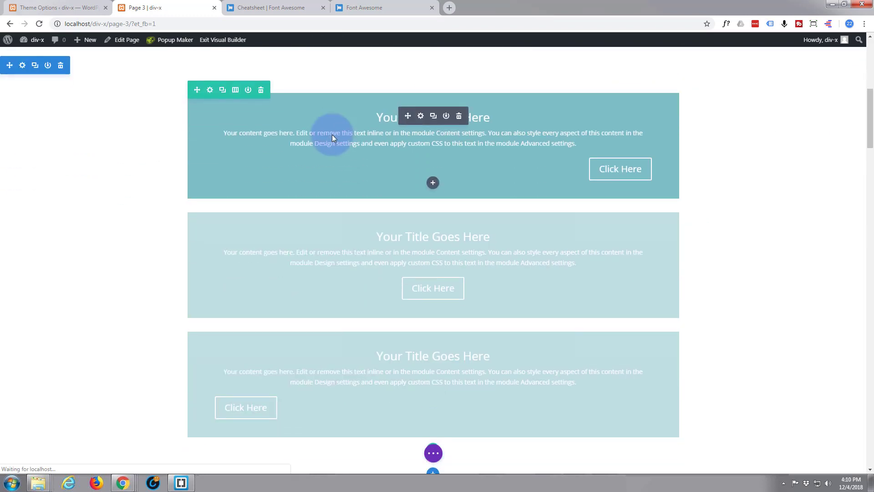
{"action": "scroll", "coordinate": [333, 135], "scroll_direction": "up", "scroll_amount": 2}
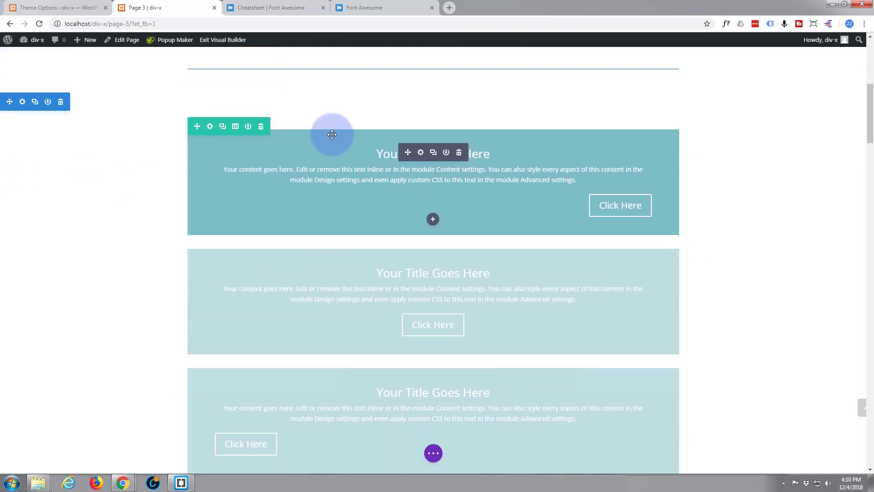
{"action": "scroll", "coordinate": [384, 172], "scroll_direction": "up", "scroll_amount": 2}
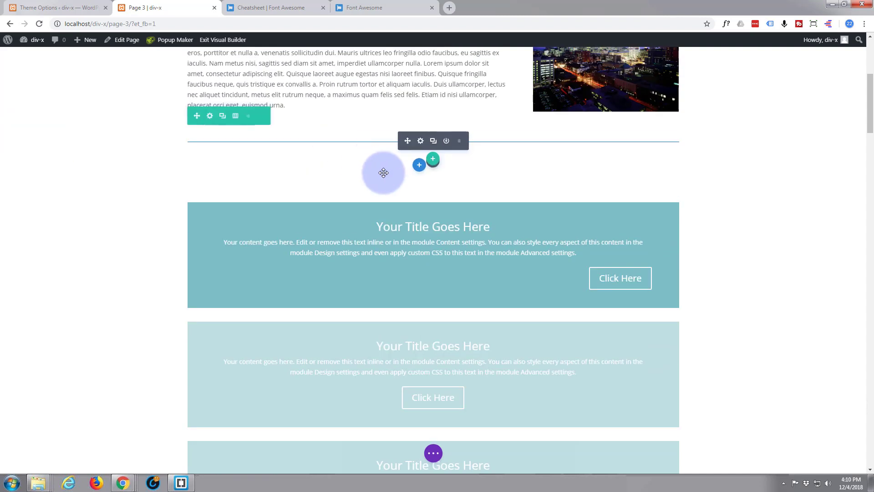
{"action": "left_click", "coordinate": [420, 167]}
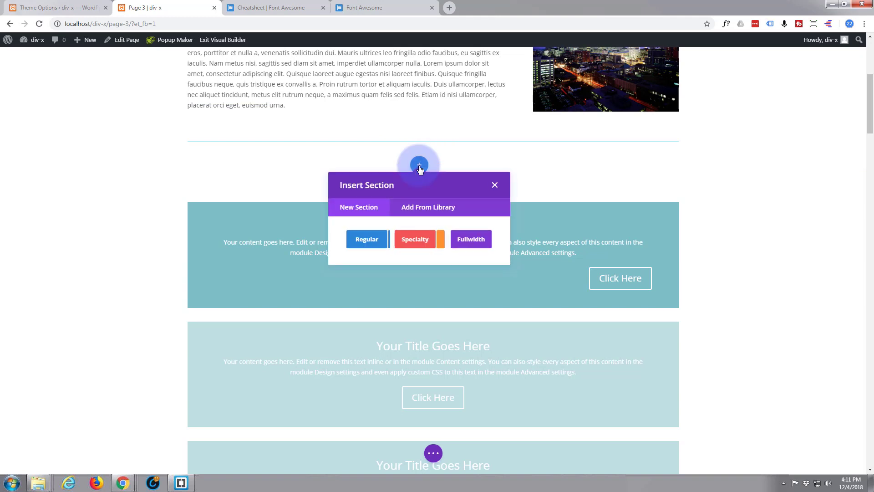
{"action": "left_click", "coordinate": [368, 247]}
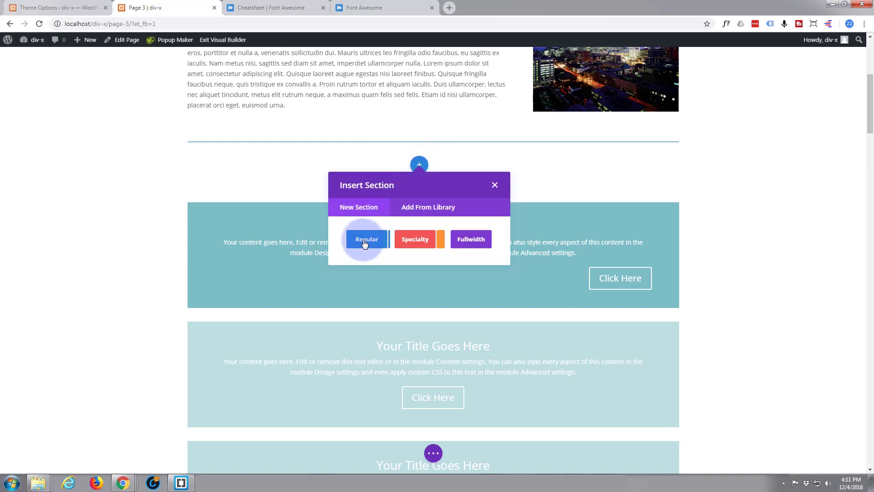
{"action": "left_click", "coordinate": [364, 244]}
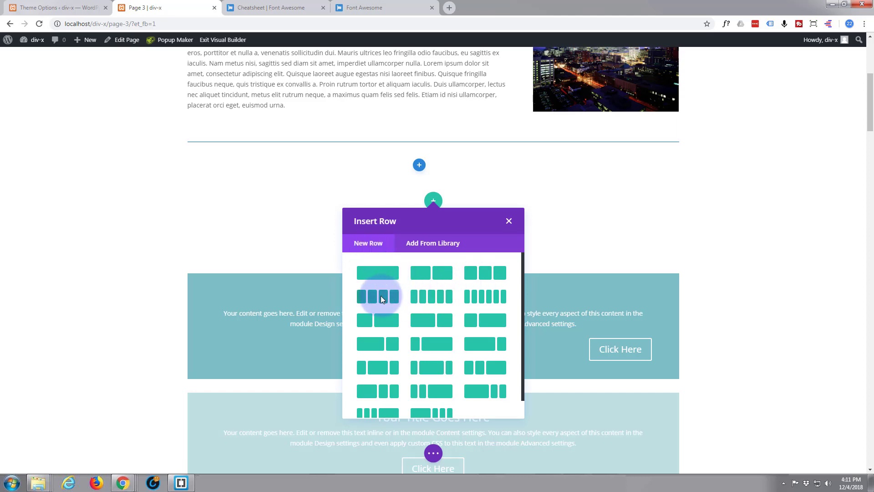
{"action": "left_click", "coordinate": [386, 297]}
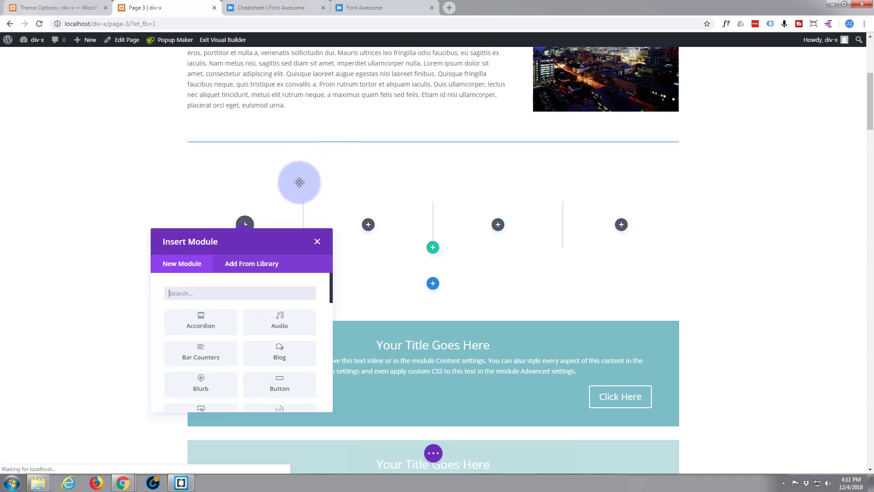
Step: Add a Number Counter module to the first column of the new row and open its design settings
{"action": "scroll", "coordinate": [276, 266], "scroll_direction": "down", "scroll_amount": 2}
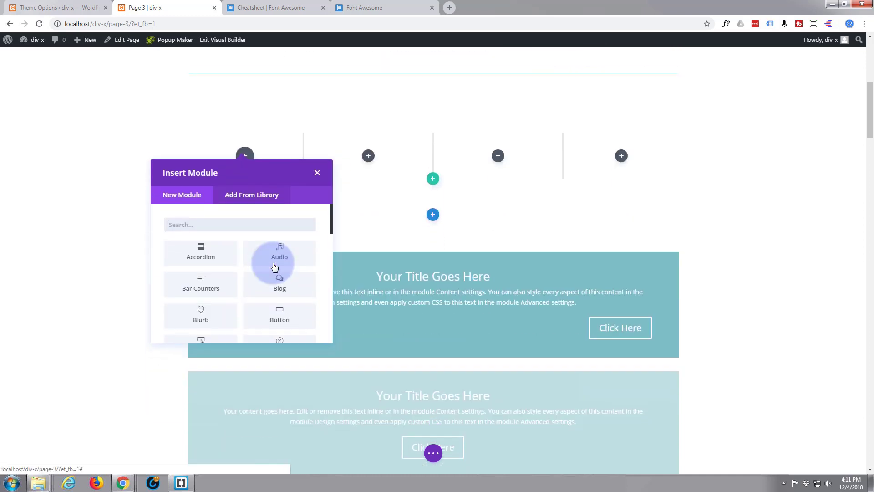
{"action": "scroll", "coordinate": [275, 266], "scroll_direction": "down", "scroll_amount": 2}
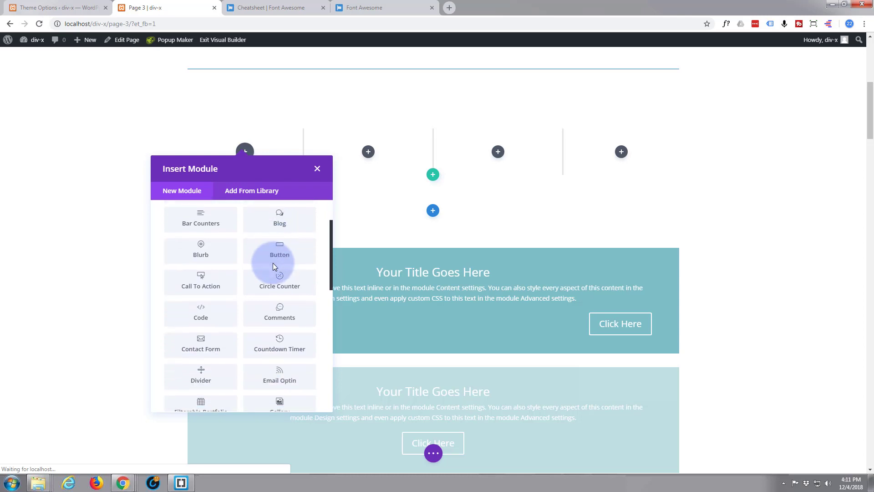
{"action": "scroll", "coordinate": [272, 266], "scroll_direction": "down", "scroll_amount": 1}
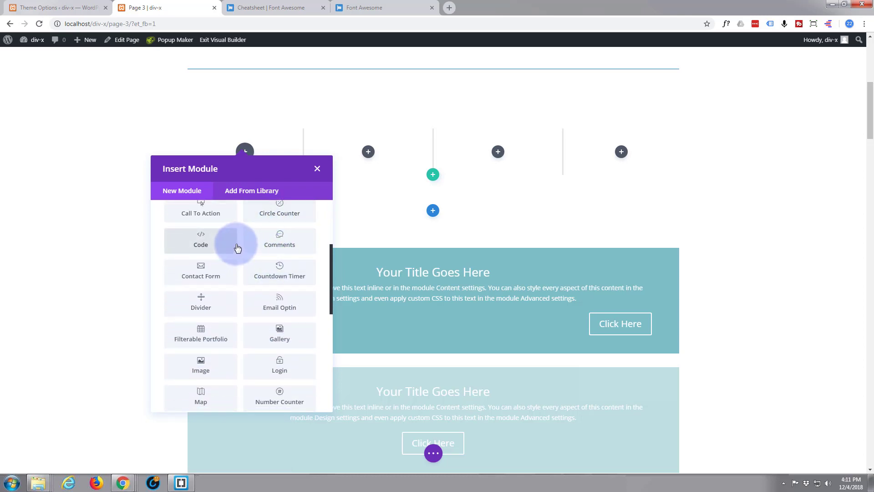
{"action": "scroll", "coordinate": [237, 247], "scroll_direction": "down", "scroll_amount": 1}
{"action": "scroll", "coordinate": [237, 247], "scroll_direction": "down", "scroll_amount": 2}
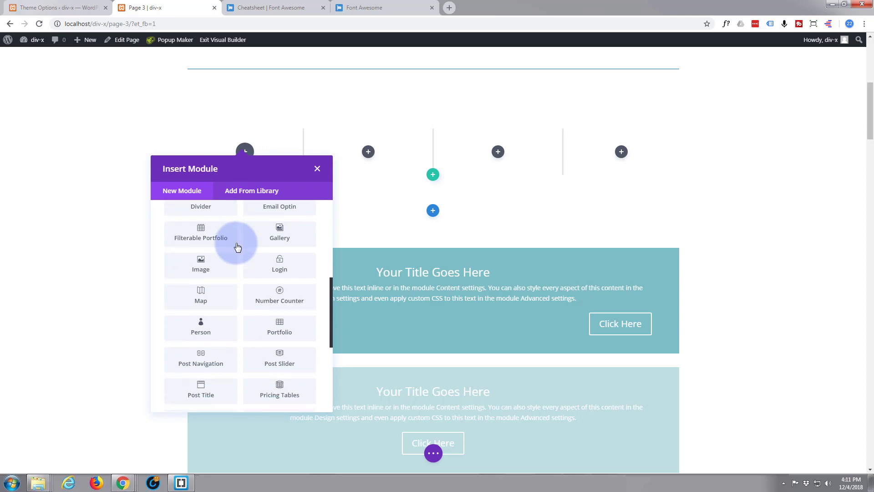
{"action": "scroll", "coordinate": [236, 243], "scroll_direction": "down", "scroll_amount": 2}
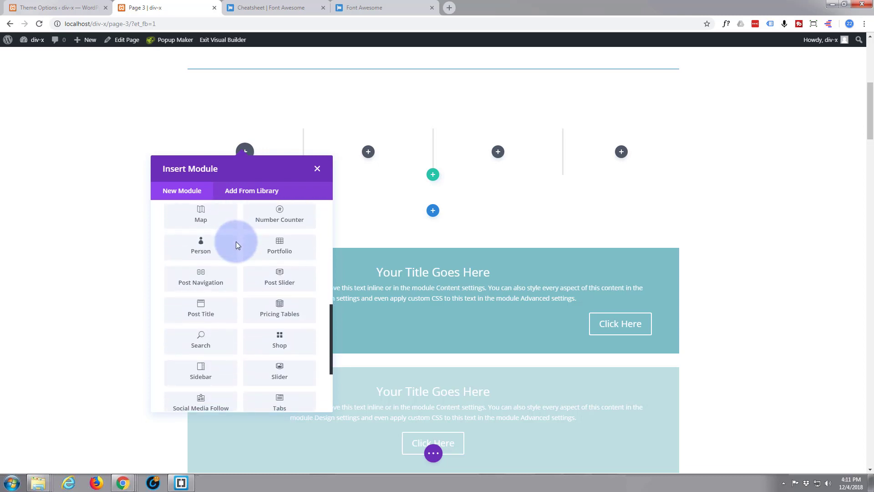
{"action": "scroll", "coordinate": [236, 245], "scroll_direction": "down", "scroll_amount": 3}
{"action": "scroll", "coordinate": [236, 245], "scroll_direction": "up", "scroll_amount": 4}
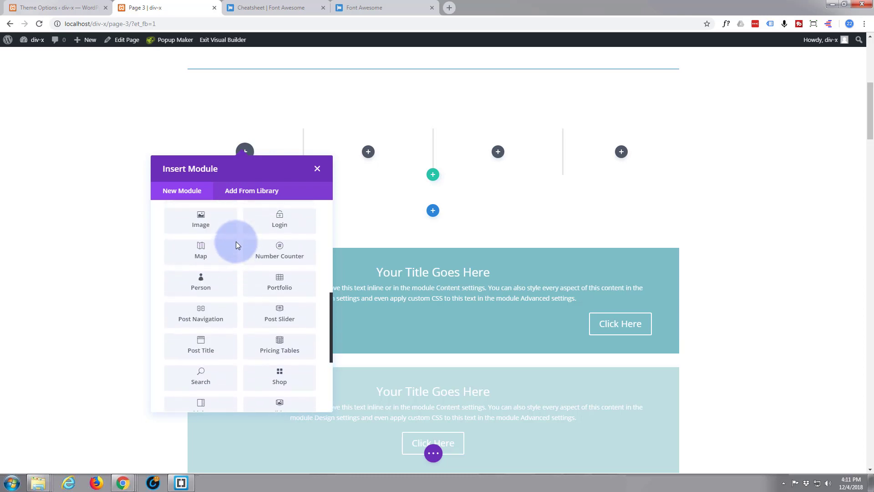
{"action": "left_click", "coordinate": [281, 253]}
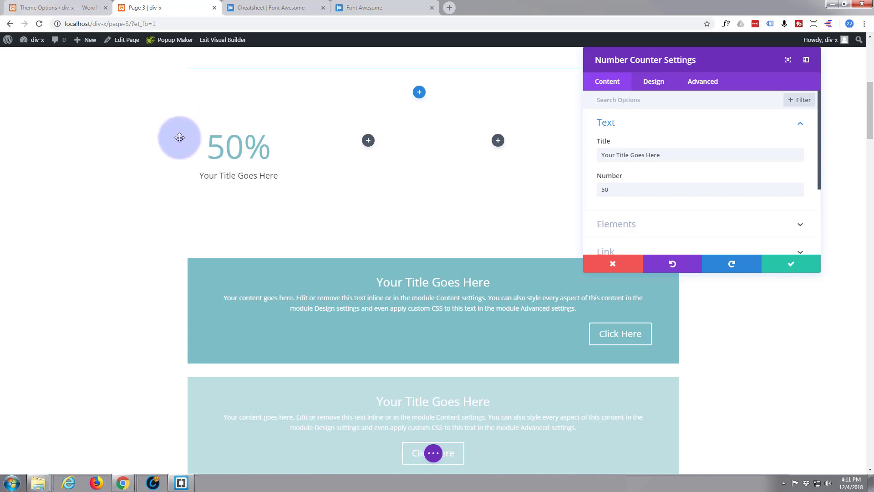
{"action": "left_click", "coordinate": [661, 86]}
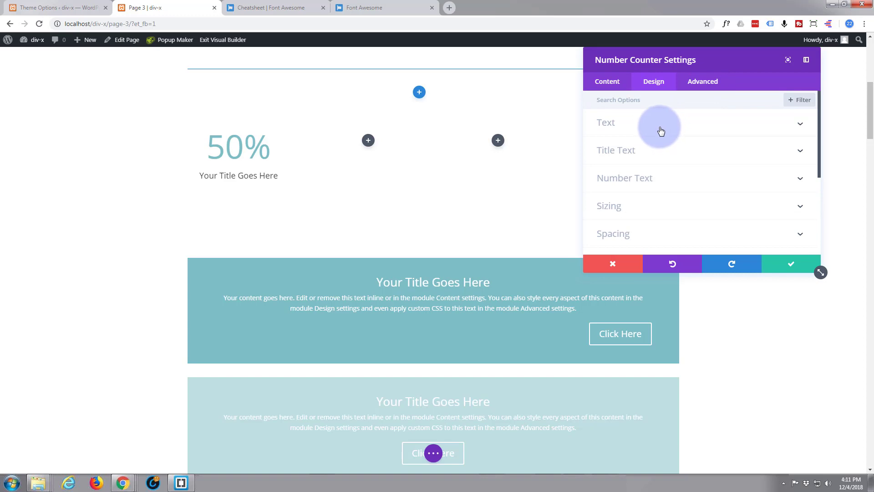
Step: Set the number counter's text orientation to left-aligned in its general text design options
{"action": "scroll", "coordinate": [662, 131], "scroll_direction": "down", "scroll_amount": 3}
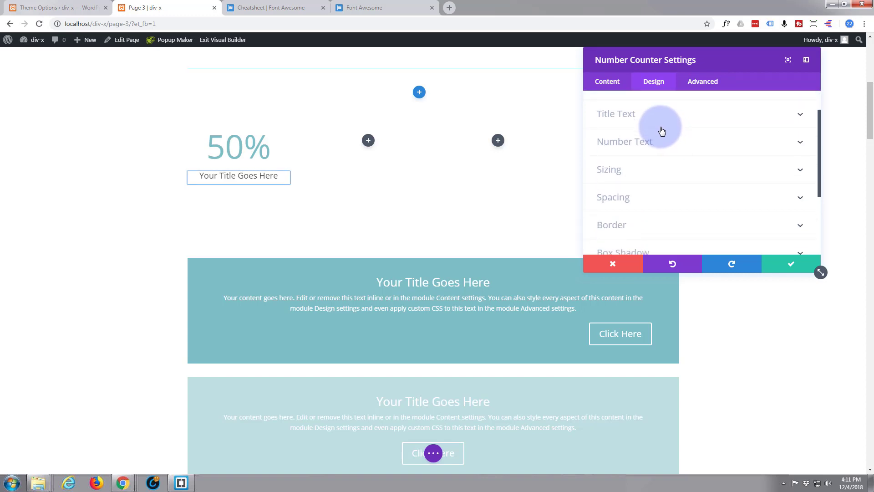
{"action": "scroll", "coordinate": [663, 131], "scroll_direction": "down", "scroll_amount": 2}
{"action": "scroll", "coordinate": [664, 131], "scroll_direction": "up", "scroll_amount": 5}
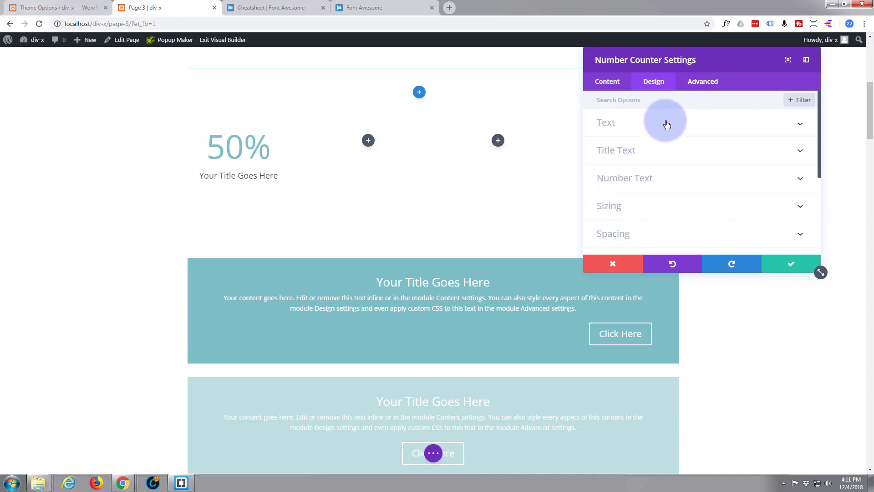
{"action": "left_click", "coordinate": [667, 124]}
{"action": "left_click", "coordinate": [630, 157]}
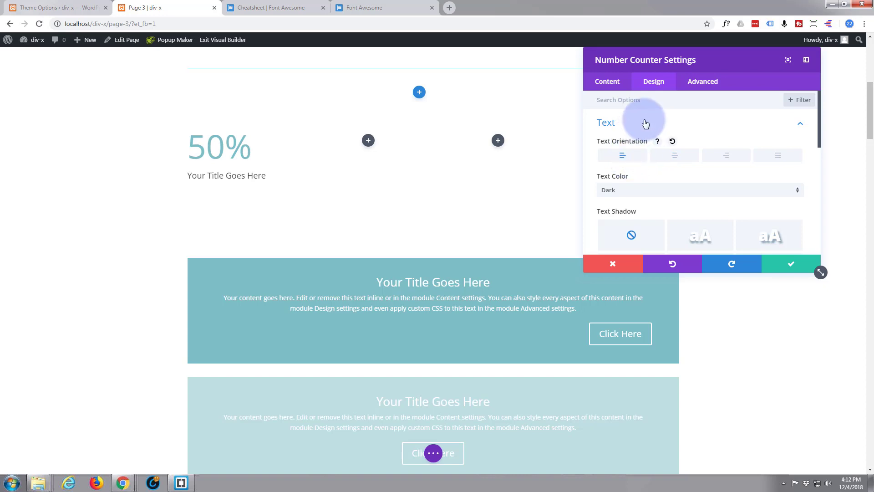
Step: Set the counter's number text color to black and its text size to 49px
{"action": "scroll", "coordinate": [643, 123], "scroll_direction": "down", "scroll_amount": 5}
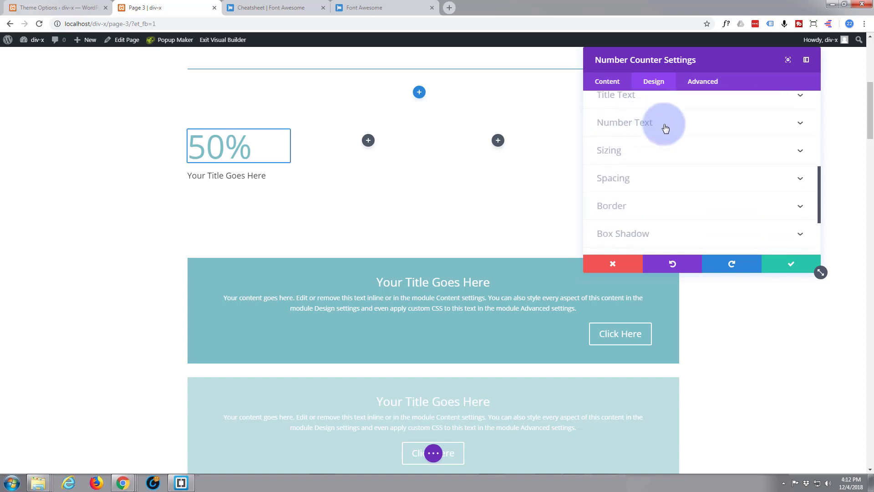
{"action": "left_click", "coordinate": [666, 127]}
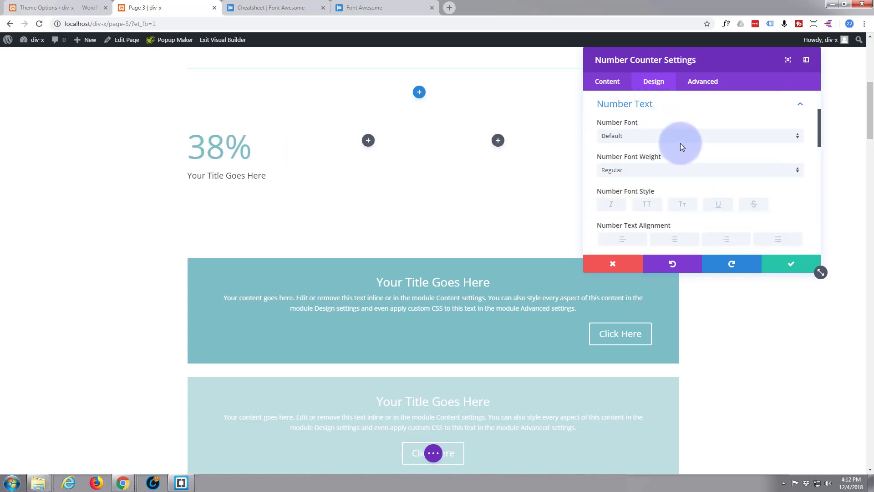
{"action": "scroll", "coordinate": [681, 145], "scroll_direction": "down", "scroll_amount": 1}
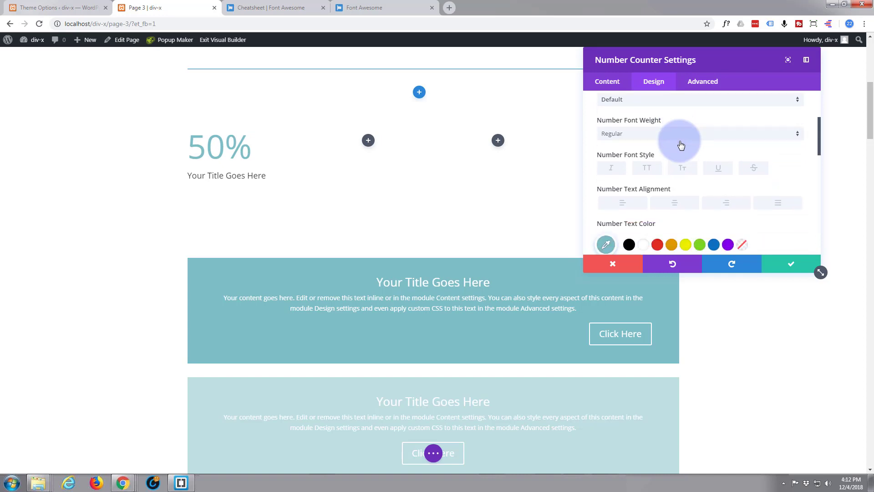
{"action": "scroll", "coordinate": [680, 142], "scroll_direction": "down", "scroll_amount": 3}
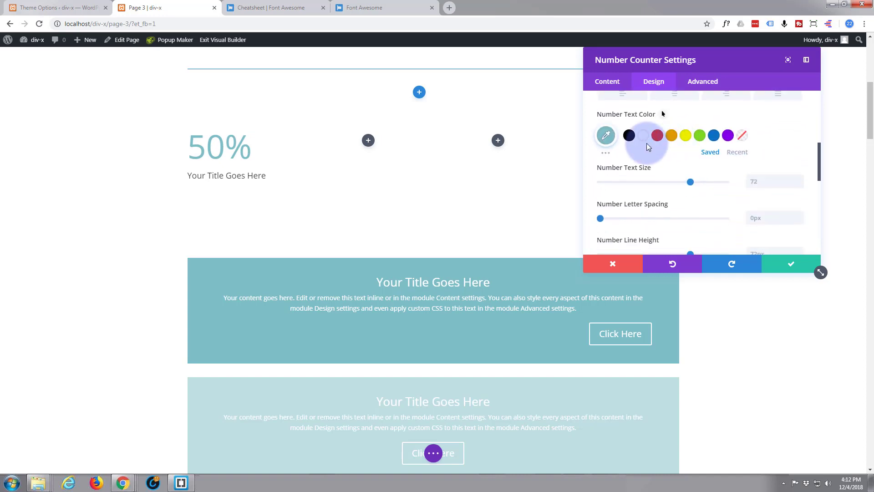
{"action": "left_click", "coordinate": [631, 145]}
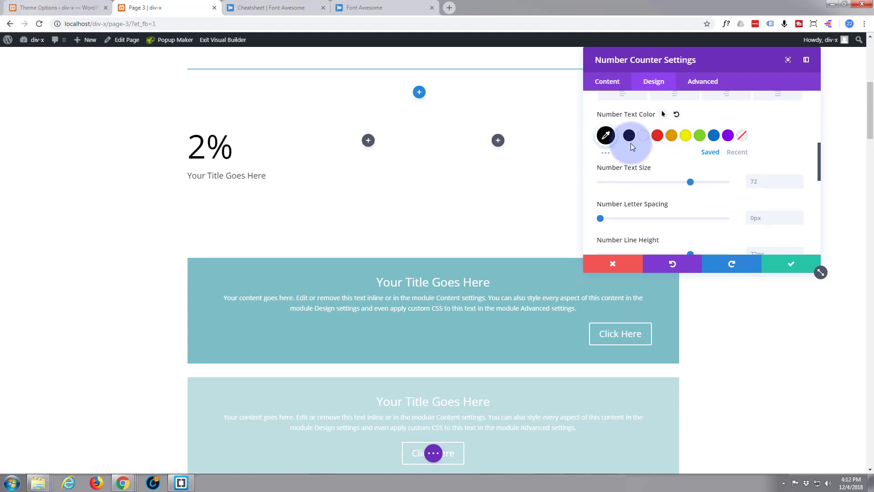
{"action": "left_click", "coordinate": [690, 181]}
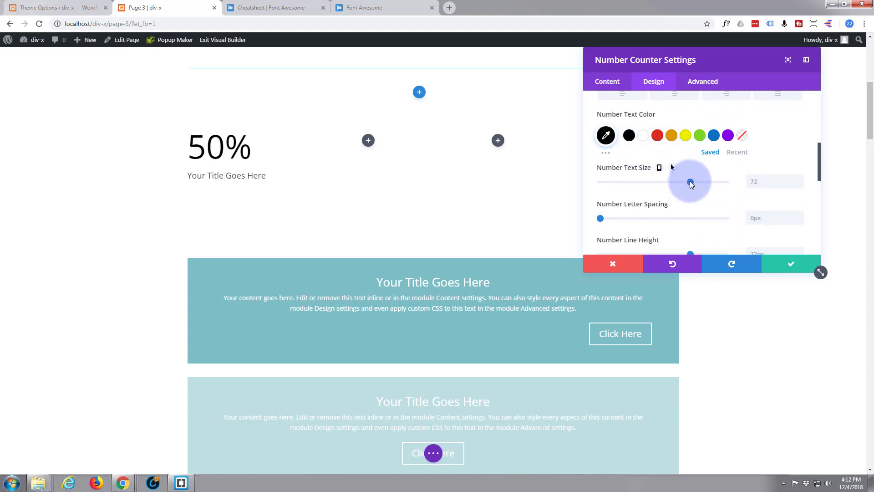
{"action": "left_click_drag", "start_coordinate": [691, 183], "coordinate": [661, 180]}
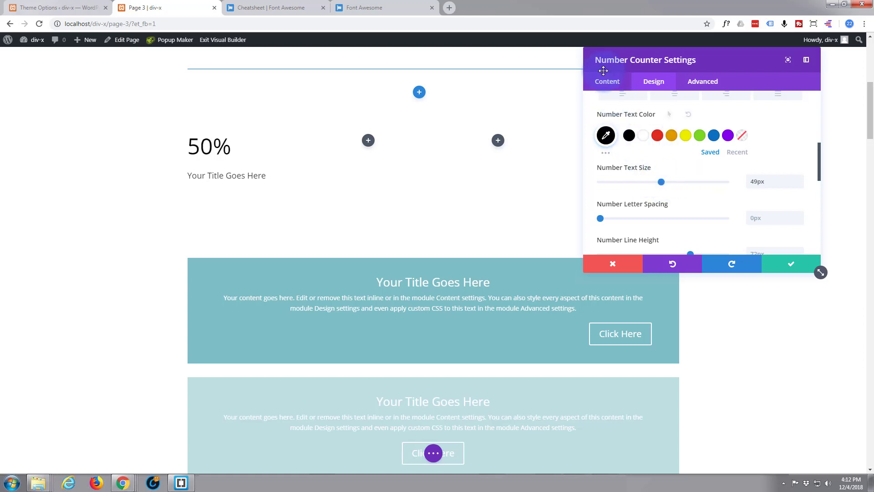
{"action": "left_click", "coordinate": [608, 86]}
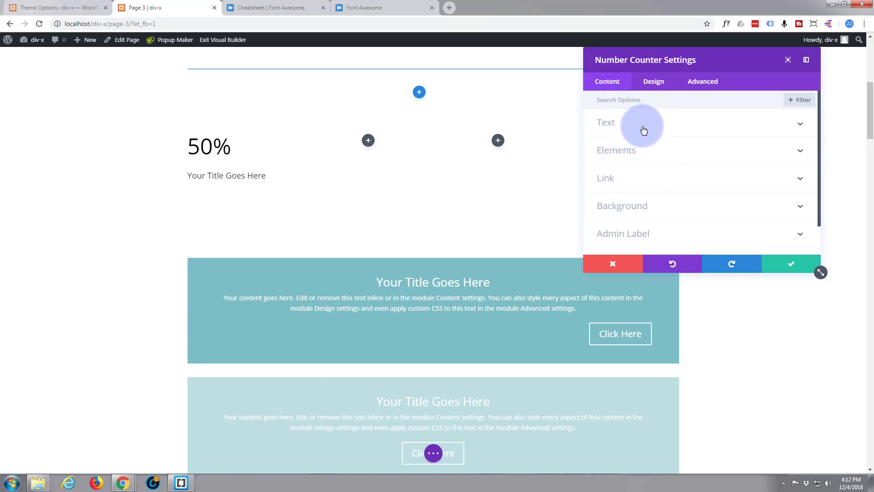
{"action": "left_click", "coordinate": [651, 82]}
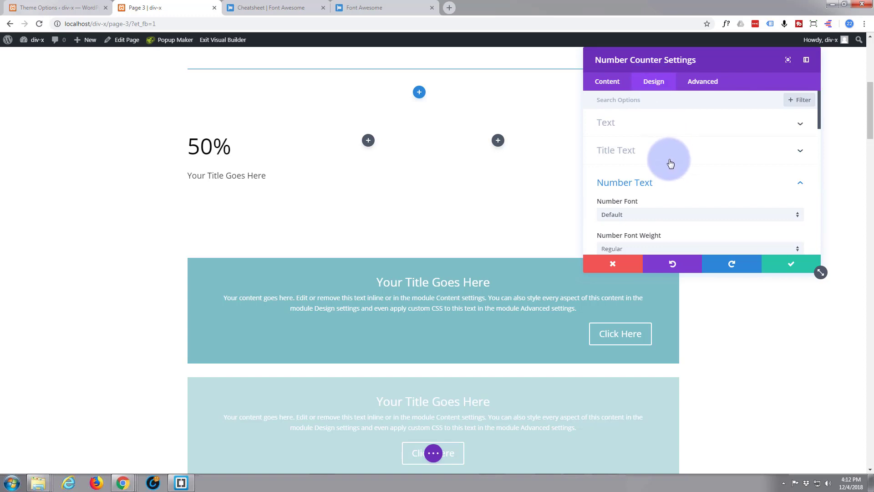
{"action": "scroll", "coordinate": [669, 162], "scroll_direction": "down", "scroll_amount": 2}
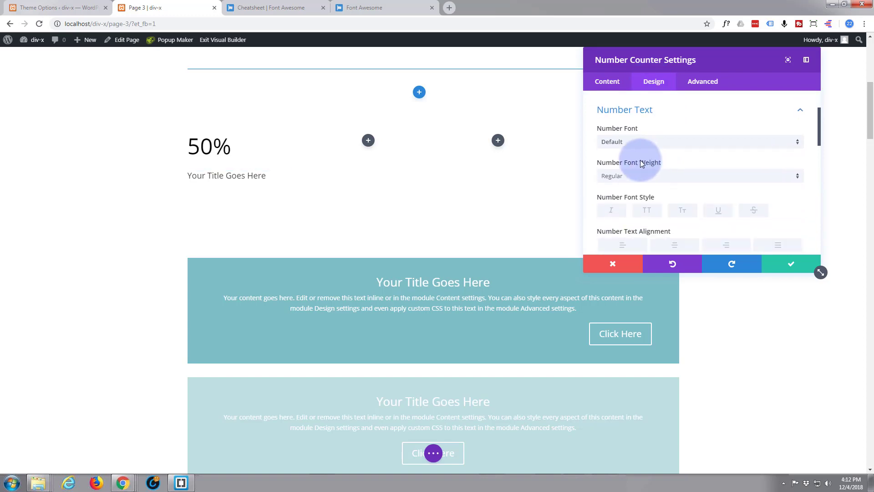
{"action": "scroll", "coordinate": [638, 163], "scroll_direction": "down", "scroll_amount": 1}
{"action": "scroll", "coordinate": [638, 161], "scroll_direction": "down", "scroll_amount": 3}
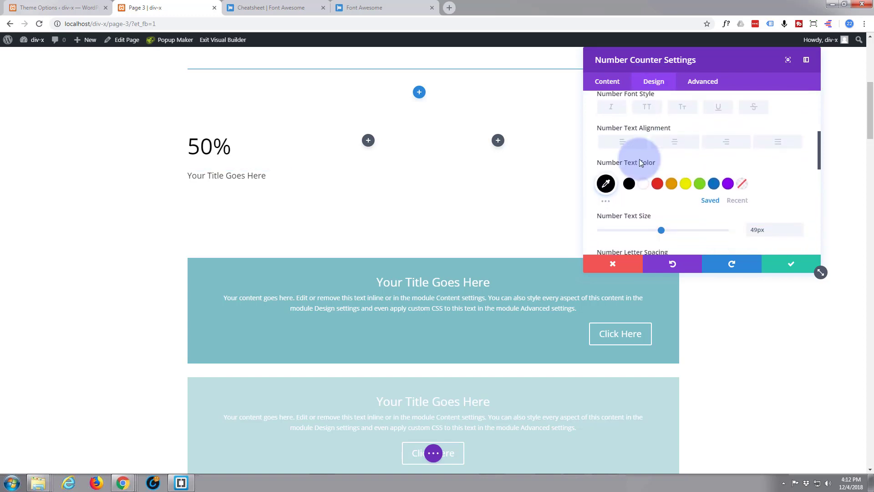
{"action": "scroll", "coordinate": [636, 160], "scroll_direction": "down", "scroll_amount": 3}
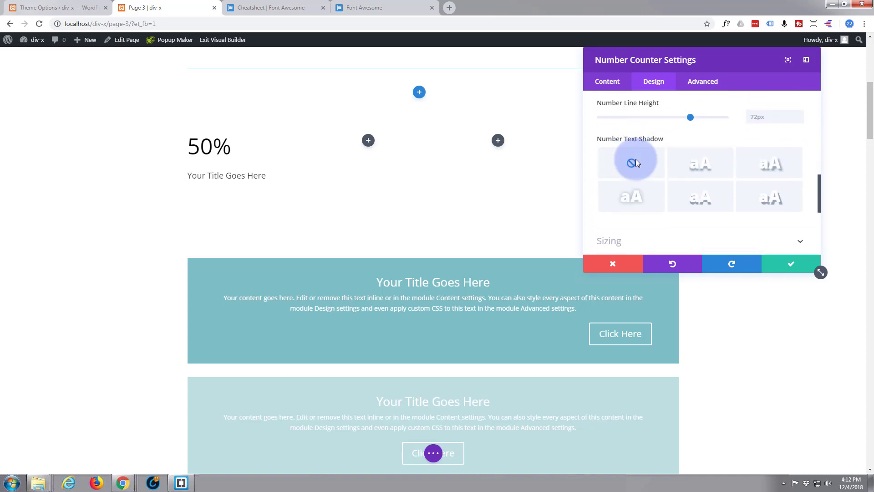
Step: Turn off the percent sign in the number counter's content elements
{"action": "left_click", "coordinate": [608, 83]}
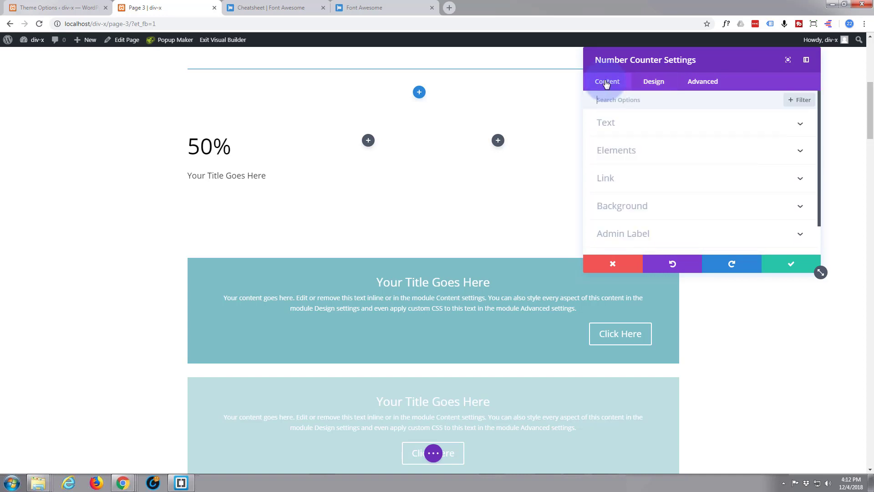
{"action": "left_click", "coordinate": [656, 148]}
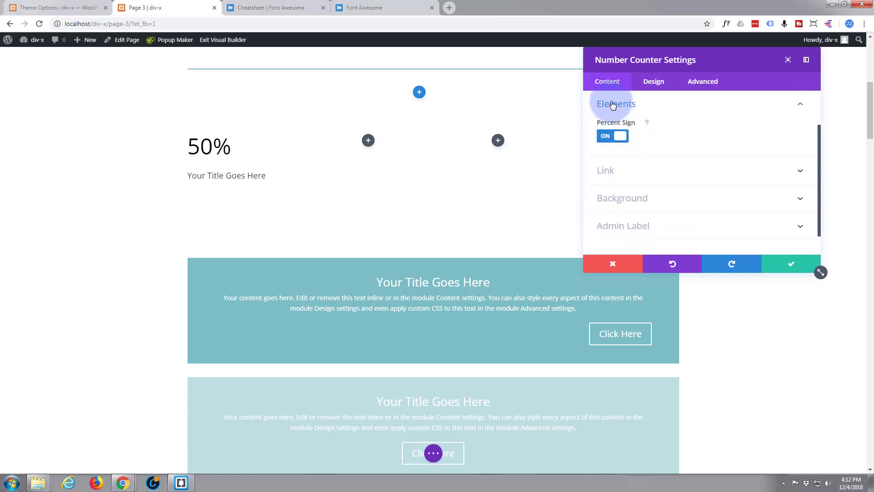
{"action": "left_click", "coordinate": [618, 137]}
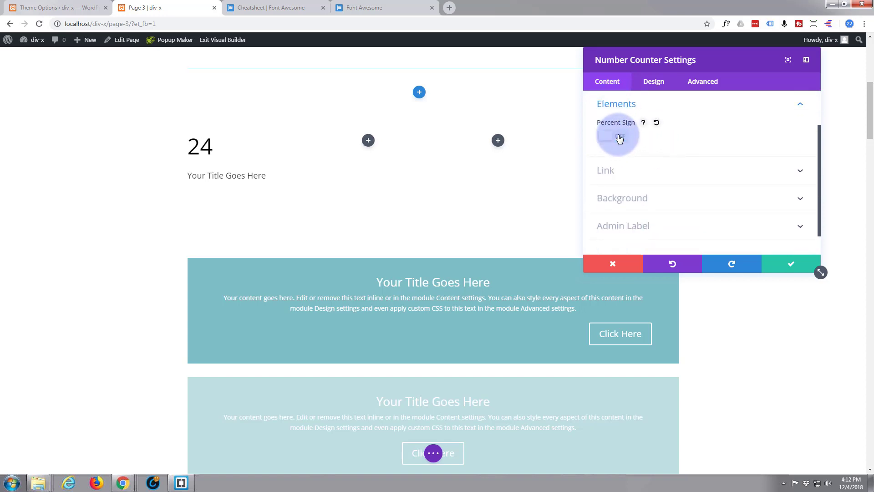
Step: Set the number counter's title to "Project" and its number to 250
{"action": "left_click", "coordinate": [610, 86]}
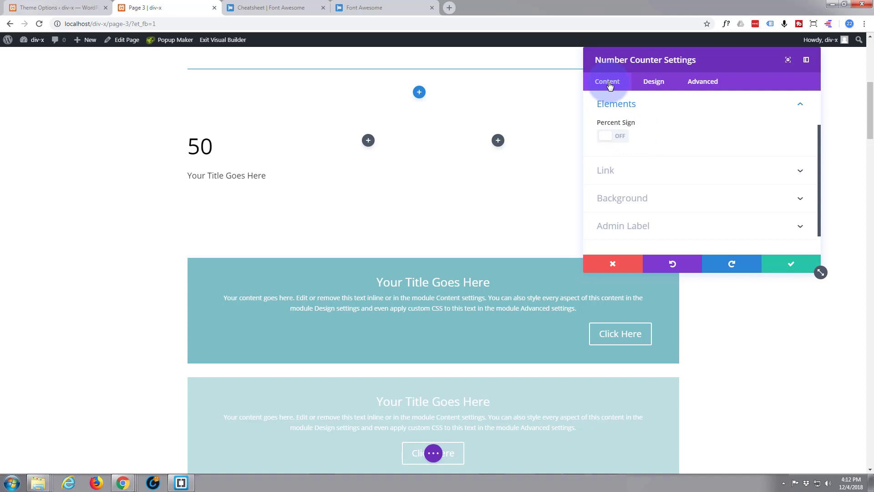
{"action": "scroll", "coordinate": [643, 147], "scroll_direction": "up", "scroll_amount": 2}
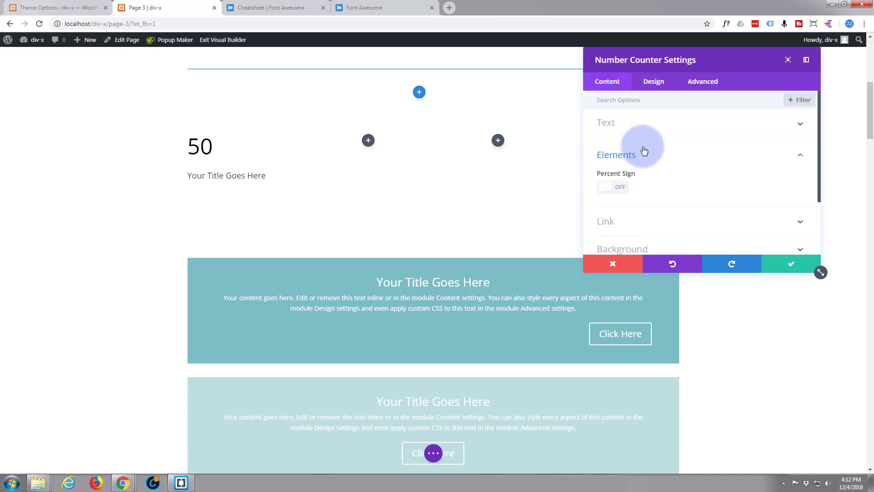
{"action": "left_click", "coordinate": [665, 123]}
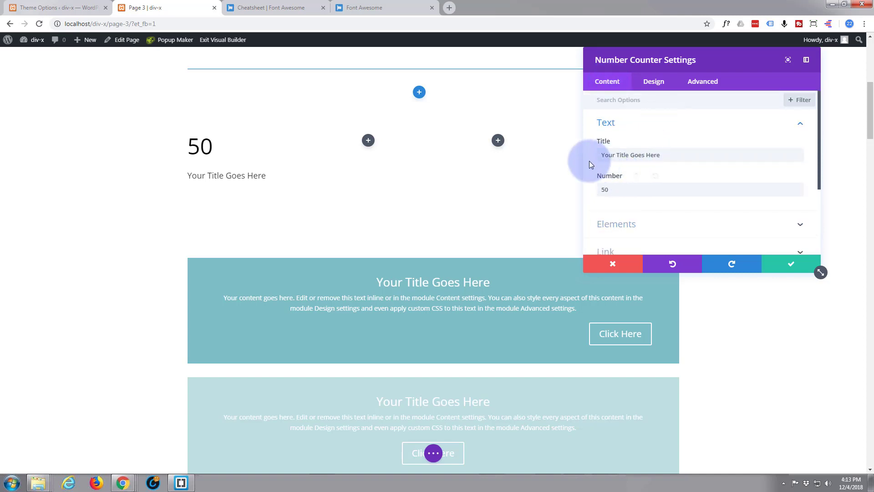
{"action": "left_click_drag", "start_coordinate": [660, 154], "coordinate": [600, 157]}
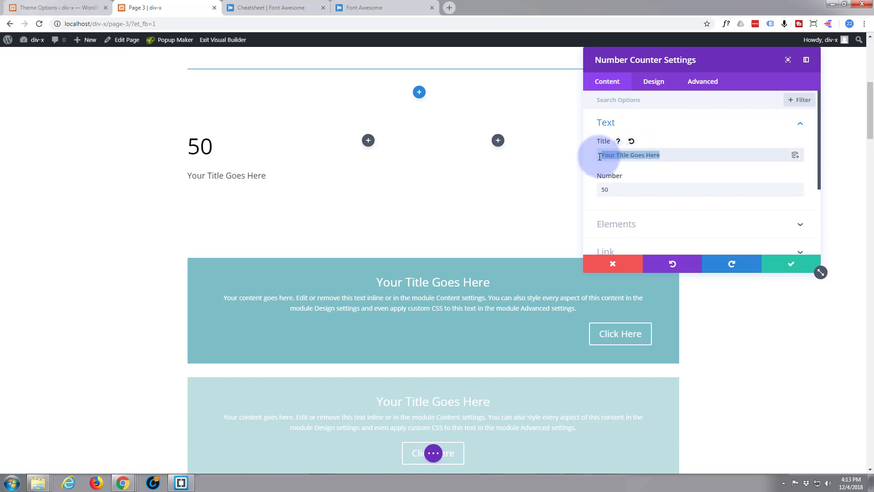
{"action": "type", "text": "P"}
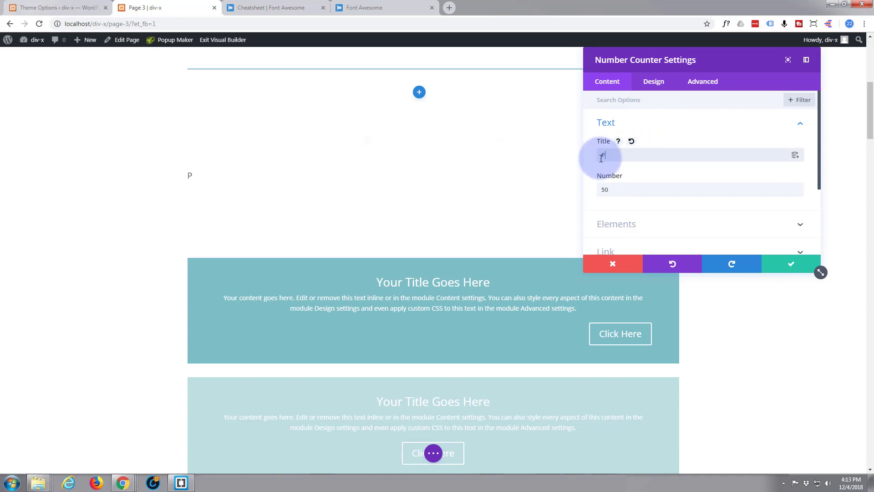
{"action": "type", "text": "roj"}
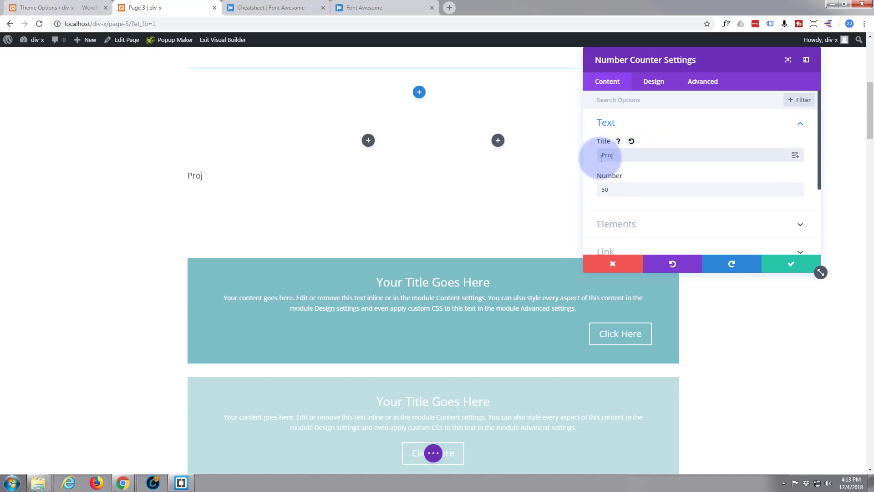
{"action": "type", "text": "ect"}
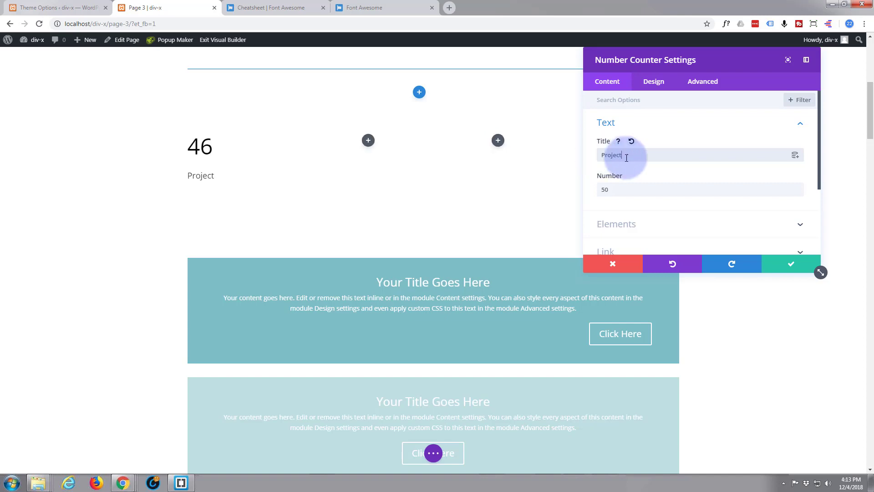
{"action": "left_click", "coordinate": [601, 190]}
{"action": "type", "text": "2"}
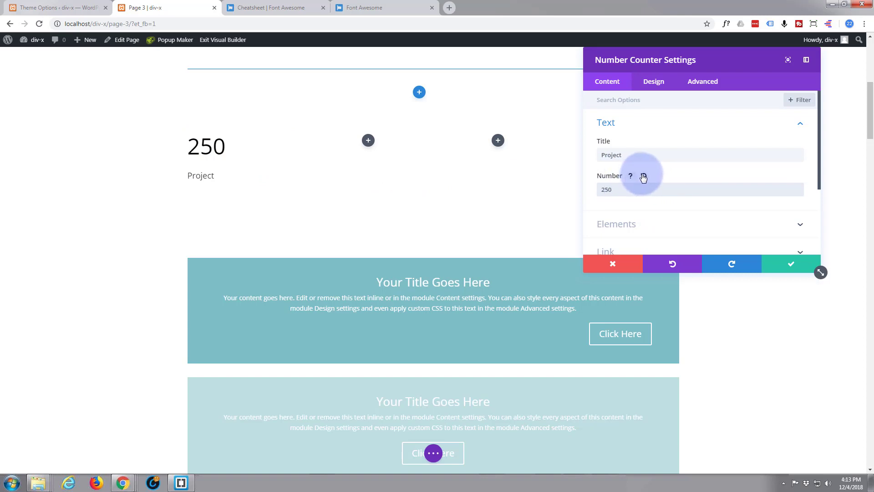
Step: Set the font style of the counter's title text to all uppercase
{"action": "left_click", "coordinate": [653, 82]}
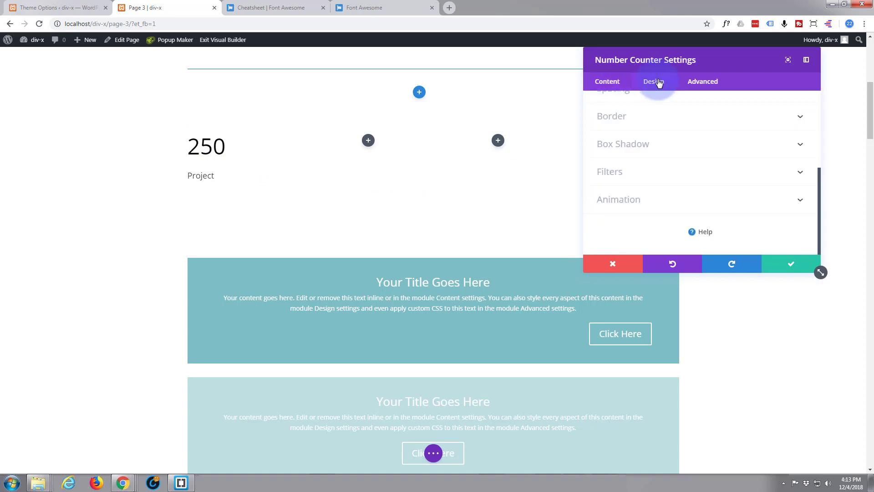
{"action": "scroll", "coordinate": [658, 151], "scroll_direction": "up", "scroll_amount": 5}
{"action": "left_click", "coordinate": [658, 155]}
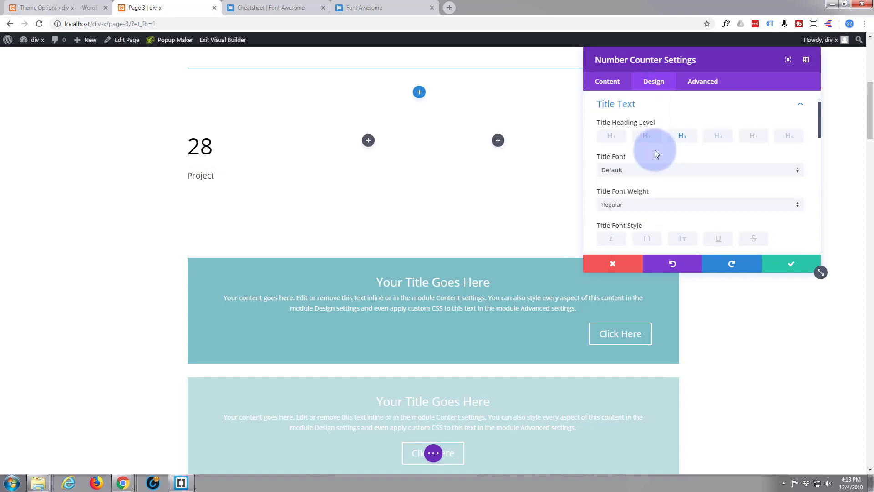
{"action": "left_click", "coordinate": [648, 242]}
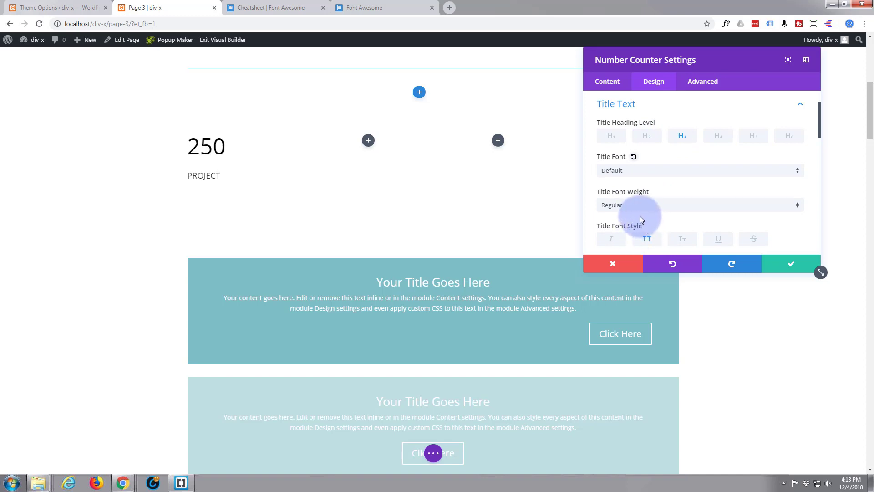
Step: Set the counter's title text color to black (#000000) and its font weight to Semi Bold
{"action": "scroll", "coordinate": [640, 215], "scroll_direction": "down", "scroll_amount": 3}
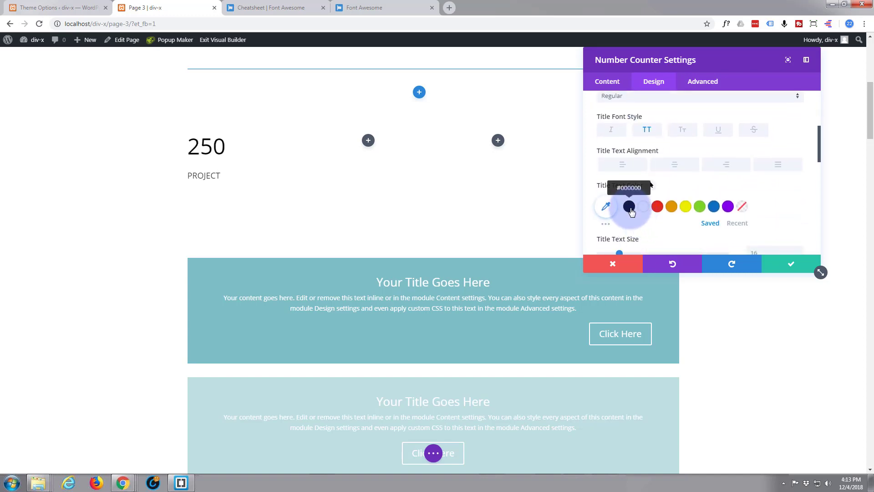
{"action": "left_click", "coordinate": [630, 209]}
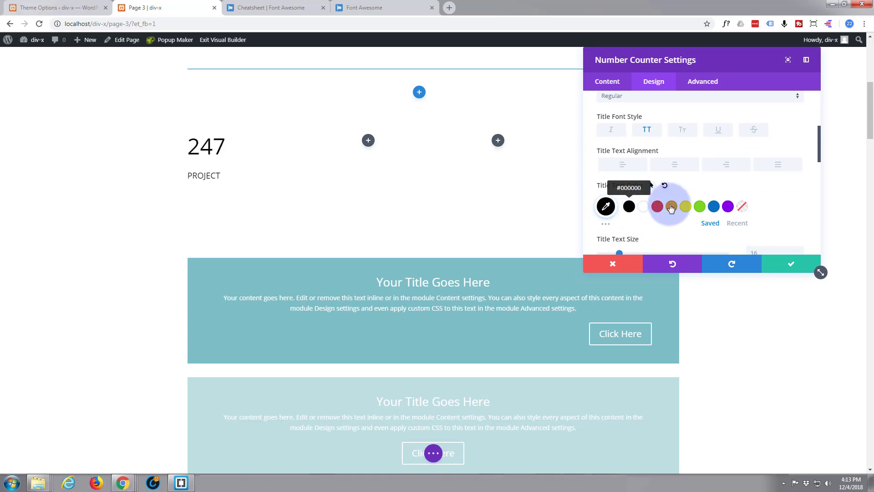
{"action": "scroll", "coordinate": [663, 200], "scroll_direction": "up", "scroll_amount": 3}
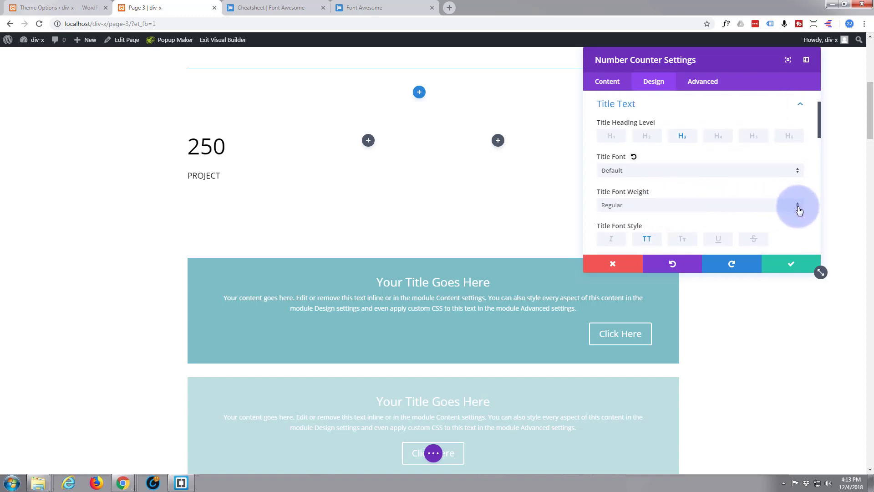
{"action": "left_click", "coordinate": [798, 209]}
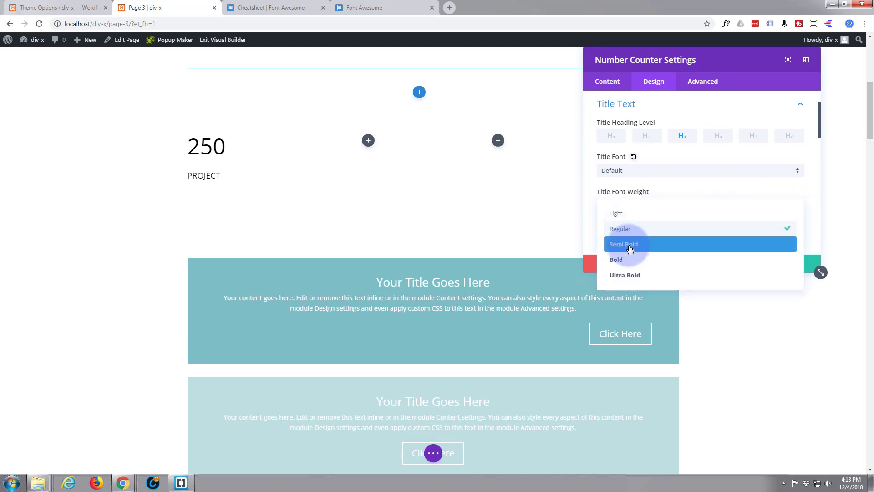
{"action": "left_click", "coordinate": [630, 247]}
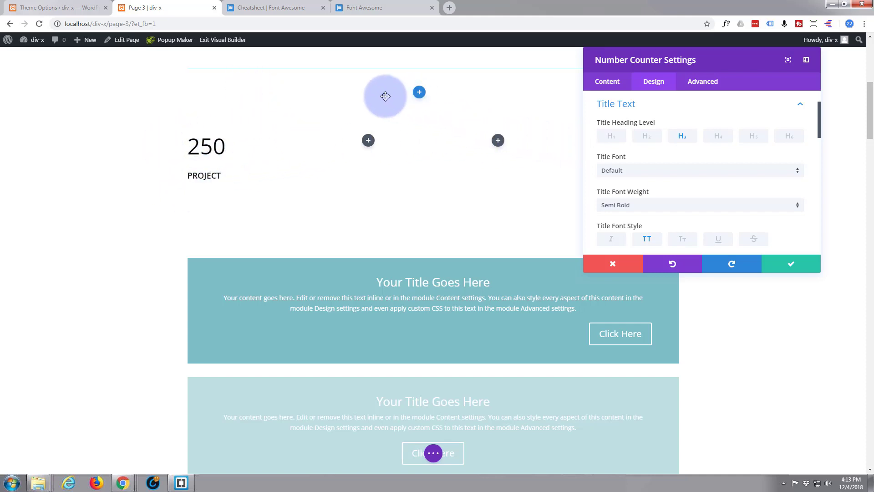
Step: Search the Font Awesome site for "clock" and open the regular-style clock icon
{"action": "left_click", "coordinate": [273, 8]}
{"action": "scroll", "coordinate": [393, 259], "scroll_direction": "down", "scroll_amount": 6}
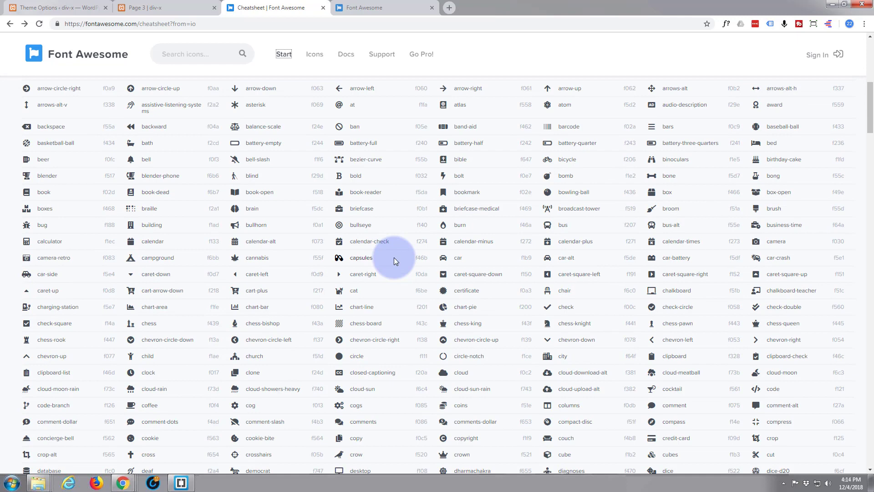
{"action": "scroll", "coordinate": [395, 258], "scroll_direction": "up", "scroll_amount": 5}
{"action": "left_click", "coordinate": [166, 59]}
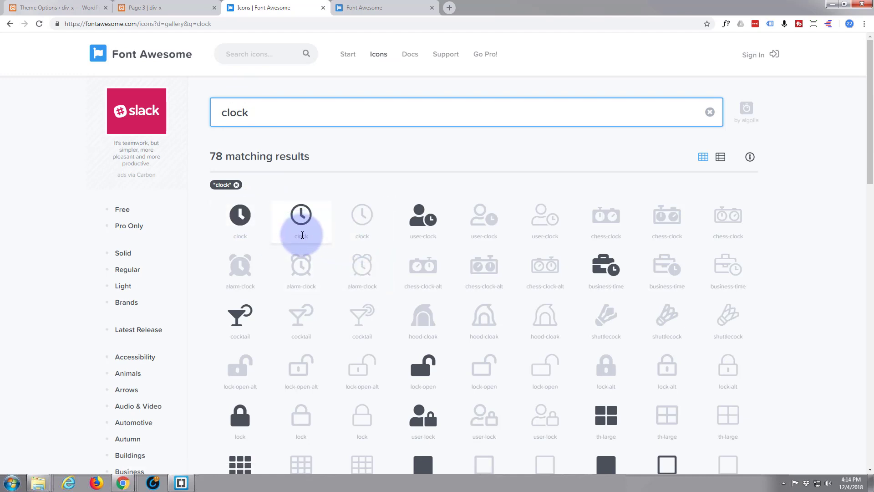
{"action": "left_click", "coordinate": [302, 222]}
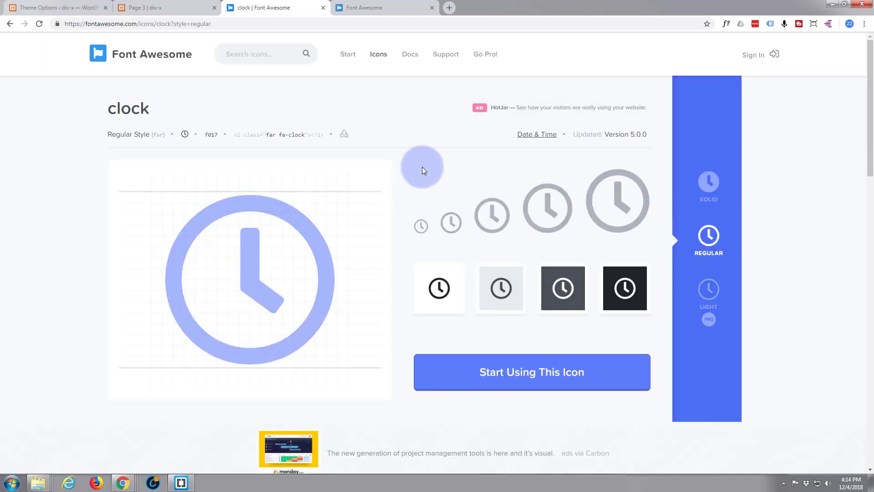
Step: Copy the Unicode value f017 of the regular clock icon
{"action": "right_click", "coordinate": [208, 138]}
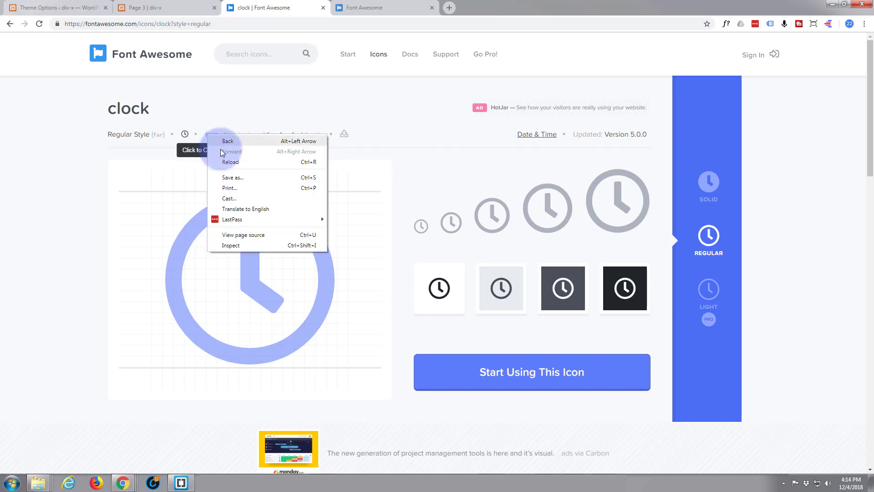
{"action": "left_click", "coordinate": [200, 148]}
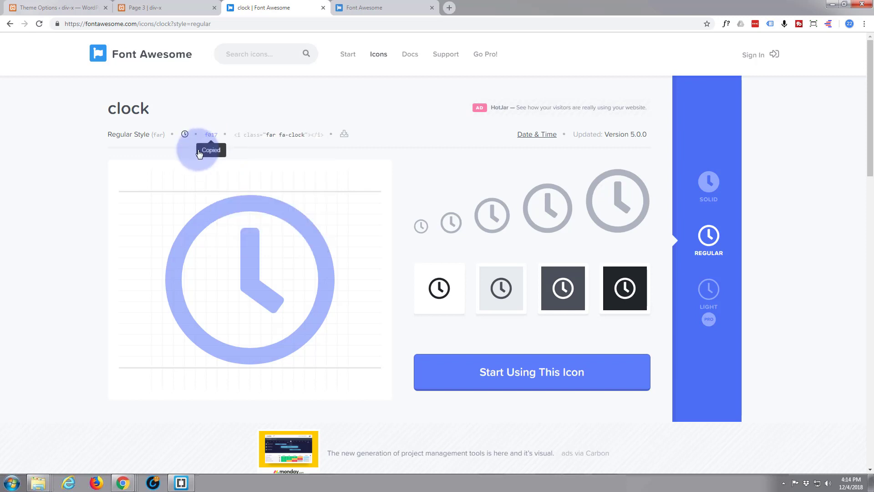
{"action": "left_click", "coordinate": [199, 150]}
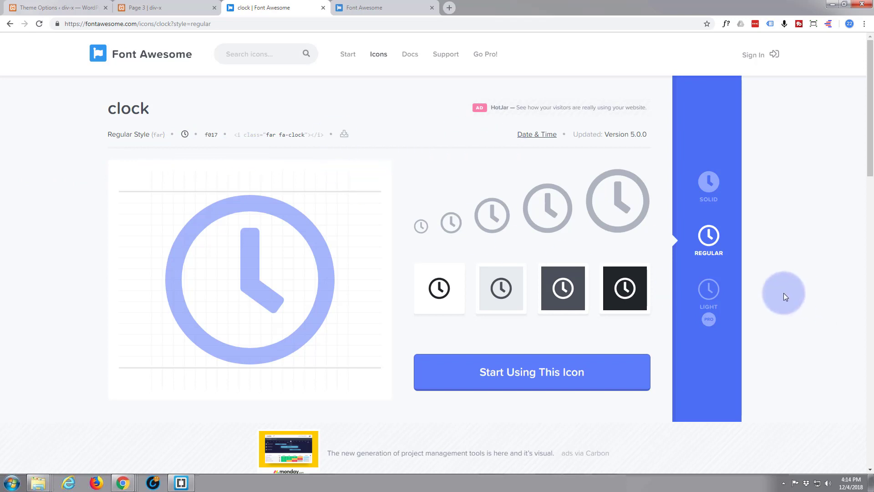
Step: Return to the Divi page and open the Custom CSS settings of the number counter
{"action": "left_click", "coordinate": [177, 9]}
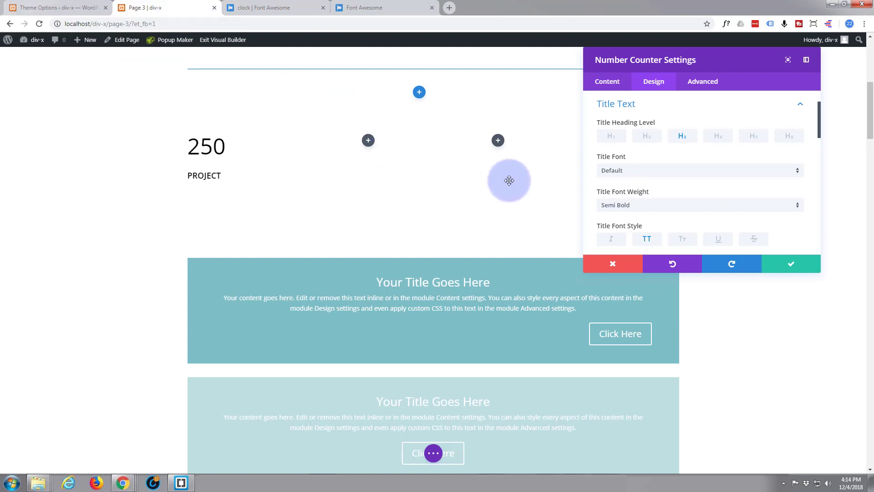
{"action": "left_click", "coordinate": [707, 83]}
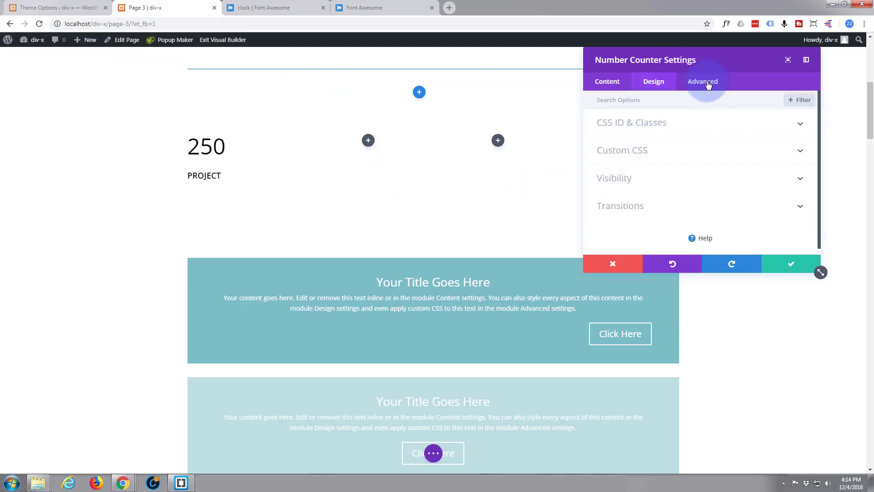
{"action": "left_click", "coordinate": [676, 150]}
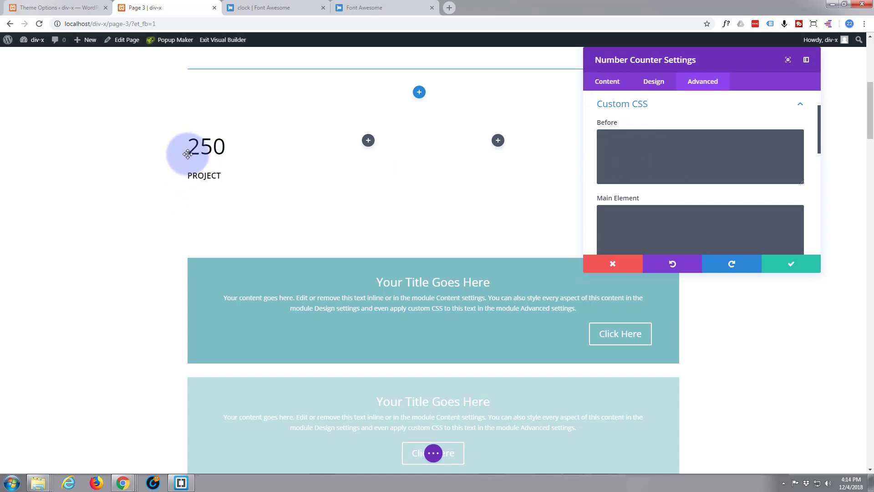
{"action": "mouse_move", "coordinate": [526, 472]}
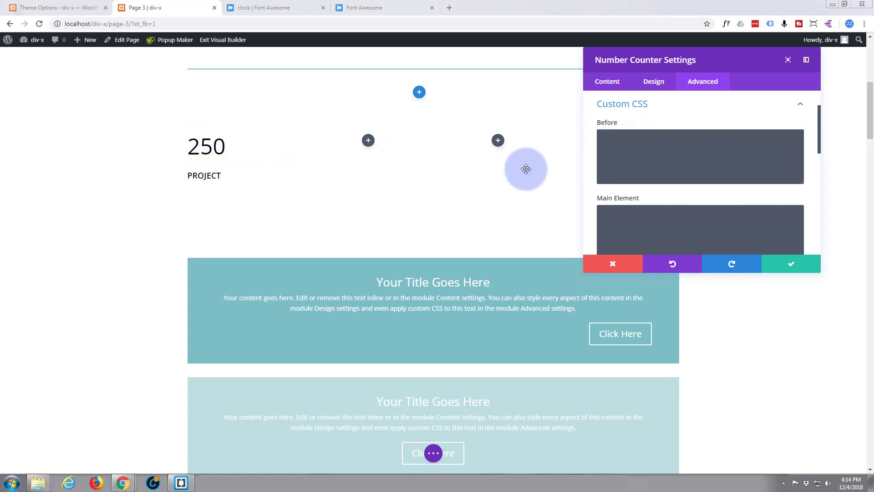
Step: Add the declaration content: "\f017"; to the Before CSS of the number counter
{"action": "left_click", "coordinate": [622, 141]}
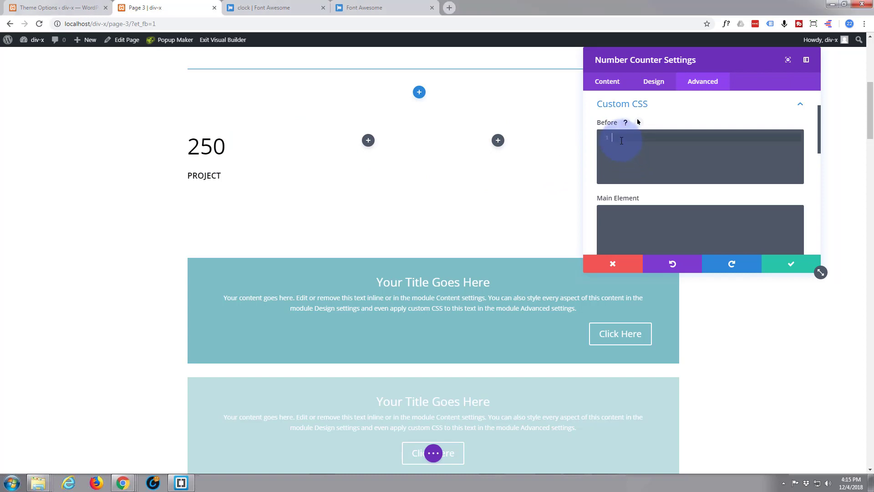
{"action": "type", "text": "content"}
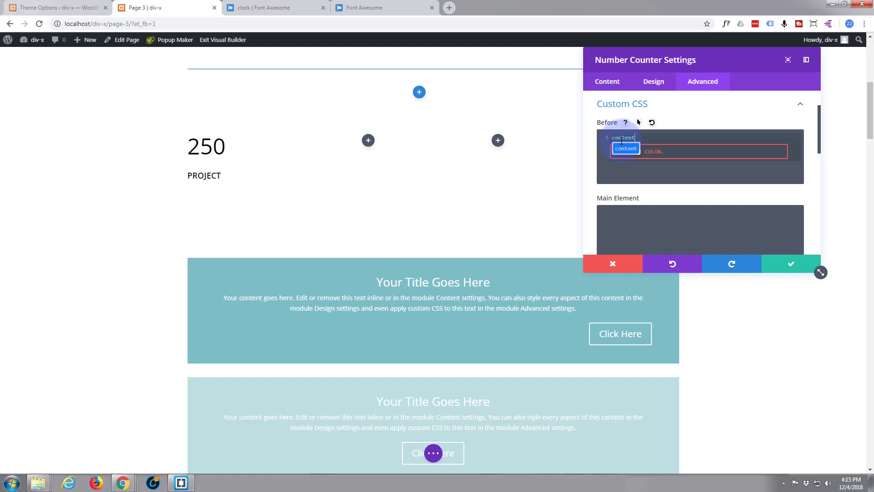
{"action": "type", "text": ":"}
{"action": "type", "text": " '"}
{"action": "type", "text": "\""}
{"action": "type", "text": "f017\""}
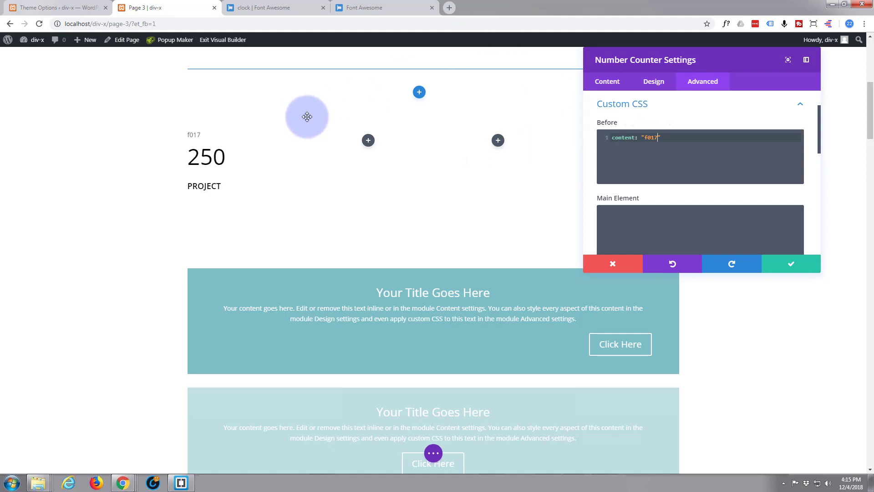
{"action": "left_click", "coordinate": [646, 137]}
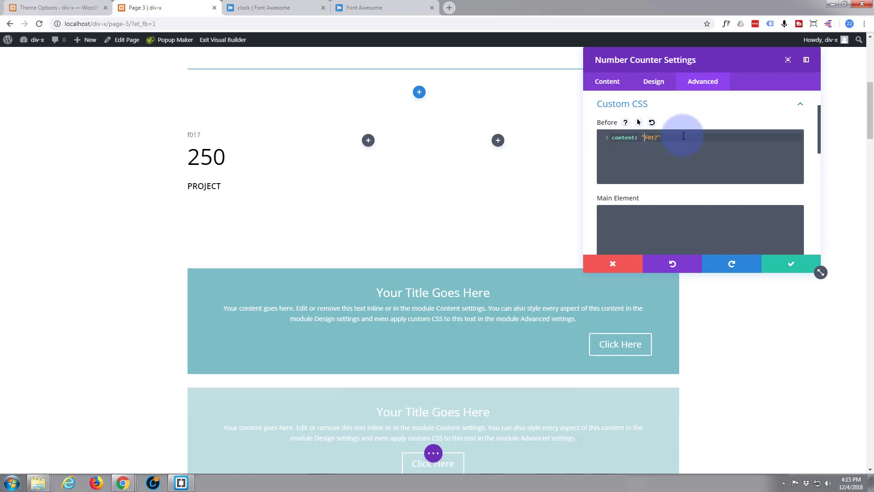
{"action": "type", "text": "\\"}
{"action": "left_click", "coordinate": [670, 139]}
{"action": "type", "text": ";"}
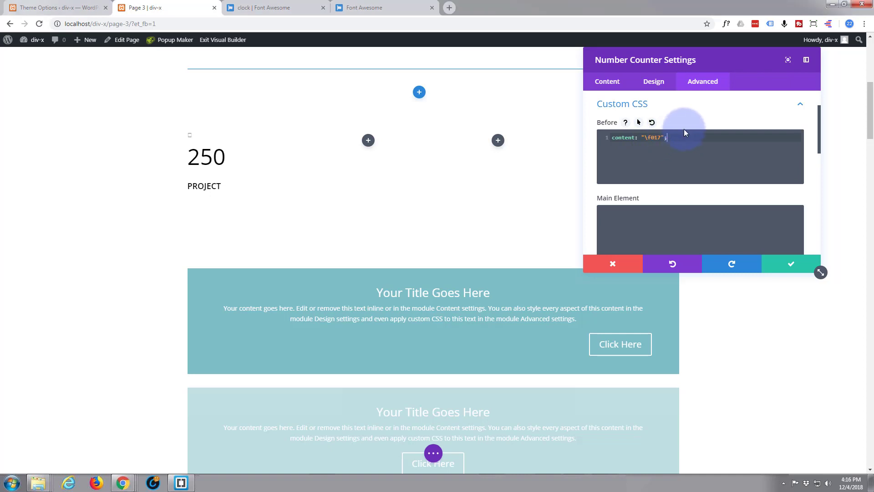
Step: Add font-family:'FontAwesome'; on a new line of the counter's Before CSS
{"action": "key", "text": "Return"}
{"action": "type", "text": "f"}
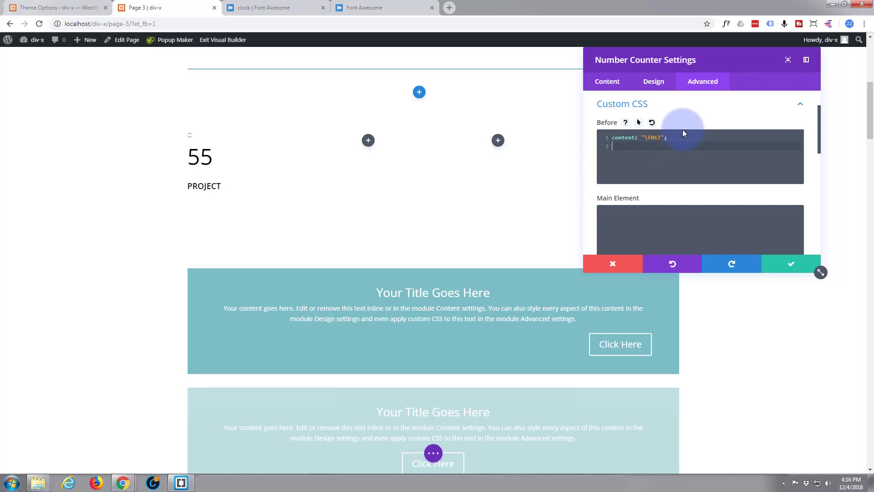
{"action": "type", "text": "ont-family"}
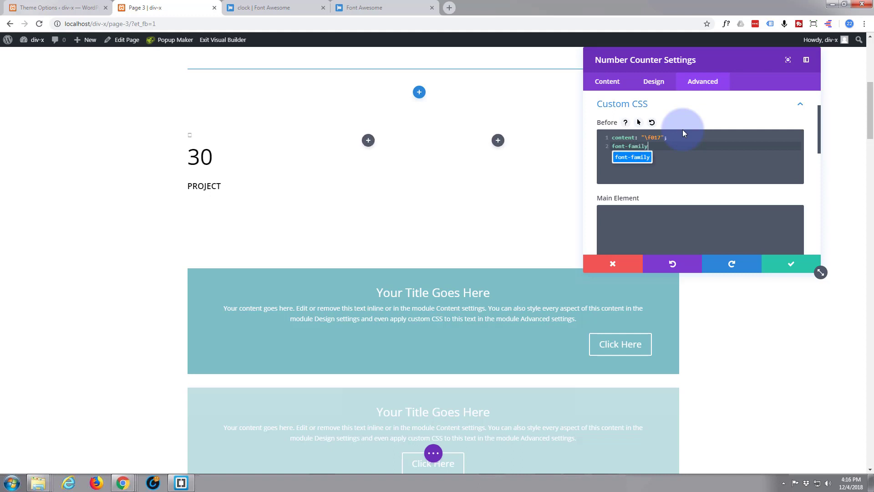
{"action": "type", "text": ":"}
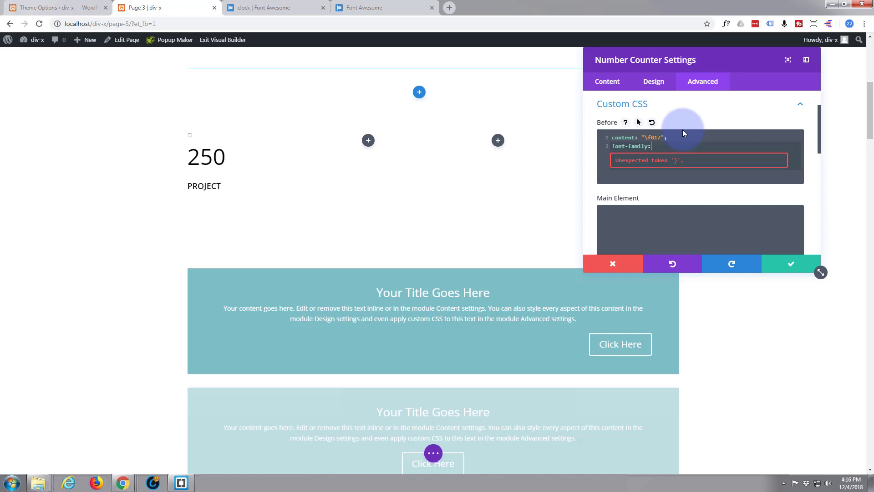
{"action": "type", "text": "'"}
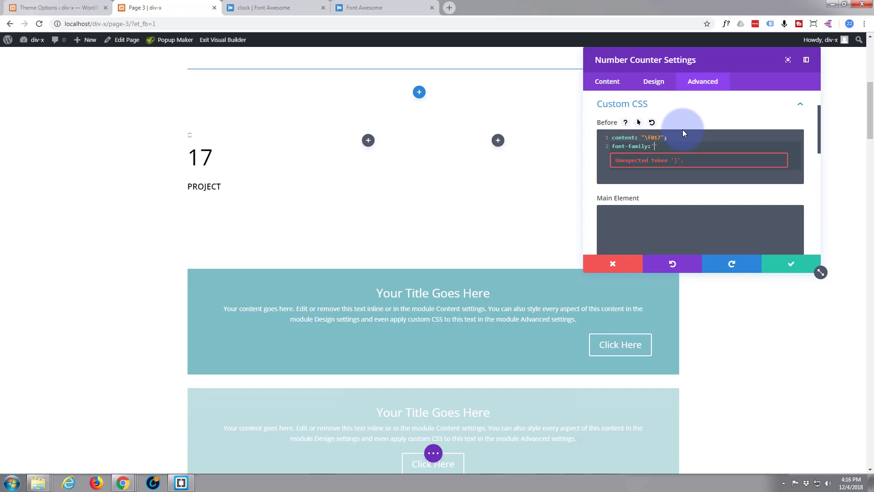
{"action": "type", "text": "Font"}
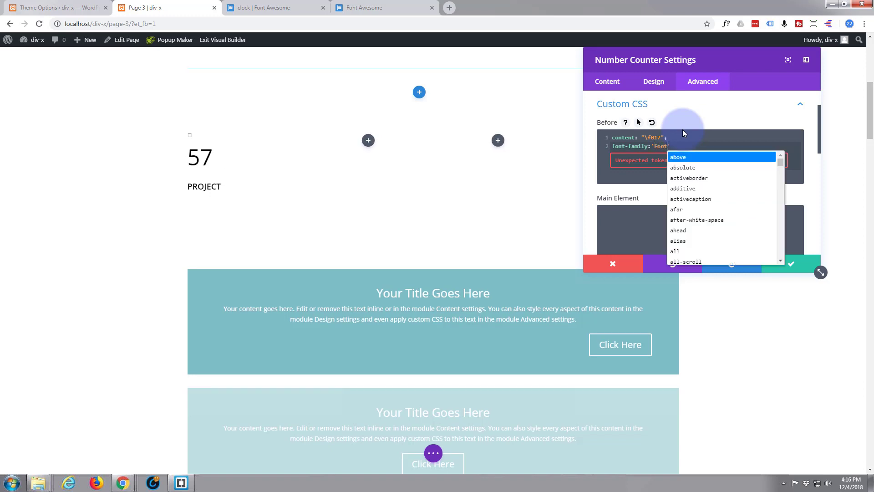
{"action": "type", "text": "Awesome"}
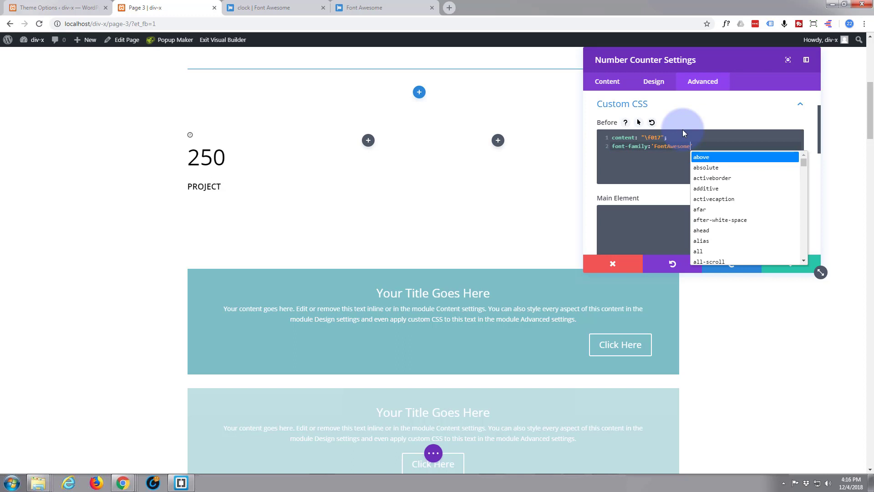
{"action": "type", "text": "';"}
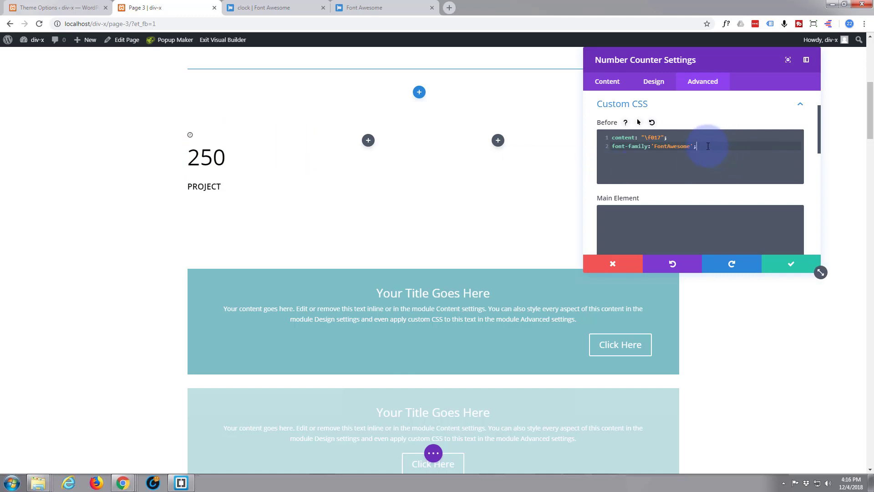
Step: Style the counter's clock icon in the Before CSS with color:#000; and font-size:50px;
{"action": "key", "text": "Return"}
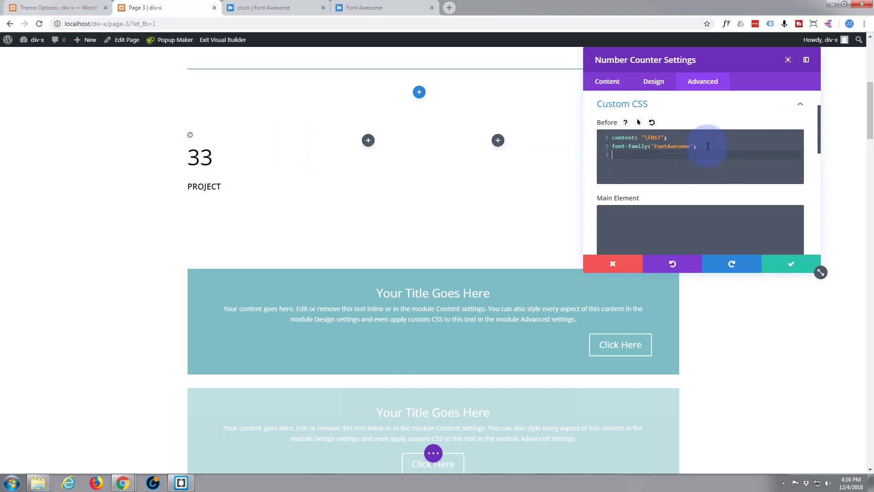
{"action": "type", "text": "color:#000;"}
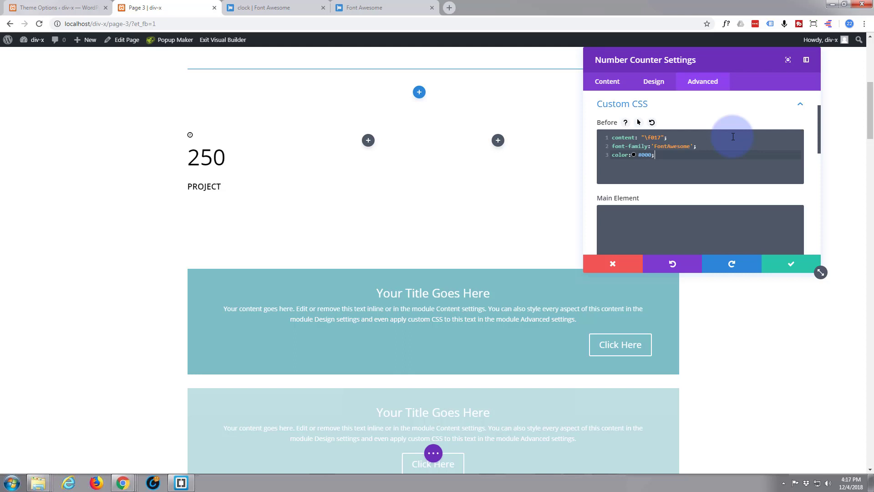
{"action": "key", "text": "Return"}
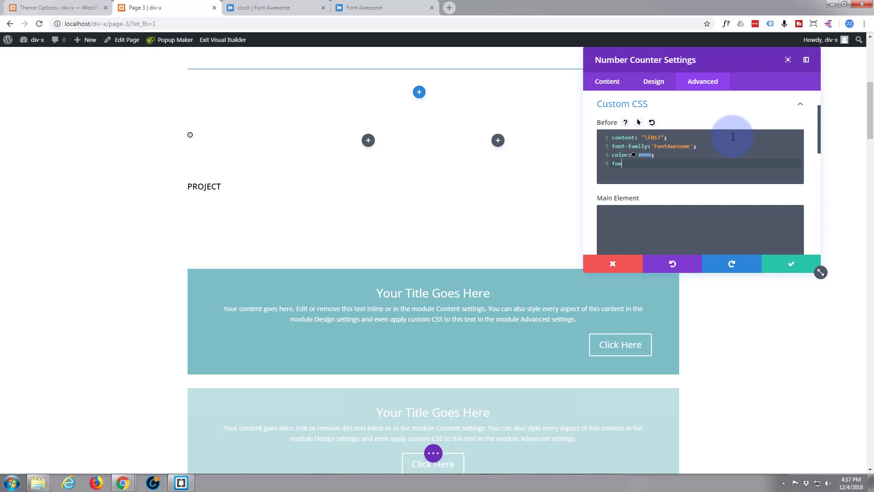
{"action": "type", "text": "font-si"}
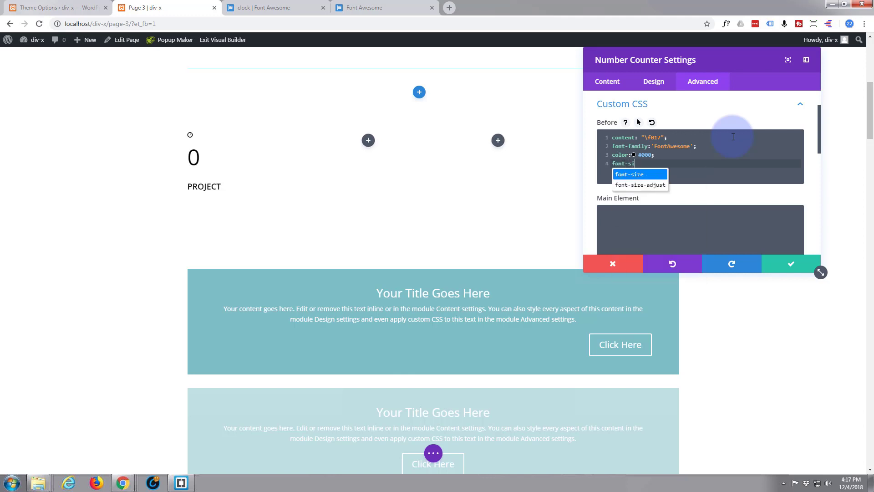
{"action": "type", "text": "ze:"}
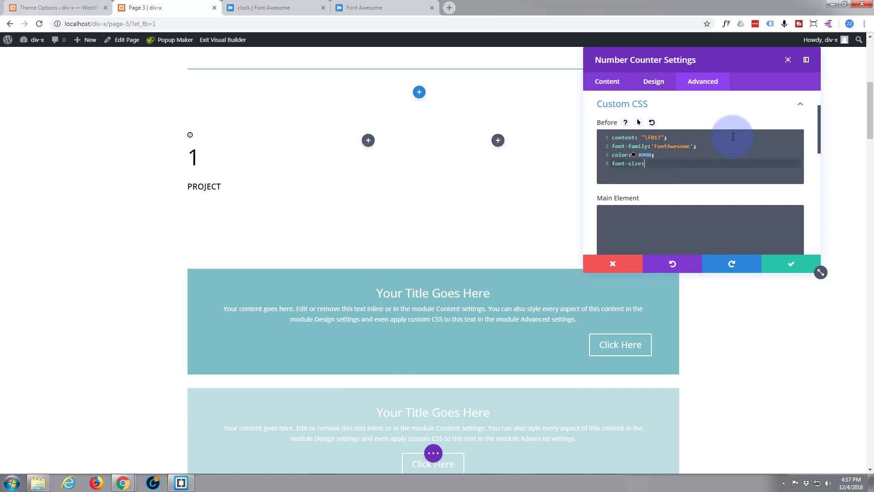
{"action": "type", "text": "50px;"}
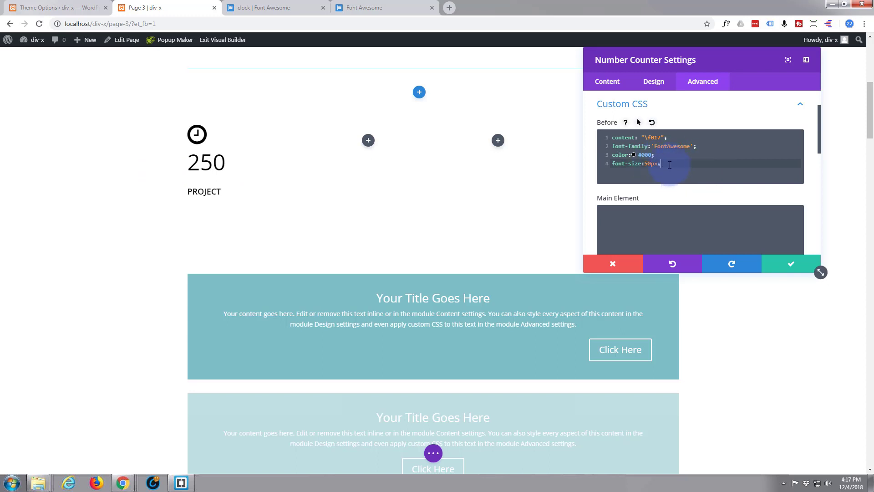
Step: Add position:absolute; on a new line of the number counter's Before CSS
{"action": "key", "text": "Return"}
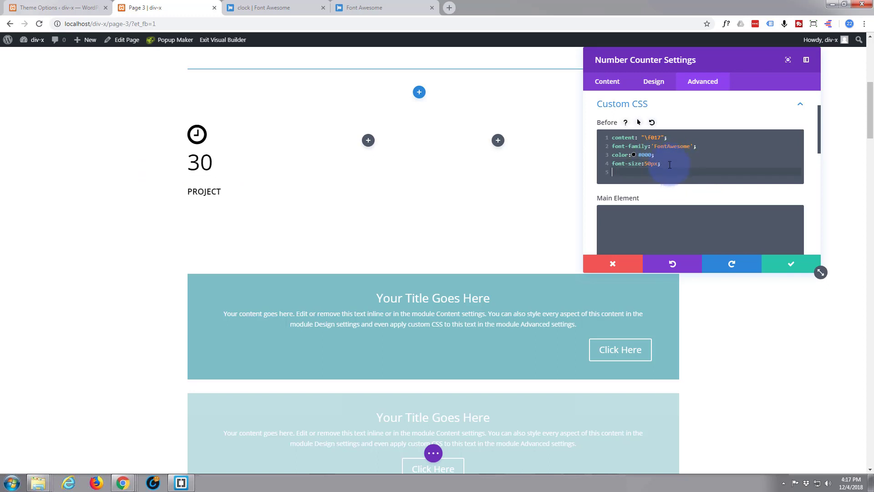
{"action": "type", "text": "position"}
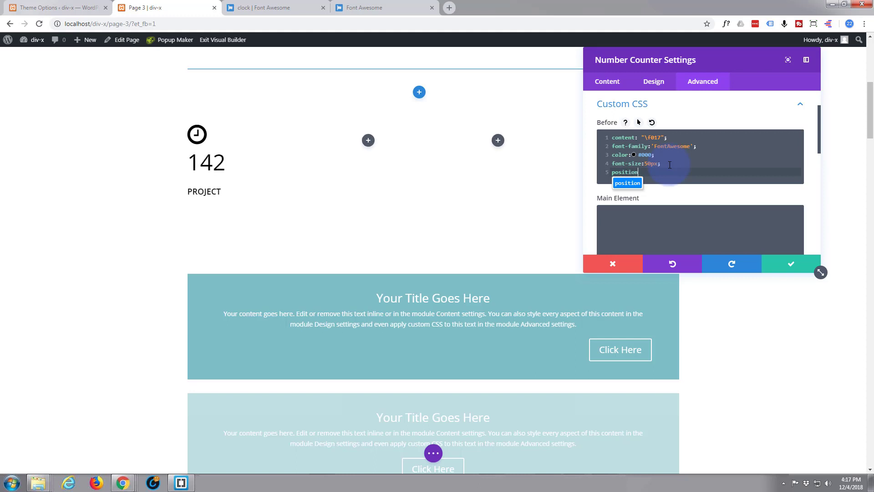
{"action": "type", "text": ":"}
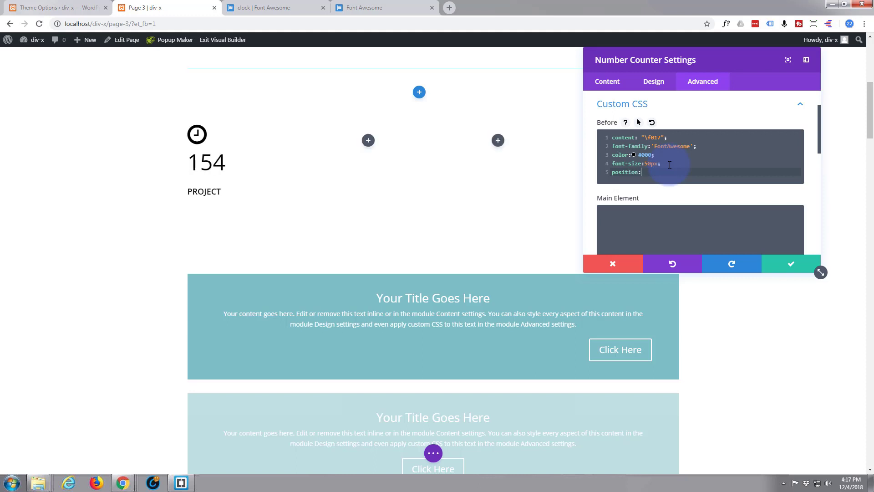
{"action": "type", "text": "absolute"}
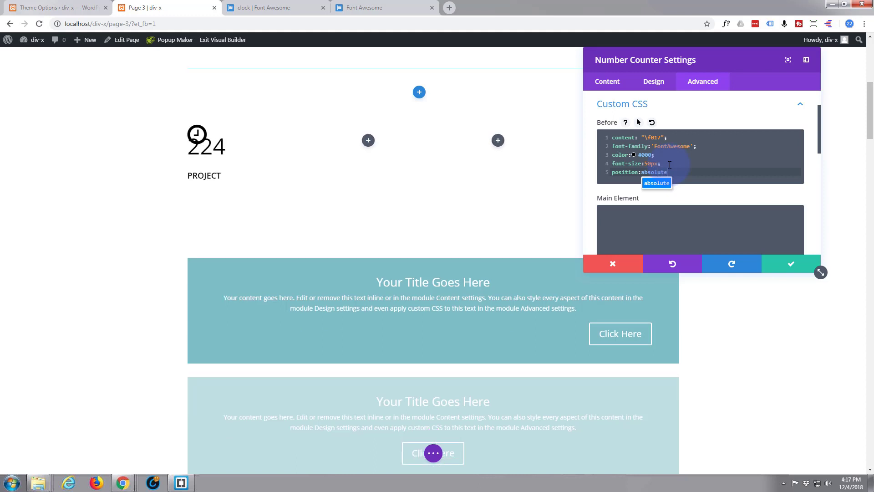
{"action": "type", "text": ";"}
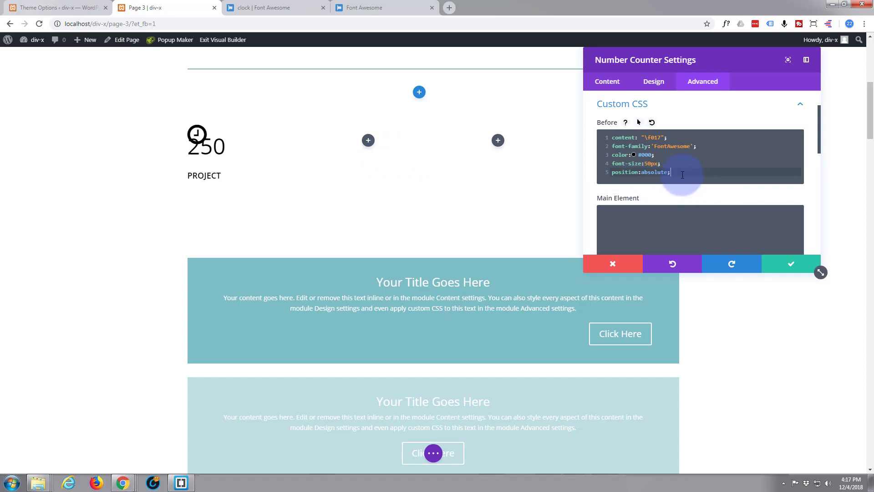
Step: Add left:-15px; on a new line of the counter's Before CSS to offset the clock icon
{"action": "key", "text": "Return"}
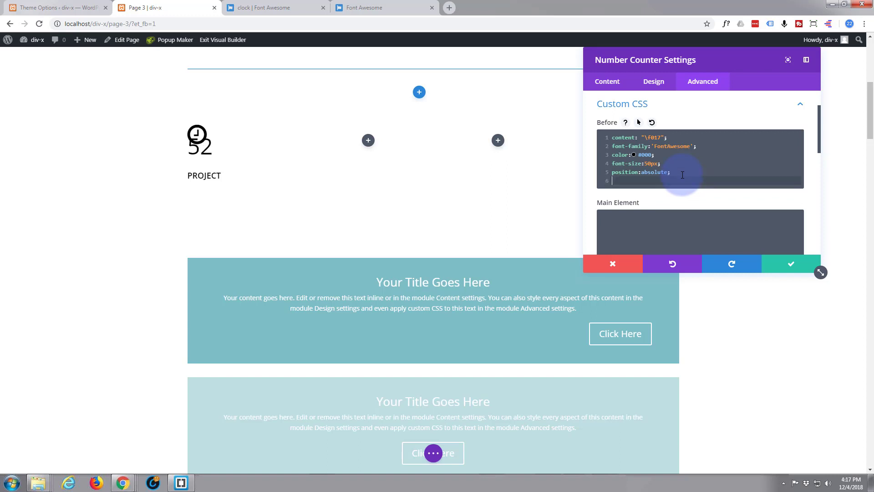
{"action": "type", "text": "left:"}
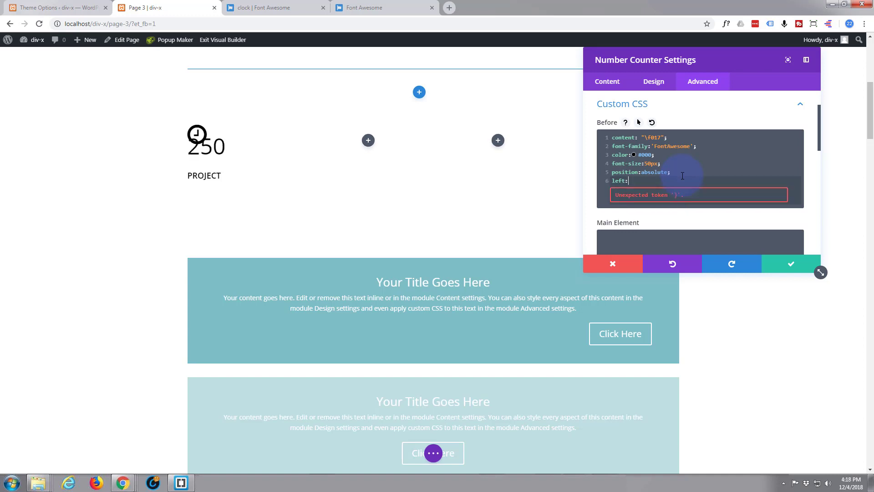
{"action": "type", "text": "-15p"}
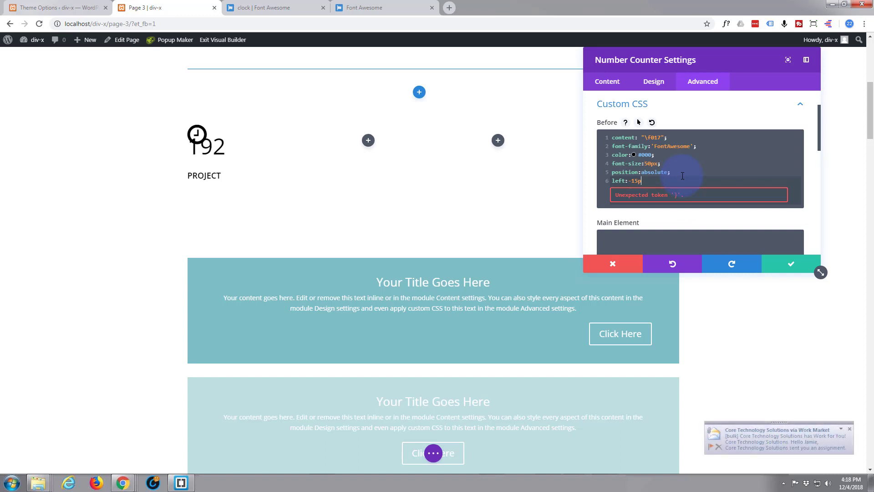
{"action": "type", "text": "x"}
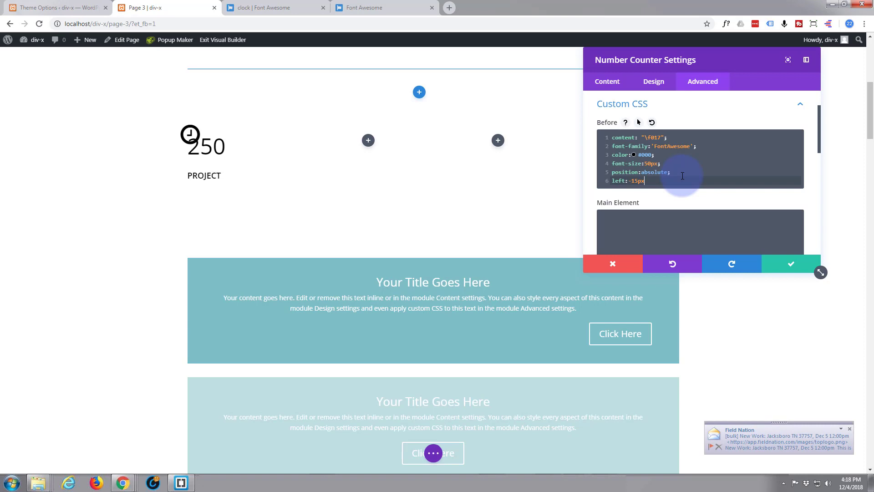
{"action": "type", "text": ";"}
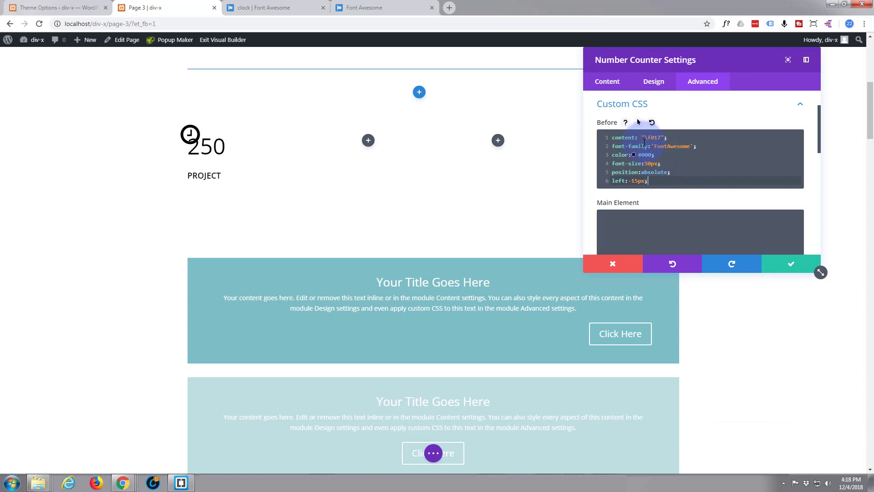
Step: Set the clock icon's left offset in the Before CSS to -55px
{"action": "left_click", "coordinate": [634, 181]}
{"action": "key", "text": "BackSpace"}
{"action": "type", "text": "2"}
{"action": "type", "text": "4"}
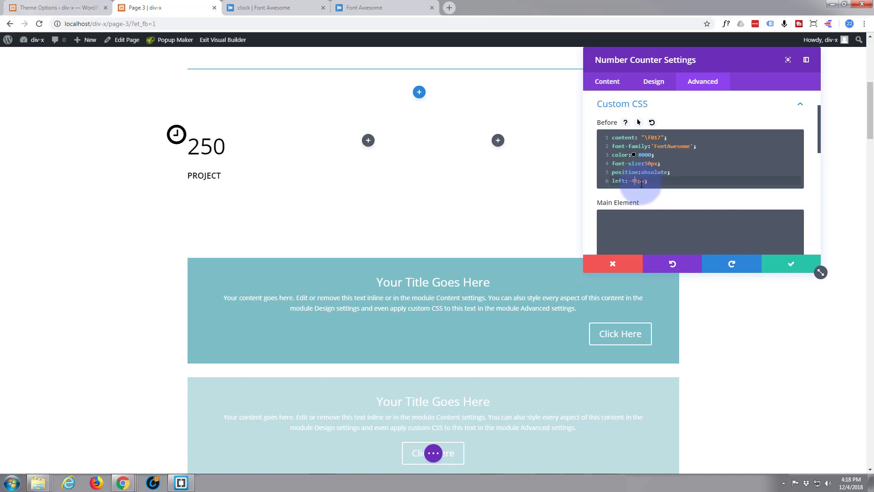
{"action": "left_click_drag", "start_coordinate": [631, 182], "coordinate": [636, 181]}
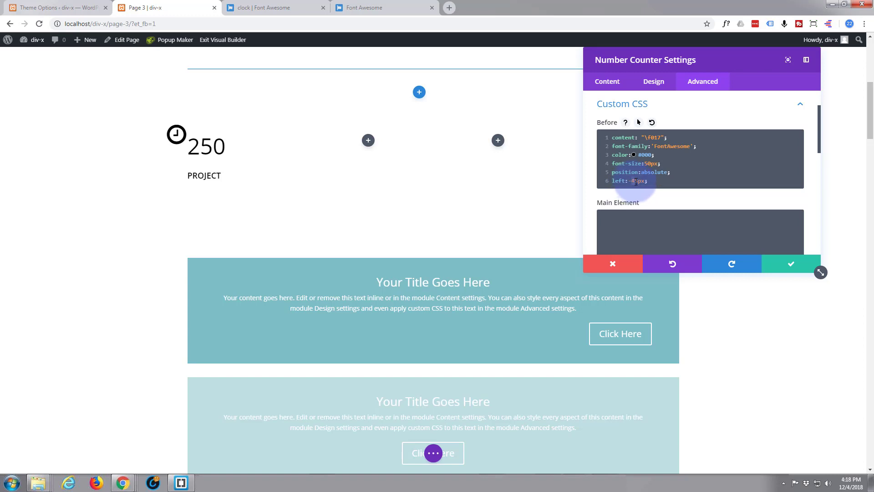
{"action": "type", "text": "5"}
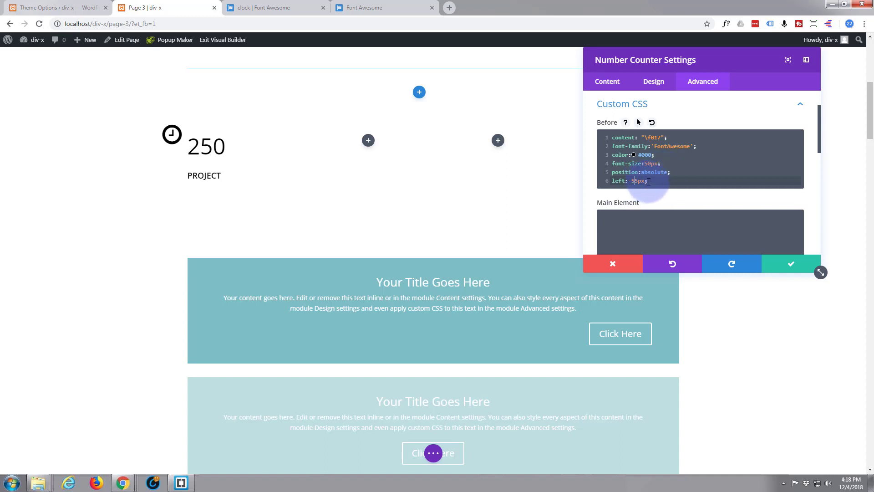
Step: Add top:50px below the left declaration in the counter's Before CSS
{"action": "left_click", "coordinate": [655, 181]}
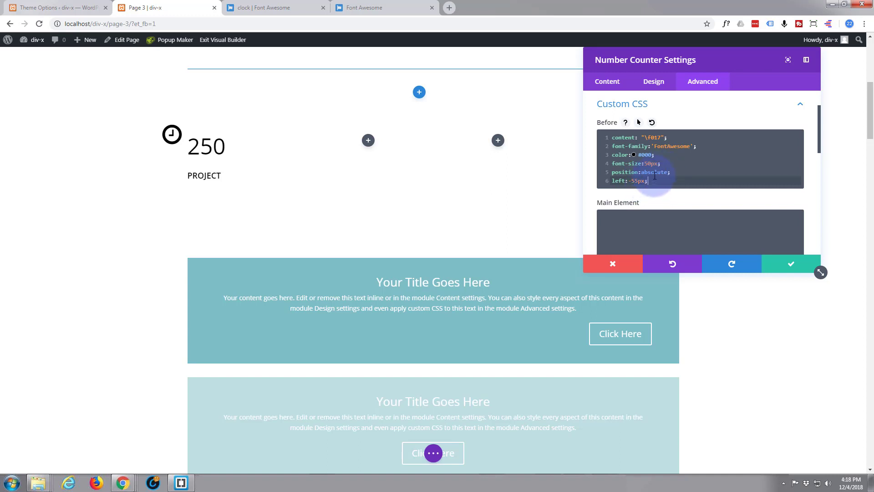
{"action": "key", "text": "Return"}
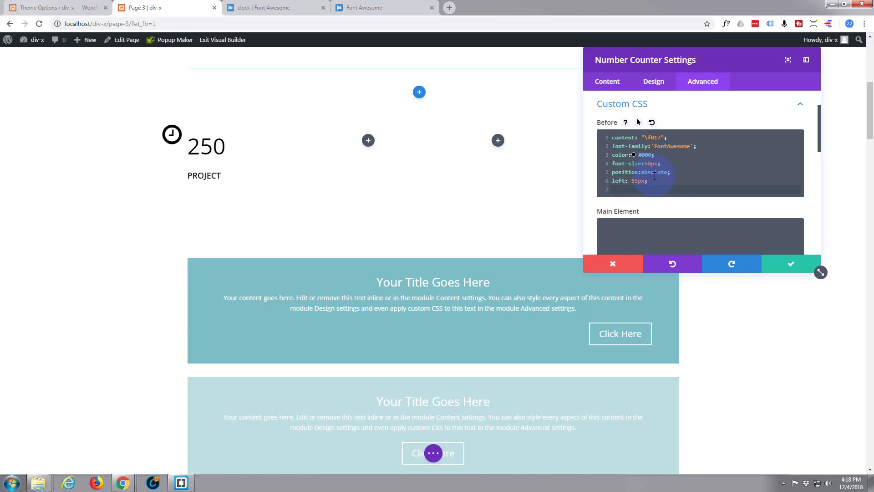
{"action": "type", "text": "toop"}
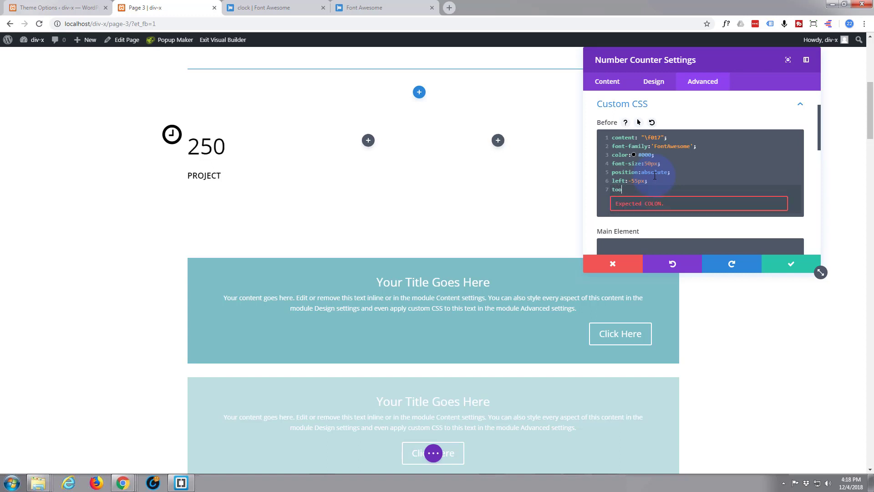
{"action": "key", "text": "BackSpace"}
{"action": "type", "text": "p"}
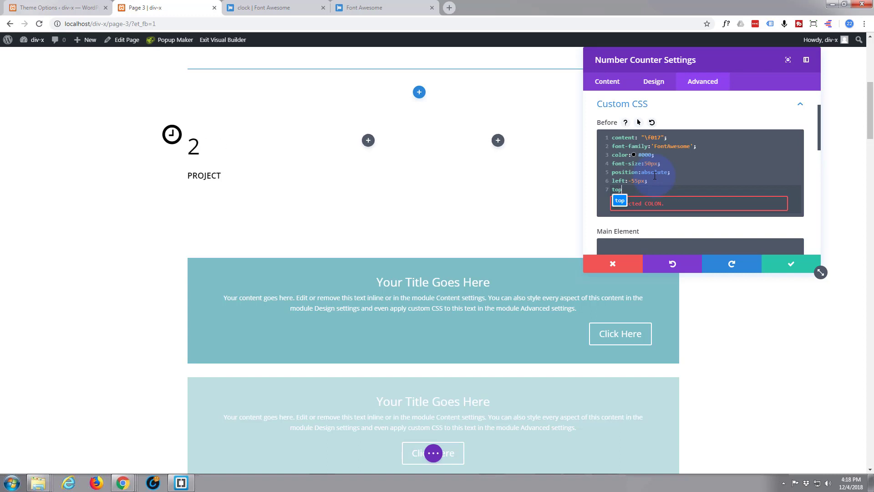
{"action": "type", "text": ":50px"}
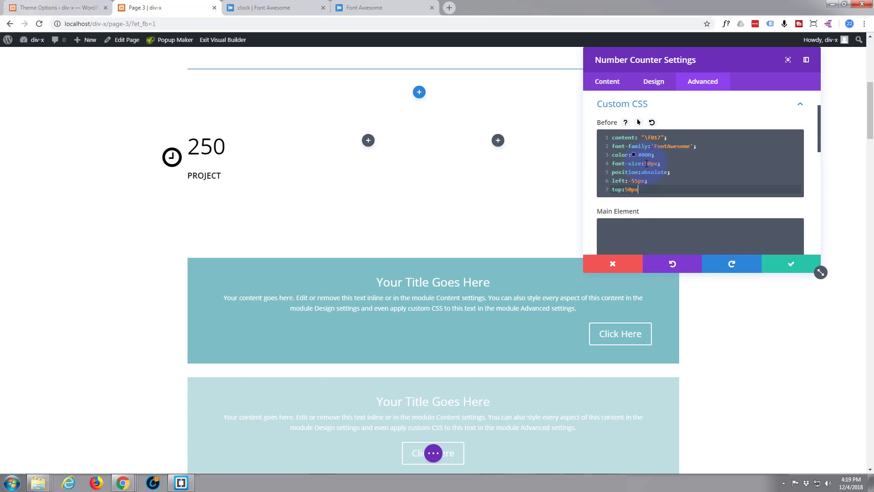
Step: Set the clock icon's font-size in the Before CSS to 80px
{"action": "left_click", "coordinate": [646, 163]}
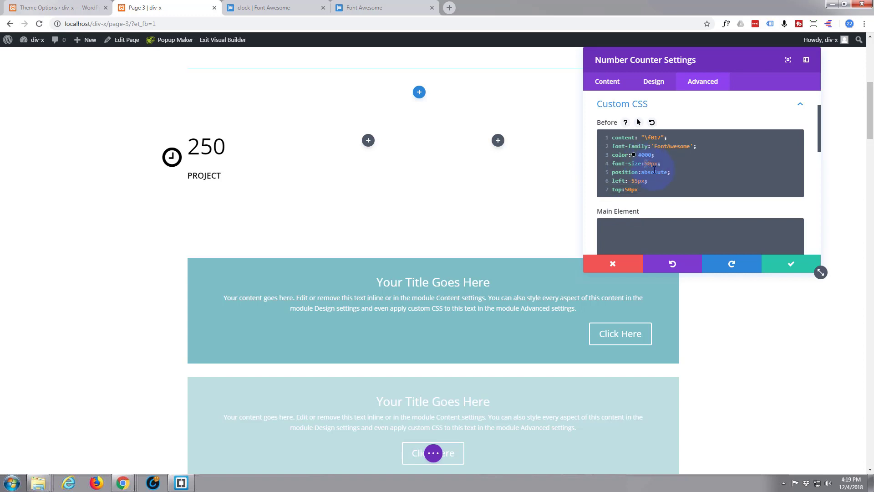
{"action": "key", "text": "BackSpace"}
{"action": "type", "text": "8"}
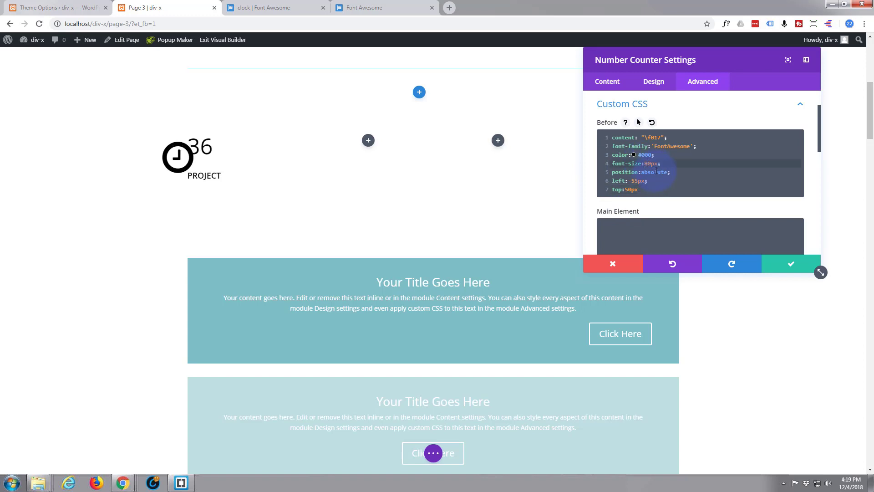
Step: Set the left offset of the clock icon in the Before CSS to -85px
{"action": "left_click", "coordinate": [632, 180]}
{"action": "left_click_drag", "start_coordinate": [632, 181], "coordinate": [635, 181]}
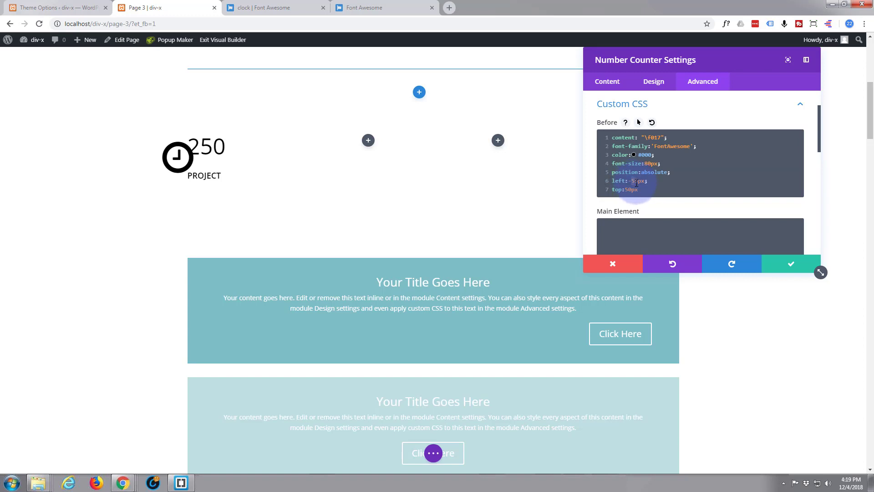
{"action": "type", "text": "7"}
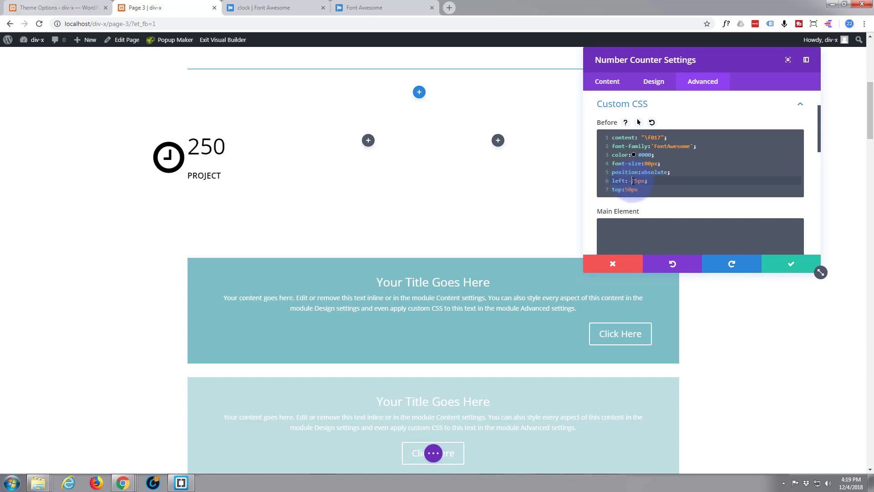
{"action": "type", "text": "8"}
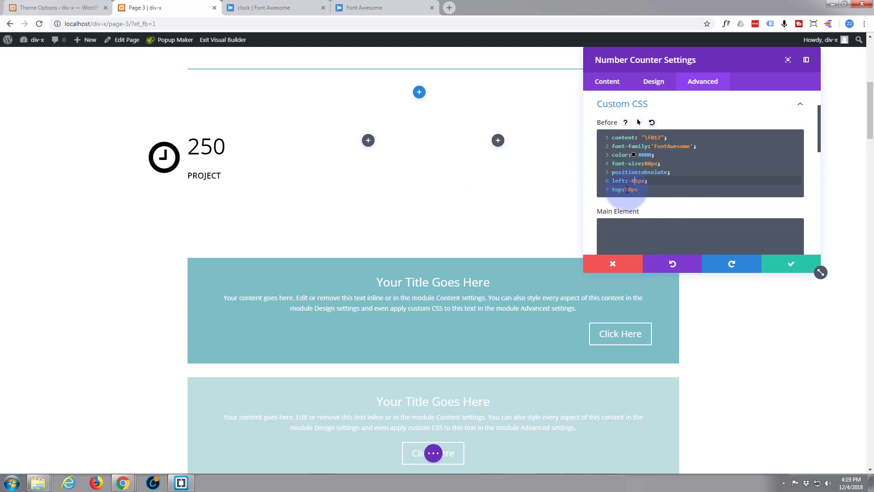
Step: Try a top offset of 70px for the clock icon and set it back to 50px
{"action": "left_click_drag", "start_coordinate": [625, 190], "coordinate": [631, 190]}
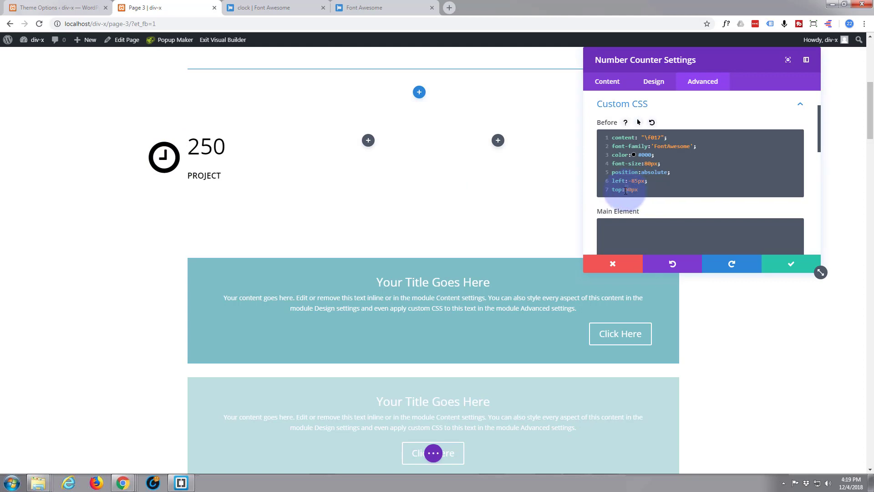
{"action": "scroll", "coordinate": [625, 191], "scroll_direction": "up", "scroll_amount": 1}
{"action": "left_click", "coordinate": [626, 226]}
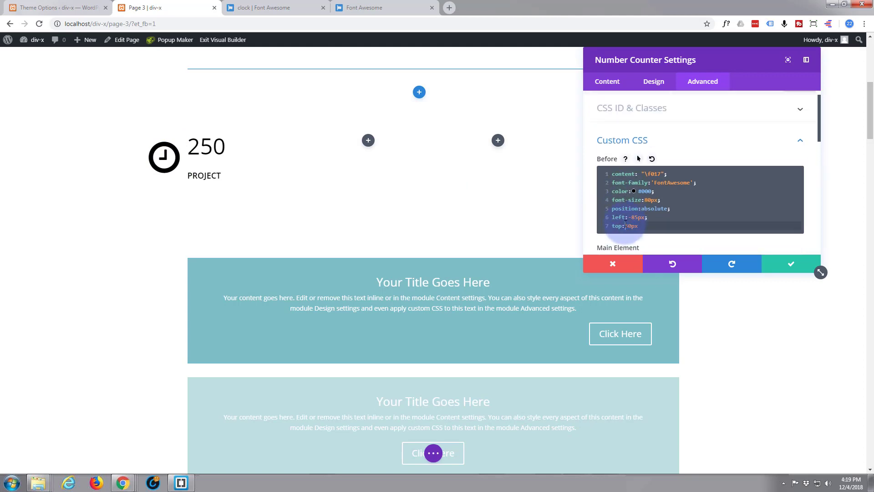
{"action": "left_click_drag", "start_coordinate": [626, 224], "coordinate": [628, 224]}
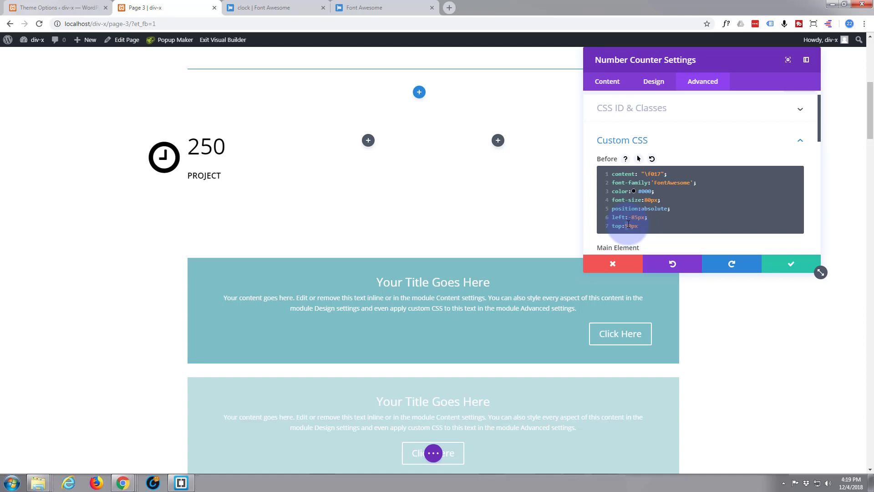
{"action": "type", "text": "7"}
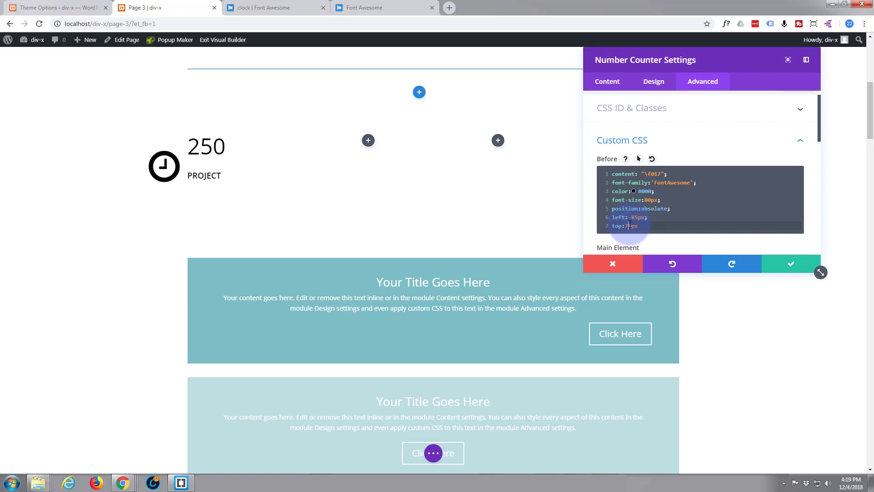
{"action": "left_click_drag", "start_coordinate": [625, 227], "coordinate": [628, 227]}
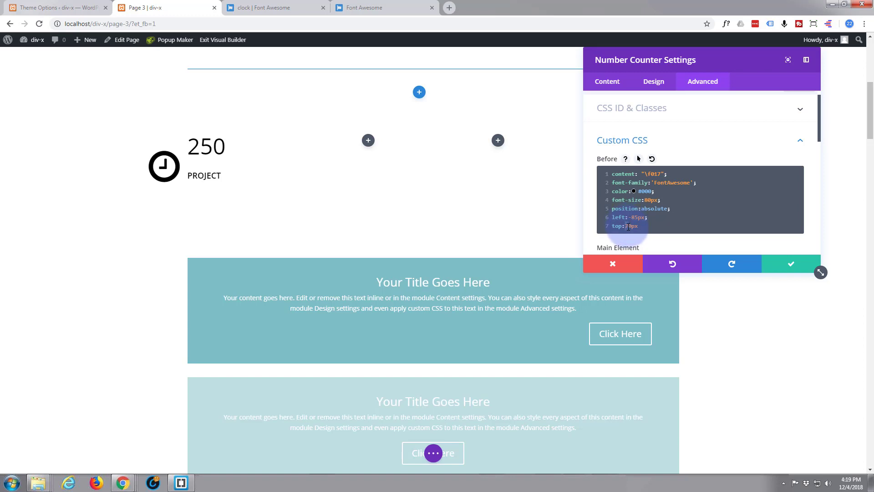
{"action": "type", "text": "5"}
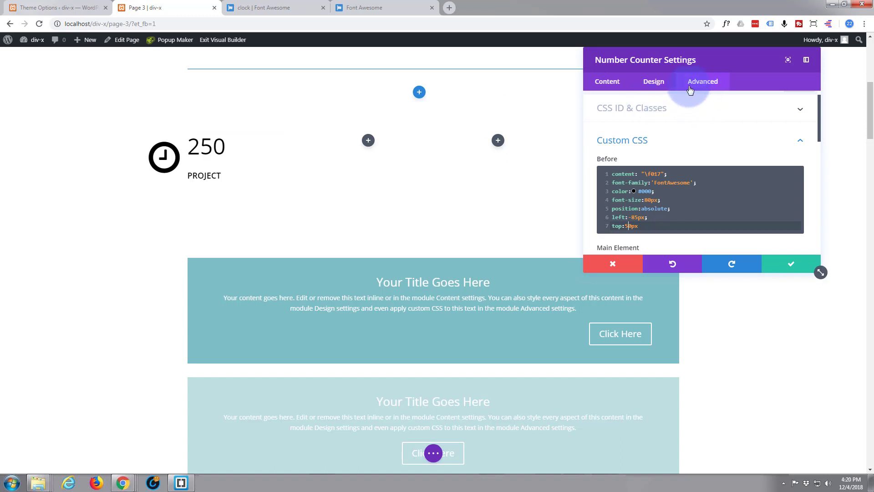
Step: Set the number counter's left custom margin to 70px in its design spacing settings
{"action": "left_click", "coordinate": [654, 86]}
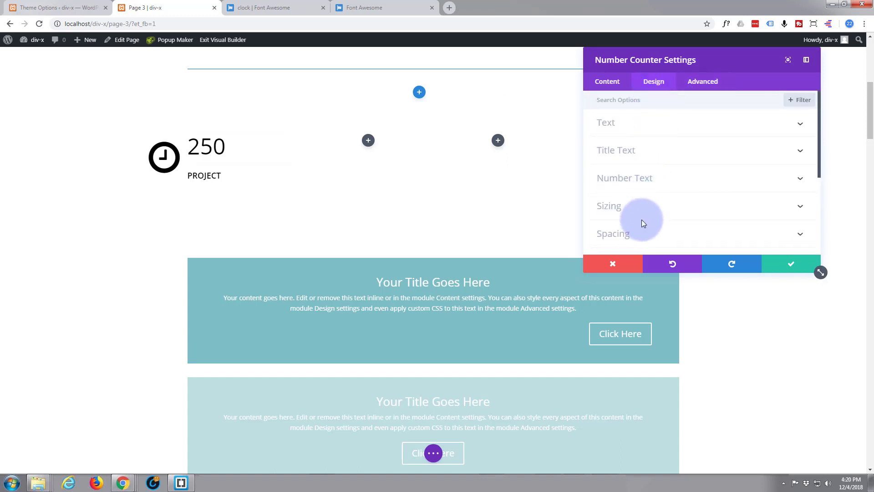
{"action": "left_click", "coordinate": [641, 234]}
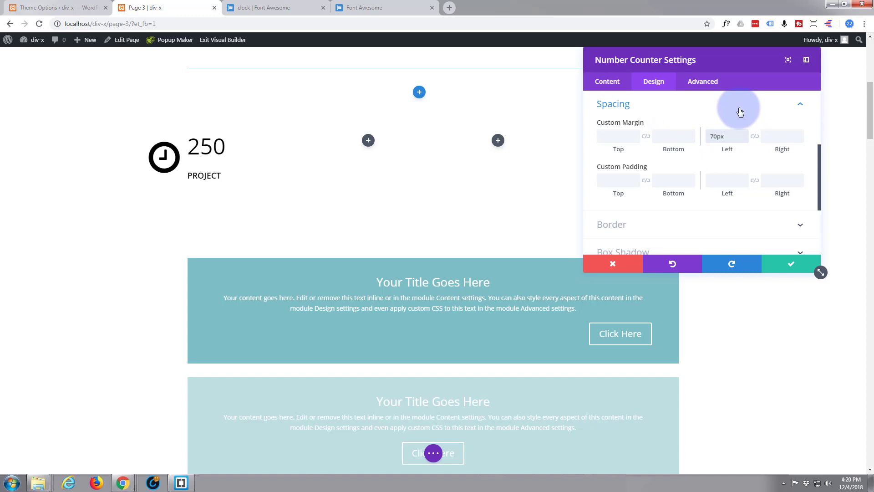
{"action": "type", "text": "px"}
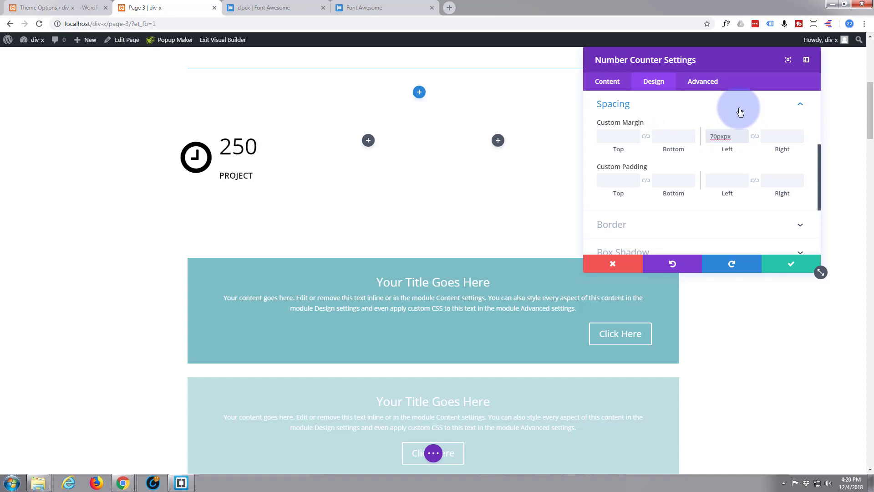
{"action": "left_click_drag", "start_coordinate": [721, 137], "coordinate": [733, 136]}
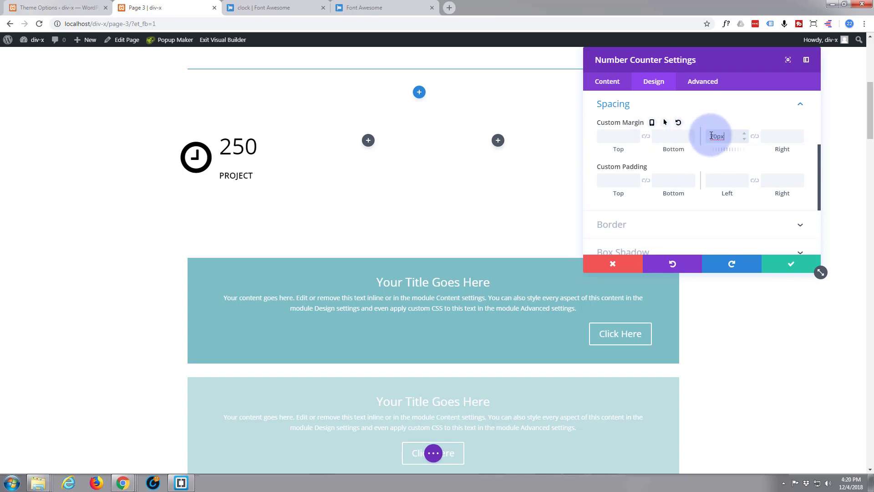
Step: Raise the number counter's left custom margin to 100px
{"action": "left_click_drag", "start_coordinate": [717, 136], "coordinate": [711, 137]}
{"action": "scroll", "coordinate": [711, 136], "scroll_direction": "up", "scroll_amount": 1}
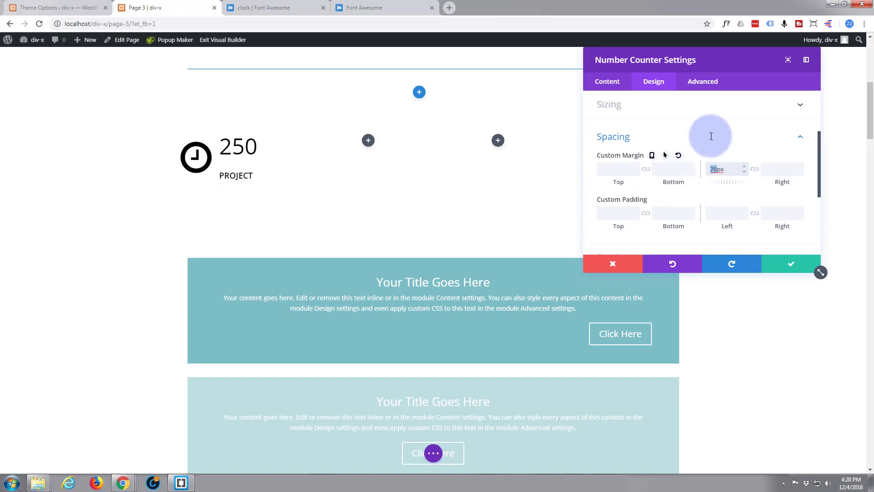
{"action": "type", "text": "74"}
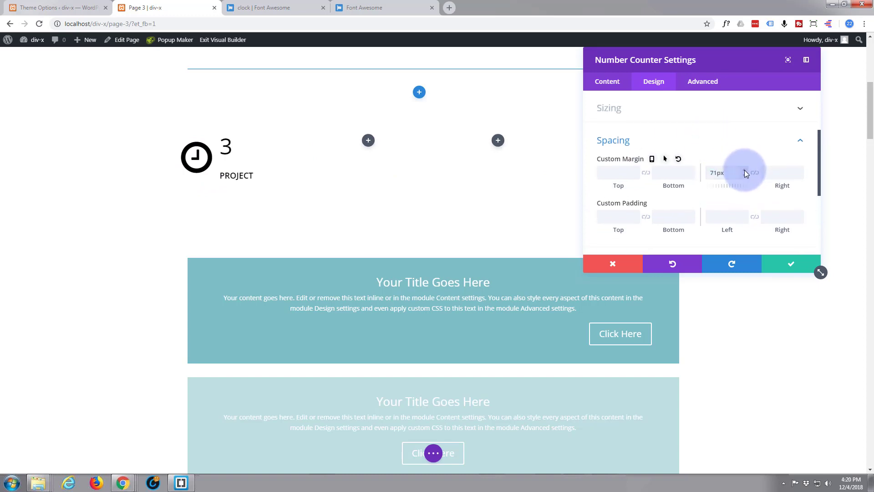
{"action": "key", "text": "Up"}
{"action": "key", "text": "Up"}
{"action": "key", "text": "Up"}
{"action": "key", "text": "Up"}
{"action": "key", "text": "Up"}
{"action": "key", "text": "Up"}
{"action": "key", "text": "Up"}
{"action": "key", "text": "Up"}
{"action": "key", "text": "Up"}
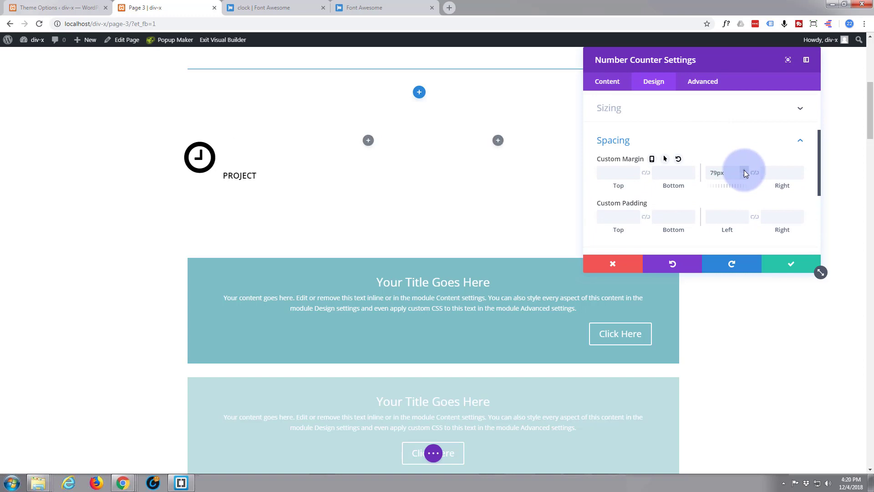
{"action": "key", "text": "Up"}
{"action": "key", "text": "Up"}
{"action": "key", "text": "Up"}
{"action": "key", "text": "Up"}
{"action": "key", "text": "Up"}
{"action": "key", "text": "Up"}
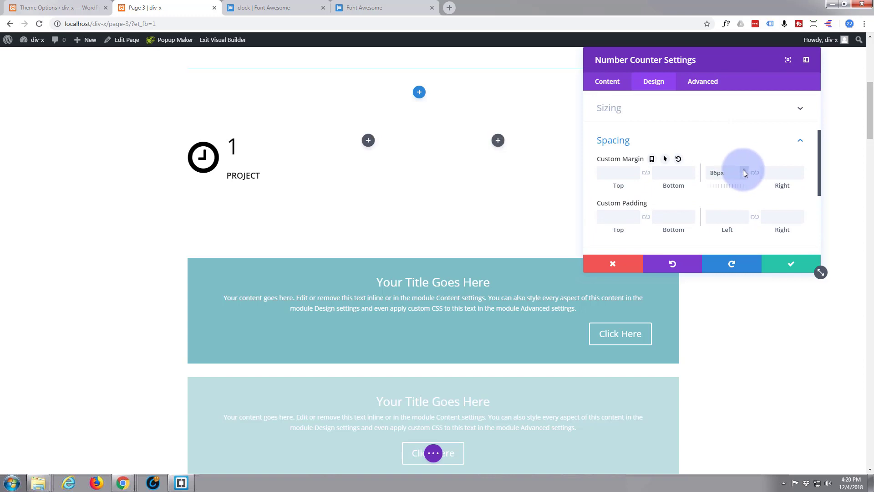
{"action": "key", "text": "Up"}
{"action": "key", "text": "Up"}
{"action": "key", "text": "Up"}
{"action": "key", "text": "Up"}
{"action": "key", "text": "Up"}
{"action": "key", "text": "Up"}
{"action": "key", "text": "Up"}
{"action": "key", "text": "Up"}
{"action": "key", "text": "Up"}
{"action": "key", "text": "Up"}
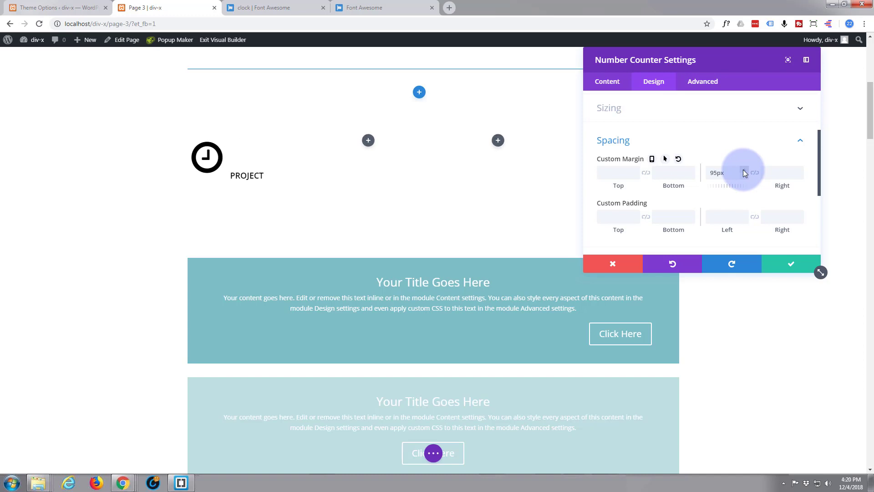
{"action": "key", "text": "Up"}
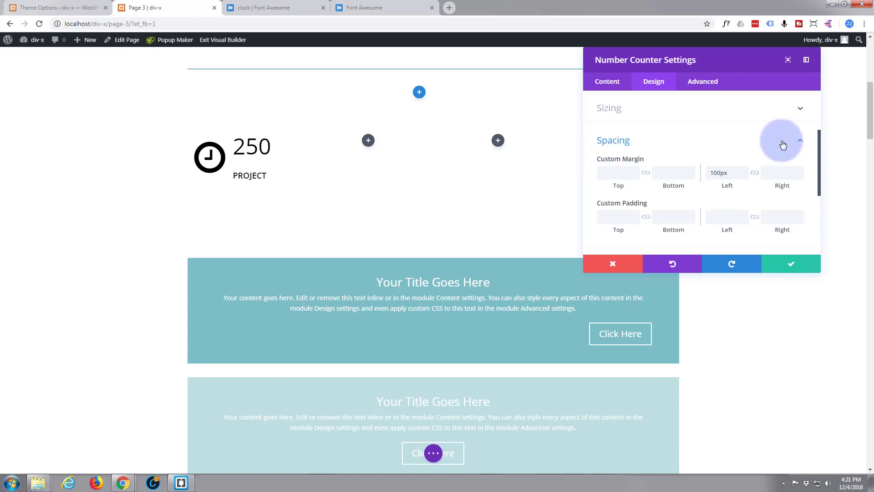
Step: Change the clock icon's color in the counter's Before CSS to purple #82219a
{"action": "left_click", "coordinate": [706, 92]}
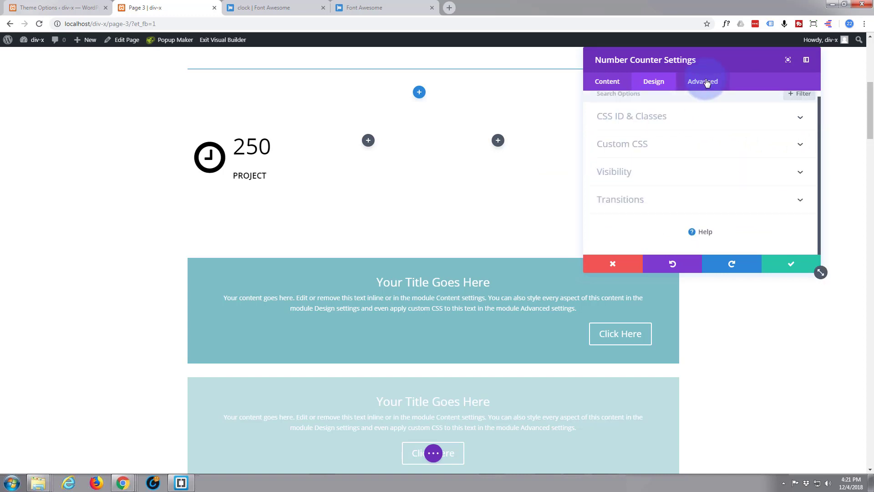
{"action": "left_click", "coordinate": [649, 153]}
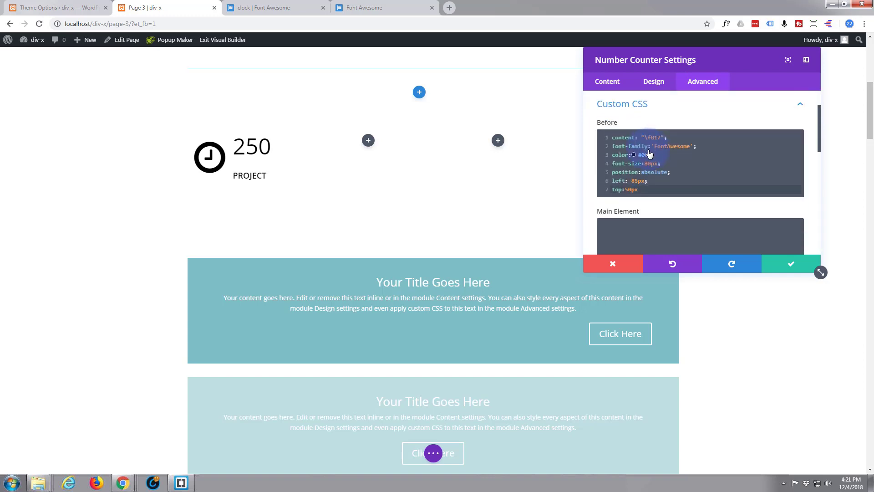
{"action": "left_click", "coordinate": [634, 155]}
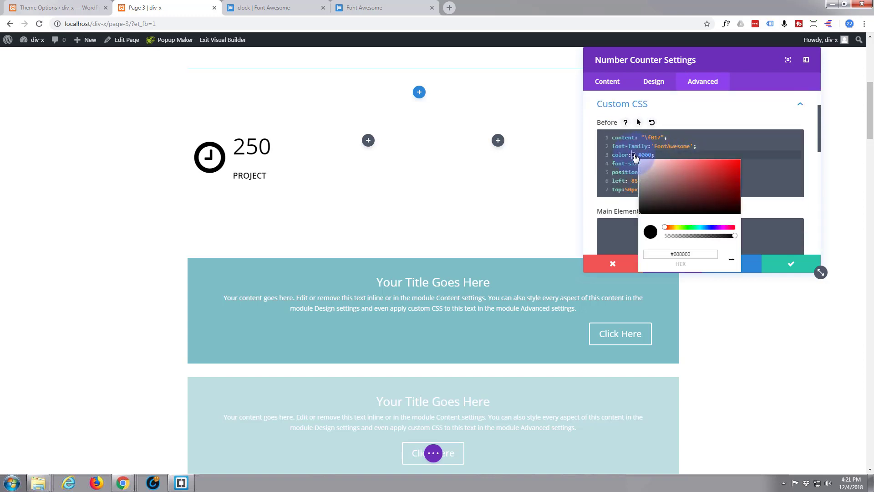
{"action": "left_click", "coordinate": [723, 227]}
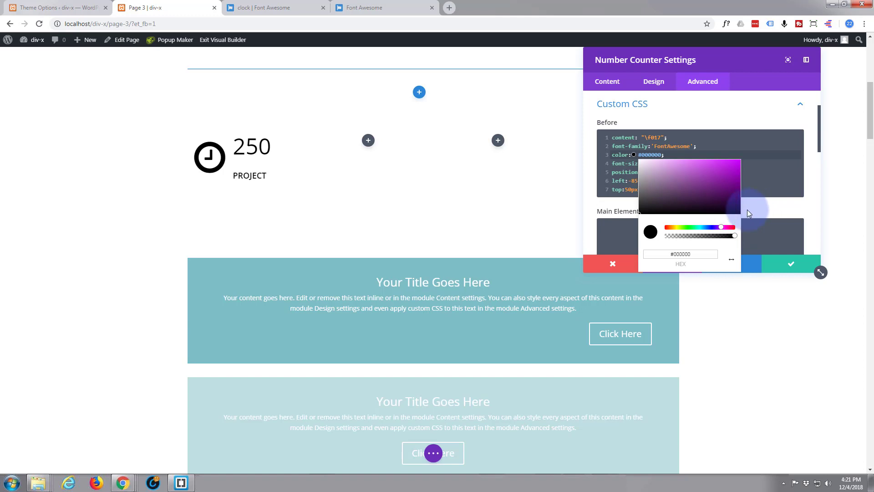
{"action": "left_click", "coordinate": [720, 184]}
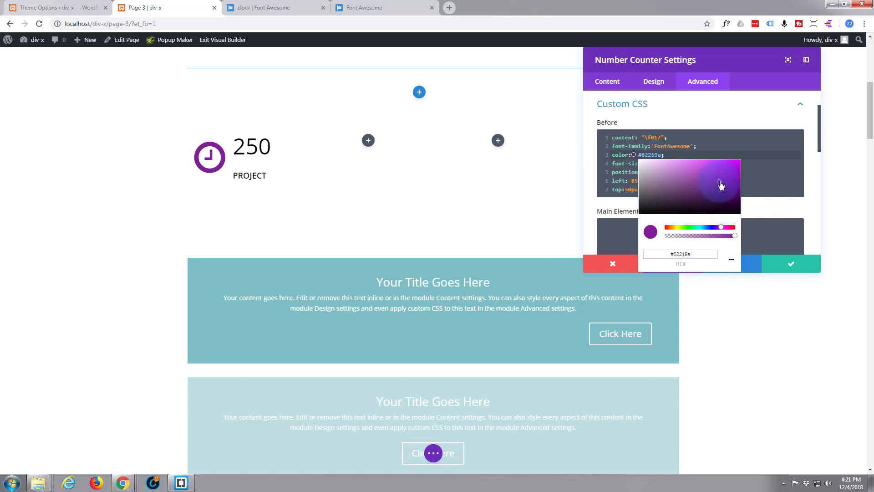
{"action": "left_click", "coordinate": [762, 212]}
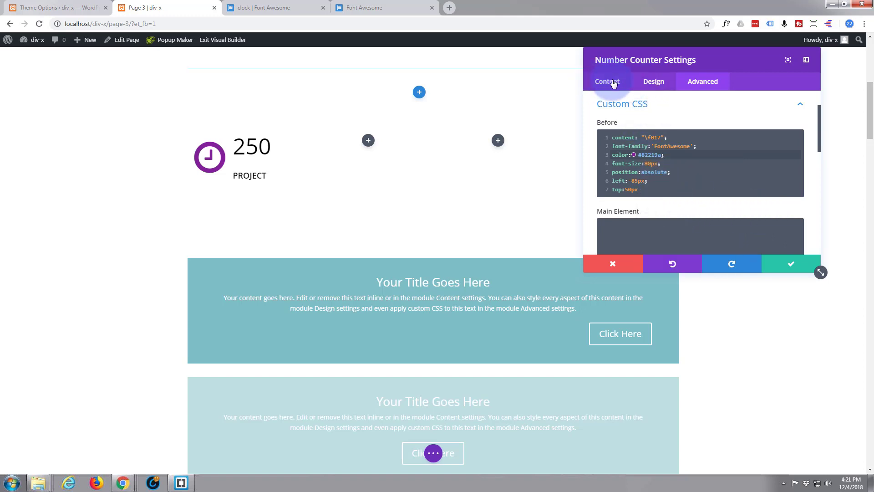
Step: Set the counter's number text color to the saved blue swatch and save the module settings
{"action": "left_click", "coordinate": [654, 82]}
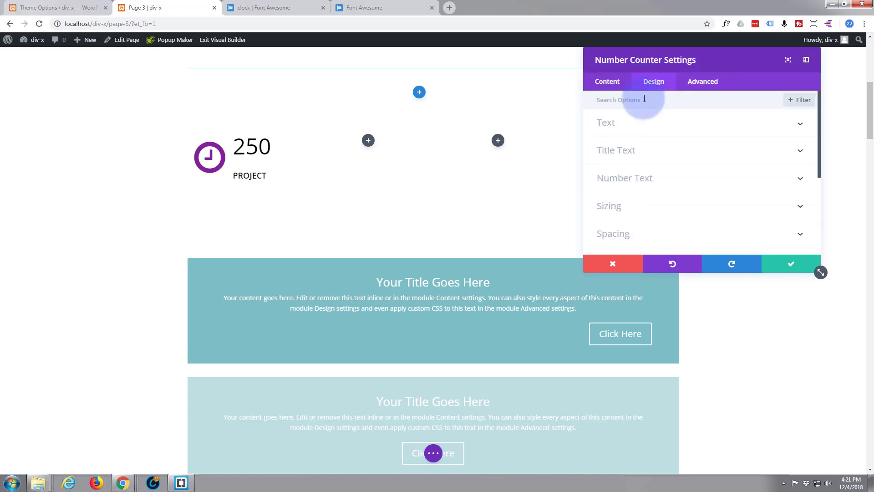
{"action": "left_click", "coordinate": [654, 178]}
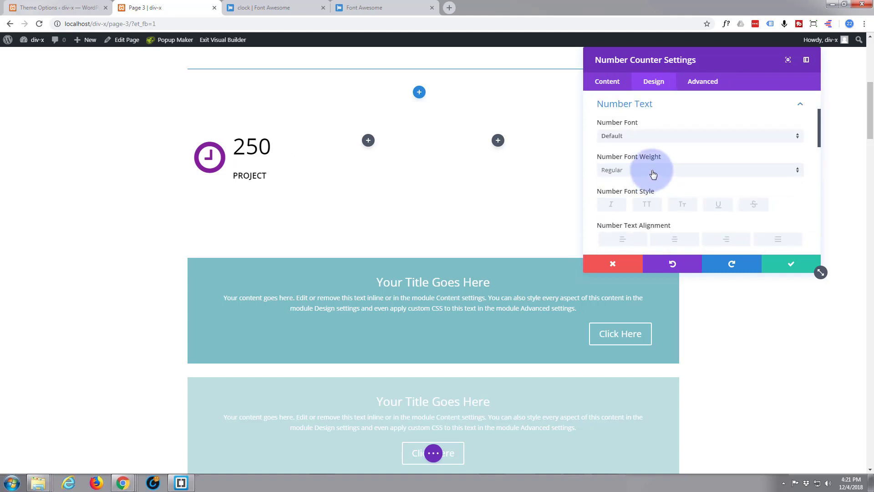
{"action": "scroll", "coordinate": [643, 170], "scroll_direction": "down", "scroll_amount": 3}
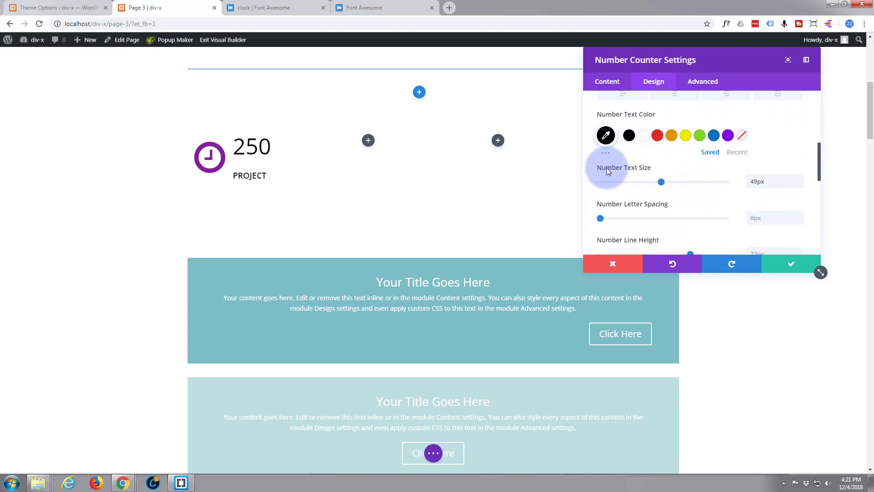
{"action": "left_click", "coordinate": [714, 135]}
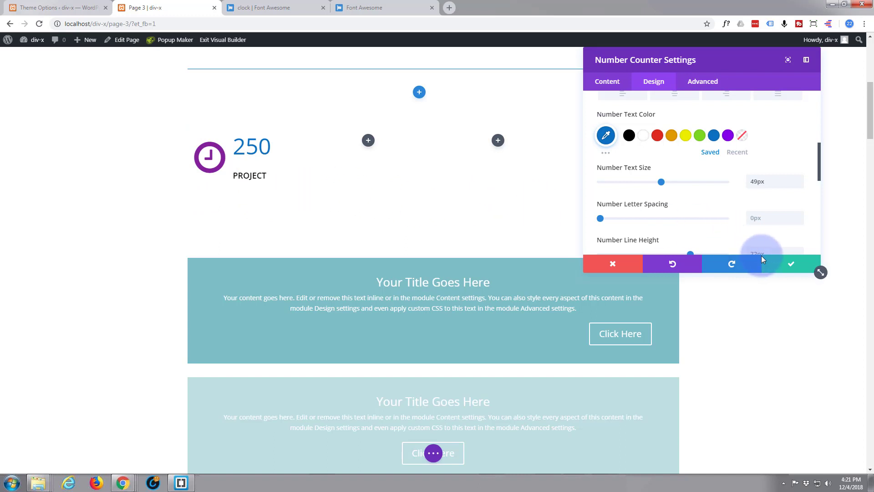
{"action": "left_click", "coordinate": [787, 266]}
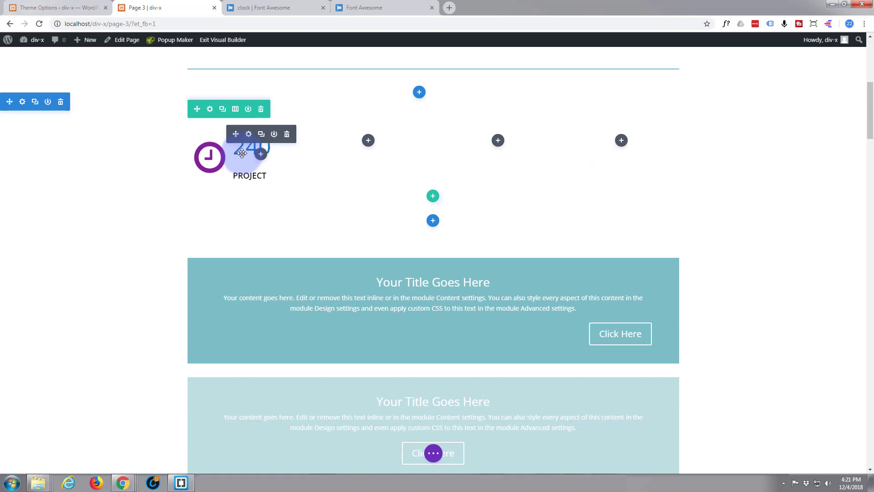
Step: Duplicate the Project number counter and move the copy into the row's second column
{"action": "left_click", "coordinate": [261, 134]}
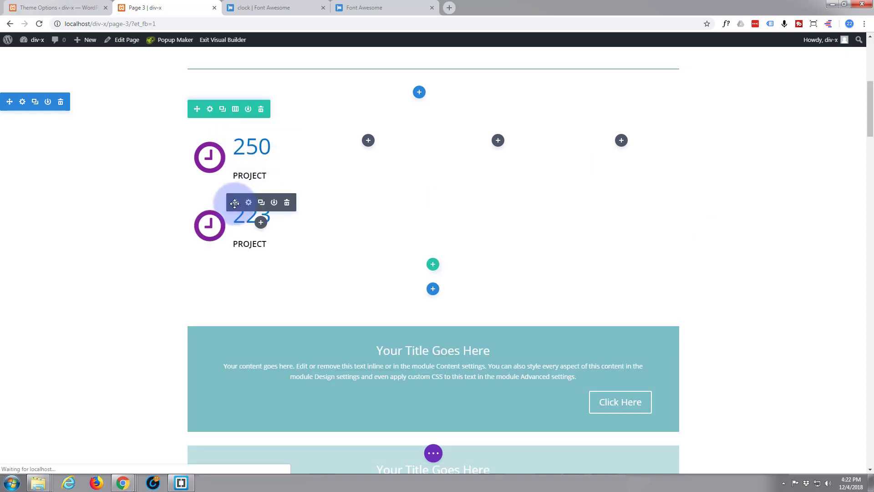
{"action": "left_click_drag", "start_coordinate": [235, 203], "coordinate": [395, 146]}
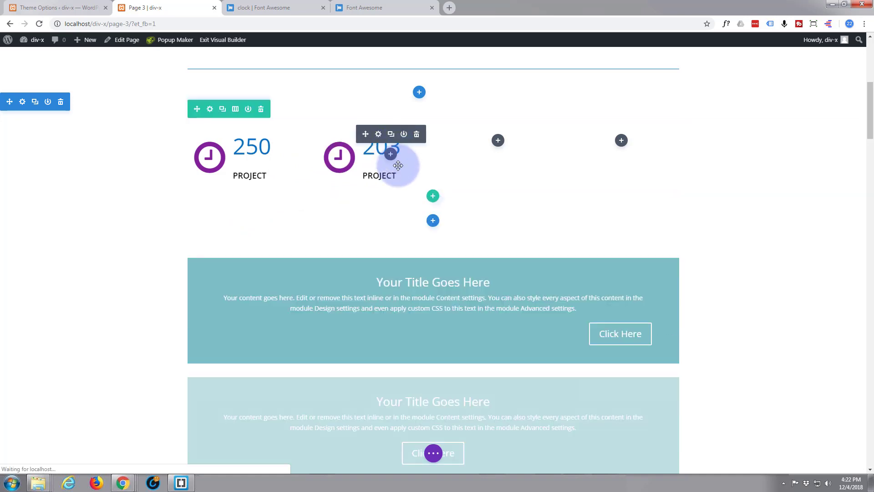
Step: Set the second-column counter's title to People and its number to 745
{"action": "left_click", "coordinate": [379, 135]}
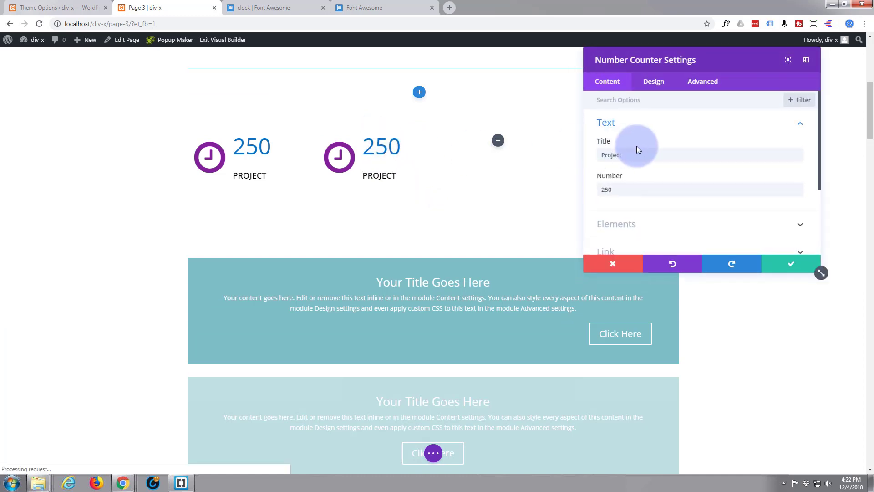
{"action": "left_click", "coordinate": [625, 151]}
{"action": "left_click_drag", "start_coordinate": [626, 151], "coordinate": [604, 155]}
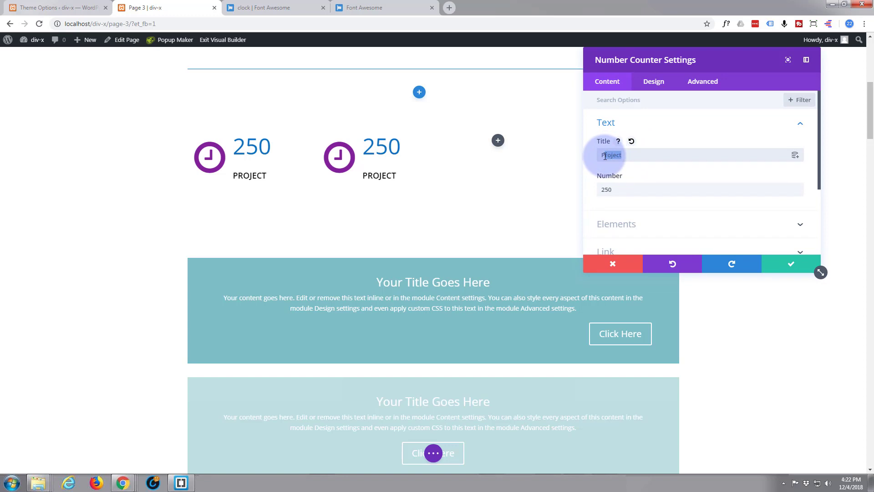
{"action": "type", "text": "eople"}
{"action": "left_click", "coordinate": [601, 191]}
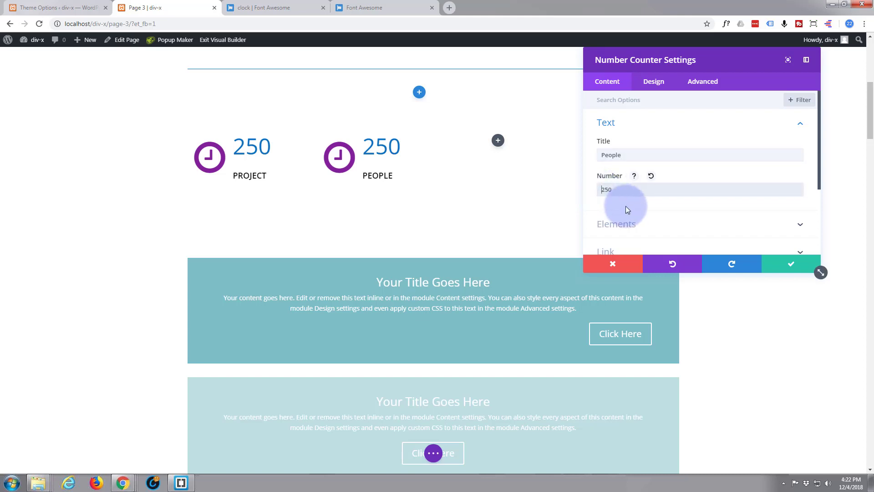
{"action": "left_click_drag", "start_coordinate": [610, 190], "coordinate": [602, 190]}
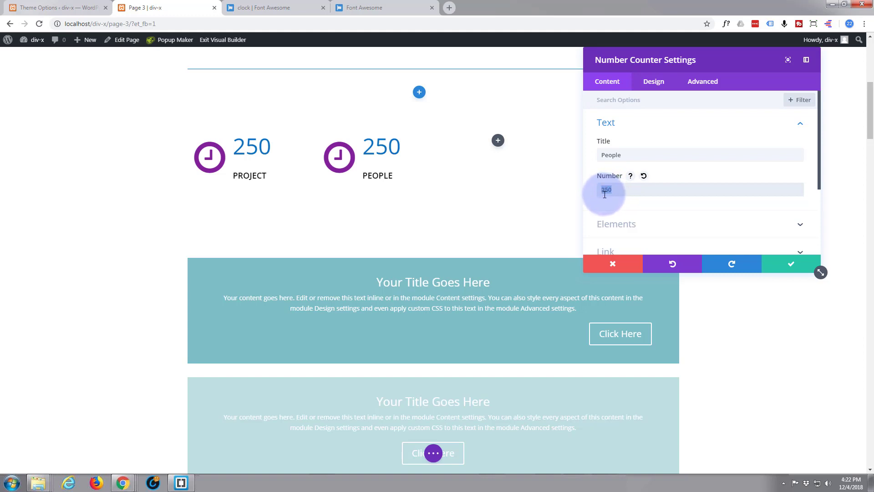
{"action": "type", "text": "745"}
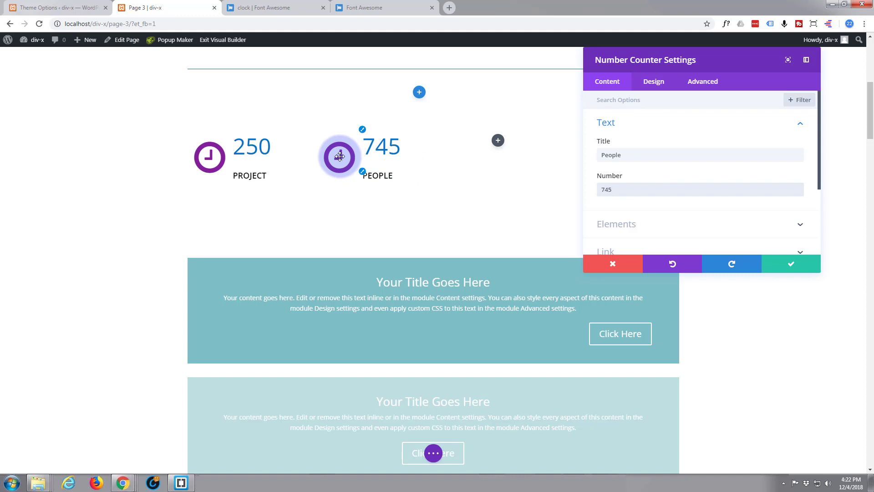
Step: Search the Font Awesome icons for "people" and copy the Unicode of the solid users icon
{"action": "left_click", "coordinate": [268, 8]}
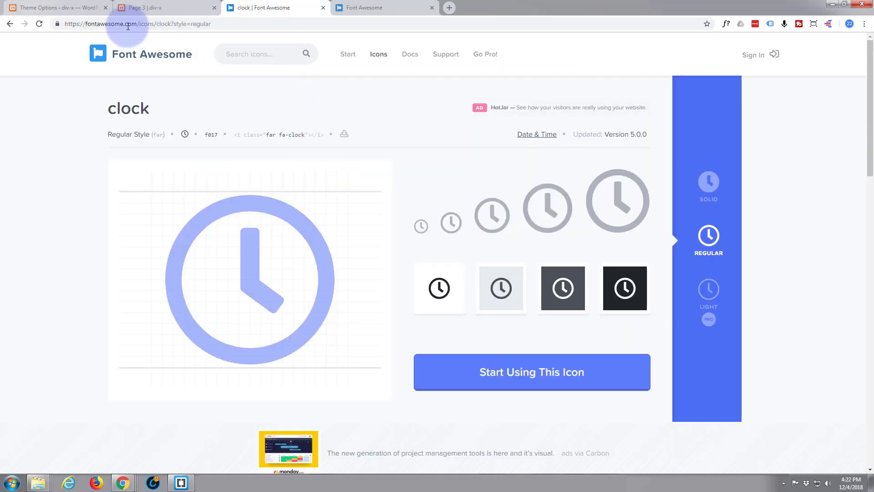
{"action": "left_click", "coordinate": [11, 23]}
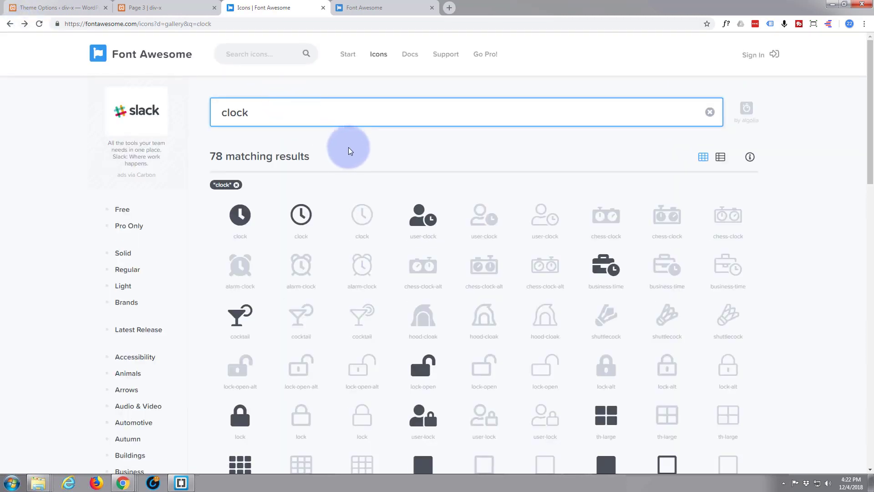
{"action": "left_click_drag", "start_coordinate": [266, 113], "coordinate": [185, 110]}
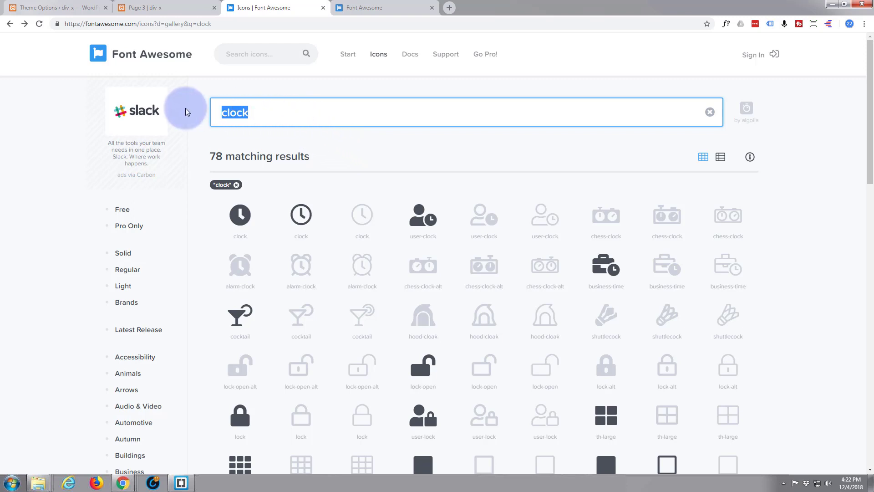
{"action": "type", "text": "people"}
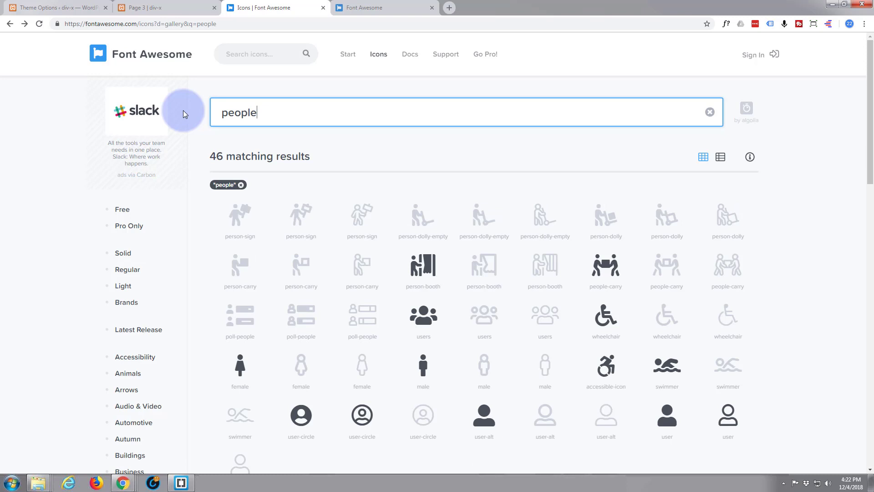
{"action": "left_click", "coordinate": [430, 322]}
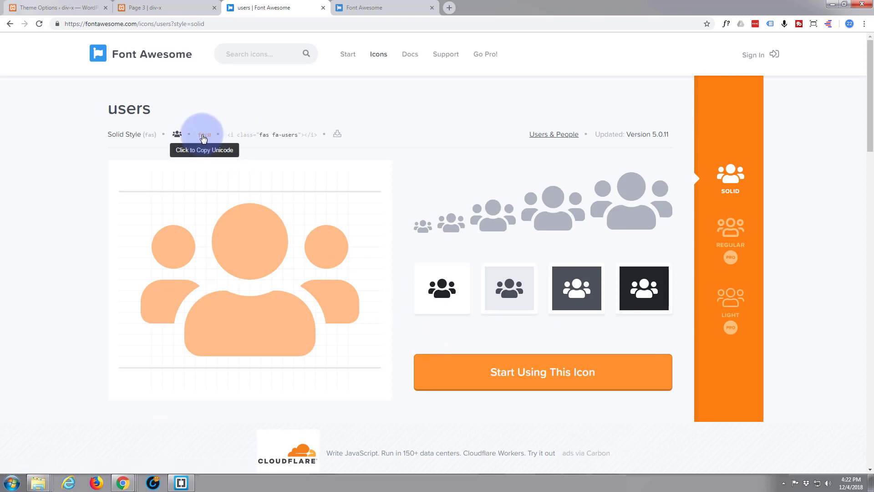
{"action": "left_click", "coordinate": [205, 138]}
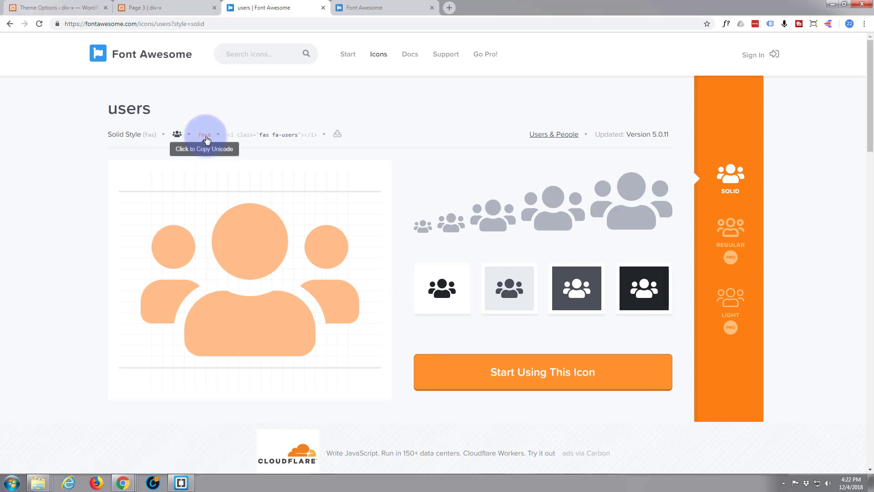
{"action": "left_click", "coordinate": [206, 139]}
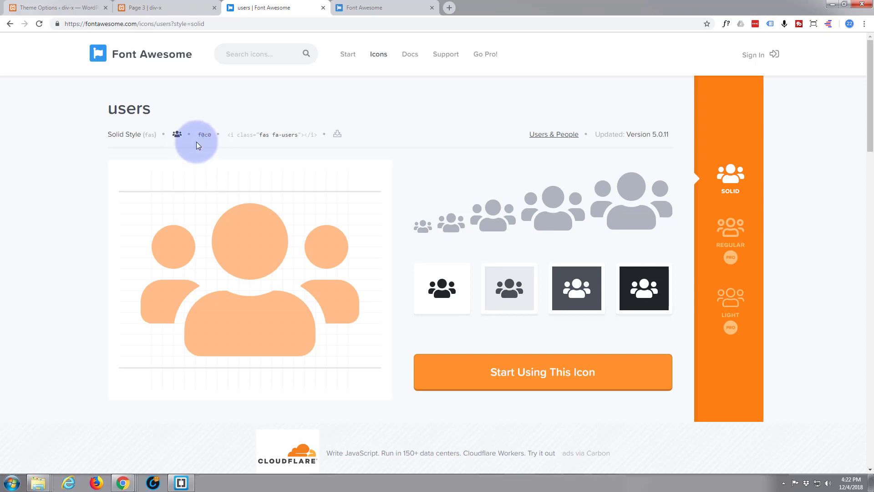
Step: Back on the Divi page, replace the icon code in the People counter's Before CSS with f0c0
{"action": "left_click", "coordinate": [143, 8]}
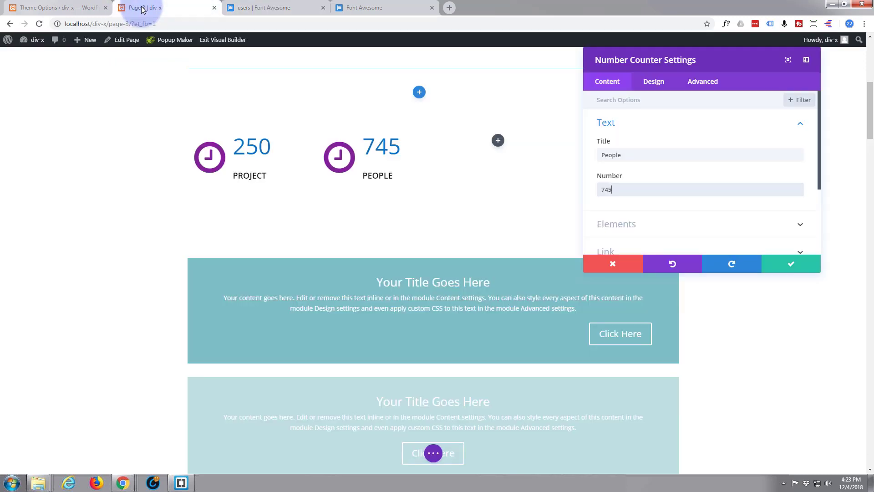
{"action": "left_click", "coordinate": [709, 88]}
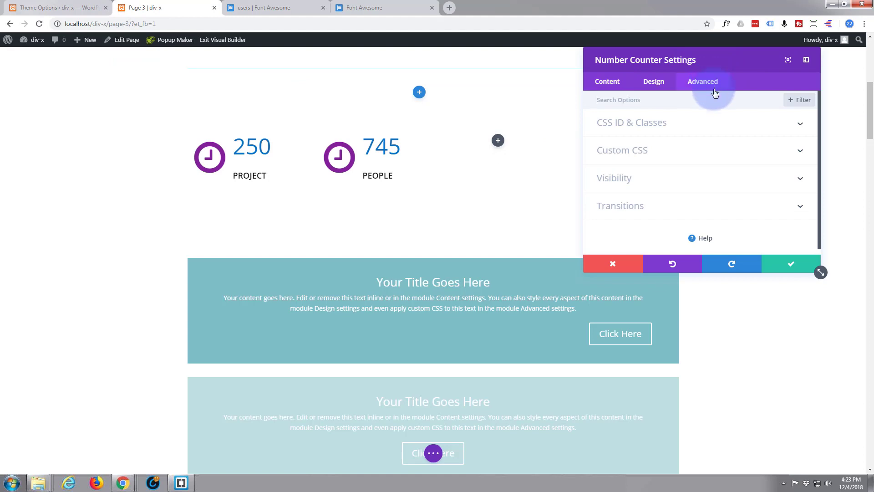
{"action": "left_click", "coordinate": [684, 152]}
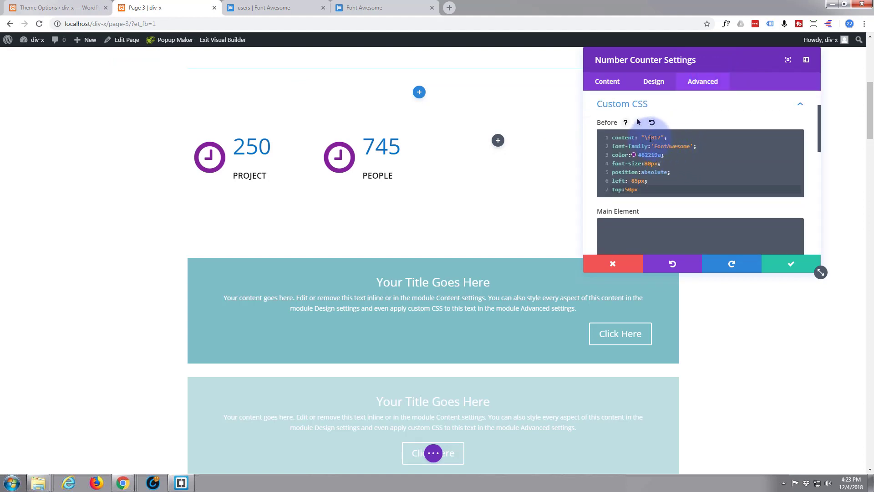
{"action": "left_click_drag", "start_coordinate": [648, 137], "coordinate": [658, 138]}
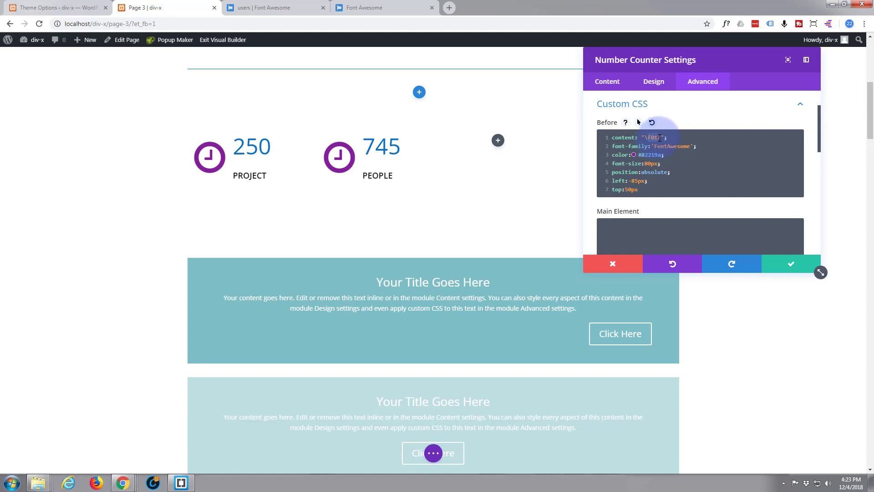
{"action": "left_click", "coordinate": [669, 137]}
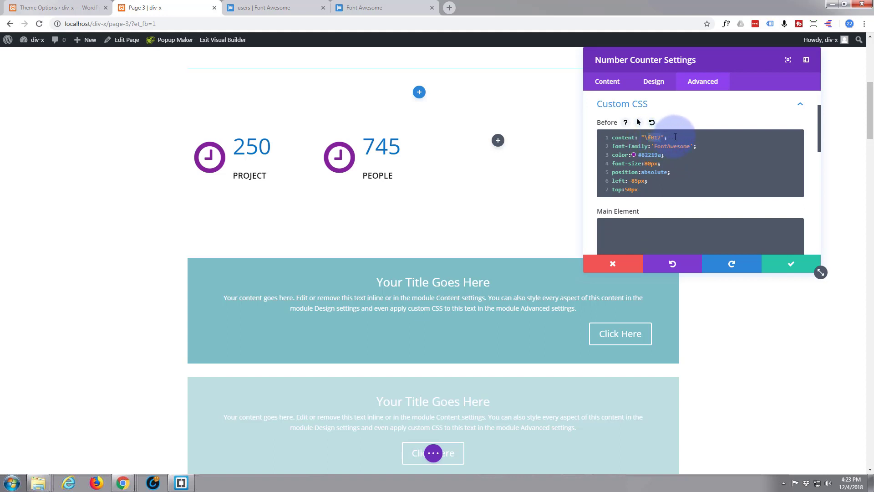
{"action": "type", "text": "f0c0"}
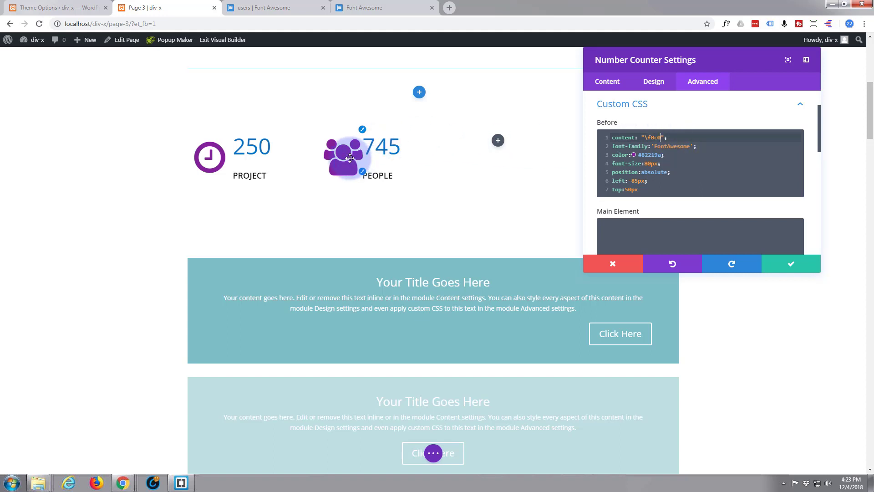
Step: Set the People counter icon's font-size to 65px in the Before CSS and save the module settings
{"action": "left_click", "coordinate": [646, 164]}
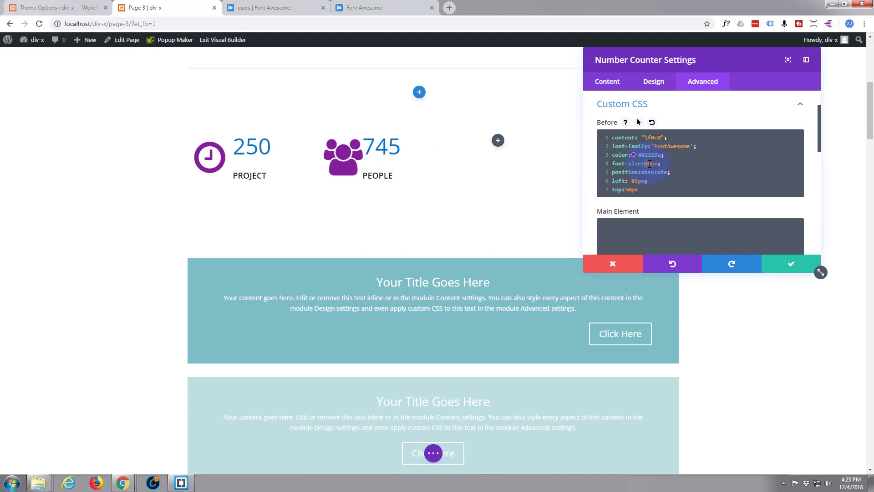
{"action": "type", "text": "7"}
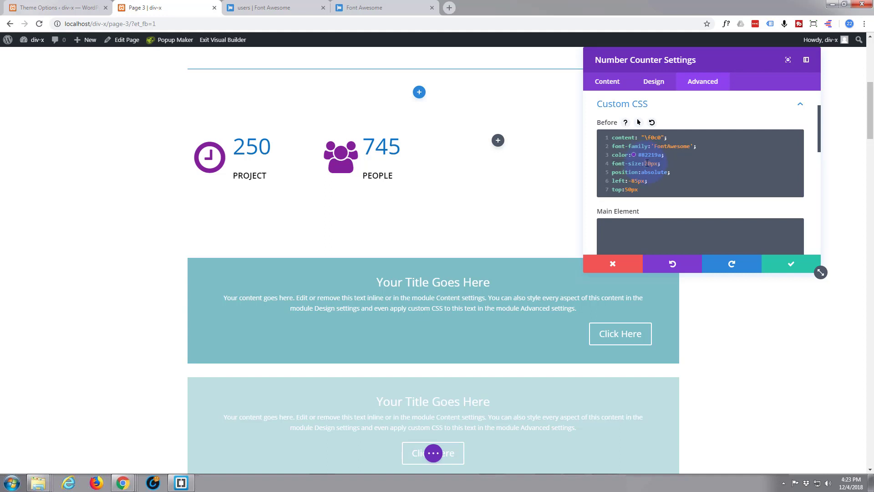
{"action": "key", "text": "BackSpace"}
{"action": "type", "text": "6"}
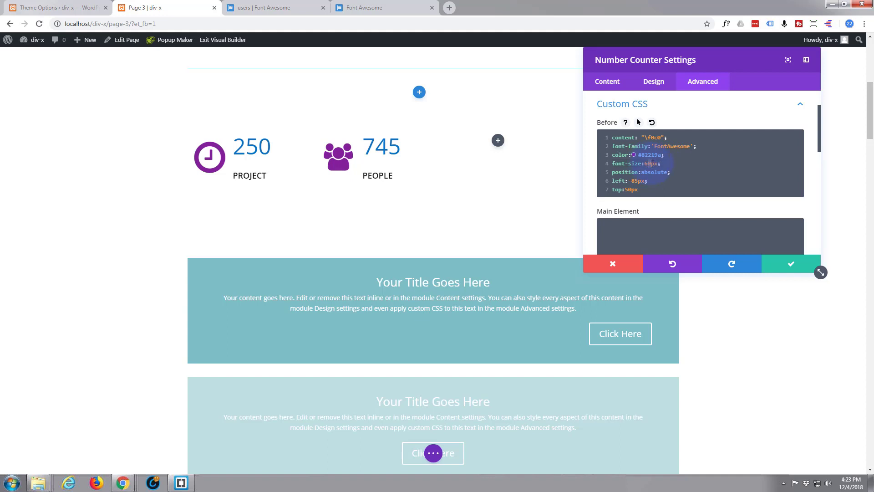
{"action": "key", "text": "Delete"}
{"action": "type", "text": "5"}
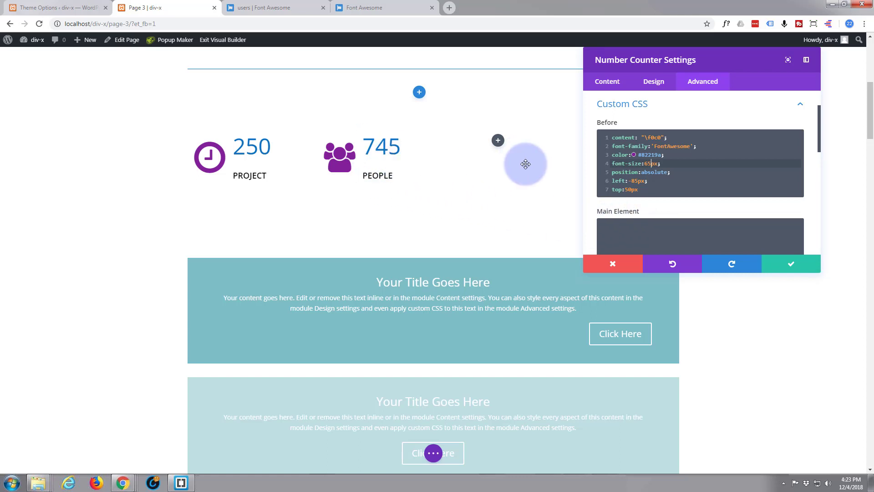
{"action": "left_click", "coordinate": [783, 266]}
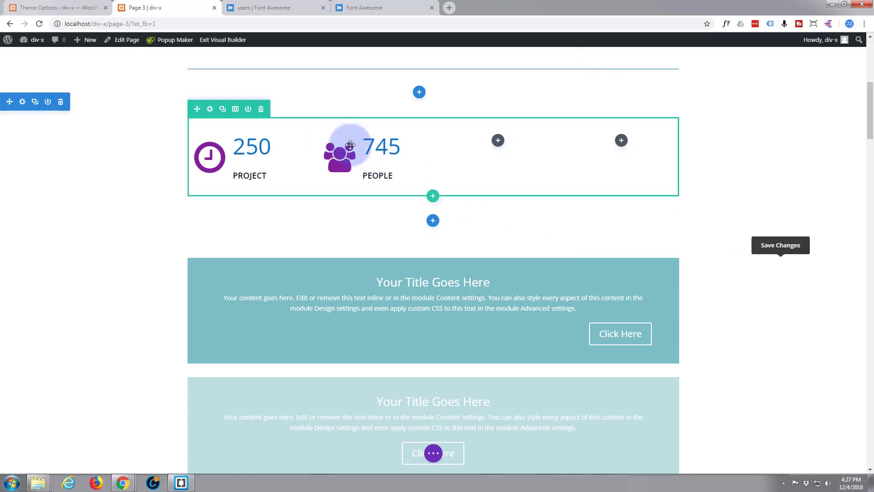
Step: Duplicate the People number counter and move the copy into the row's third column
{"action": "mouse_move", "coordinate": [377, 141]}
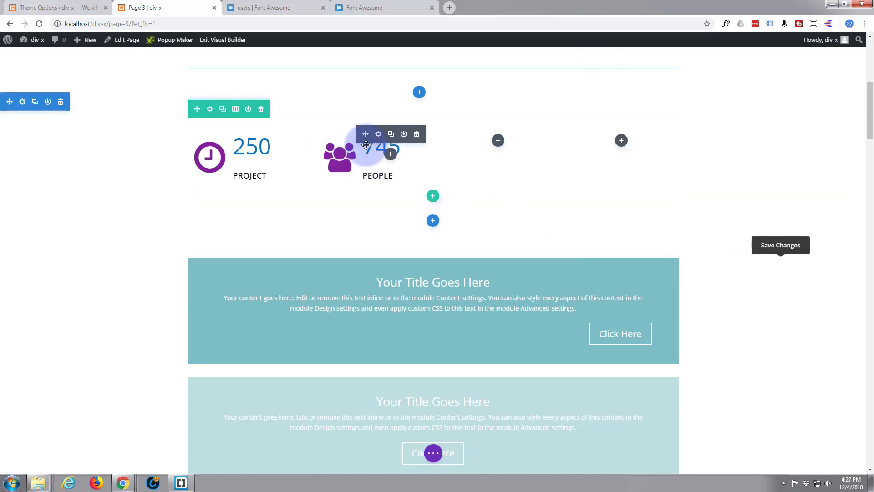
{"action": "left_click", "coordinate": [391, 135]}
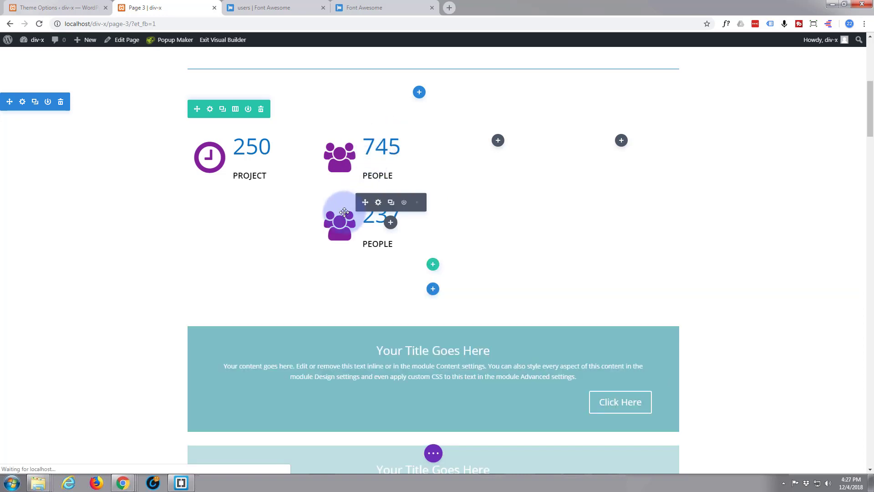
{"action": "mouse_move", "coordinate": [360, 204]}
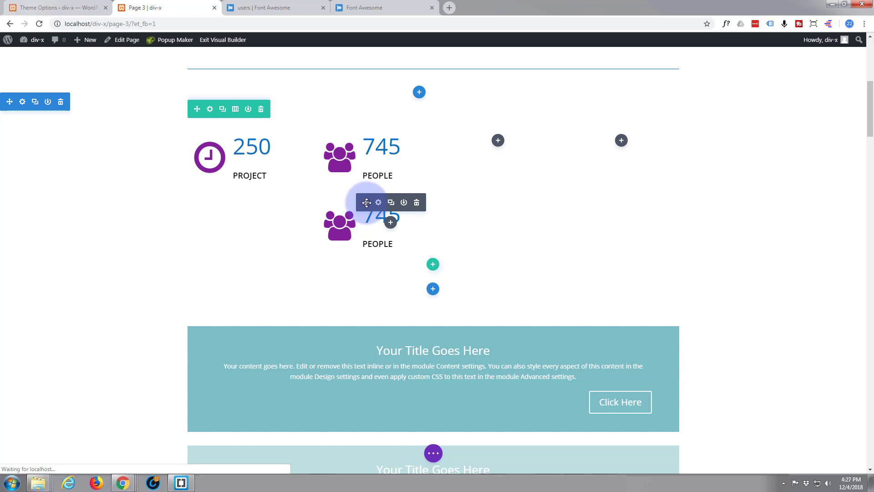
{"action": "left_click_drag", "start_coordinate": [366, 202], "coordinate": [515, 147]}
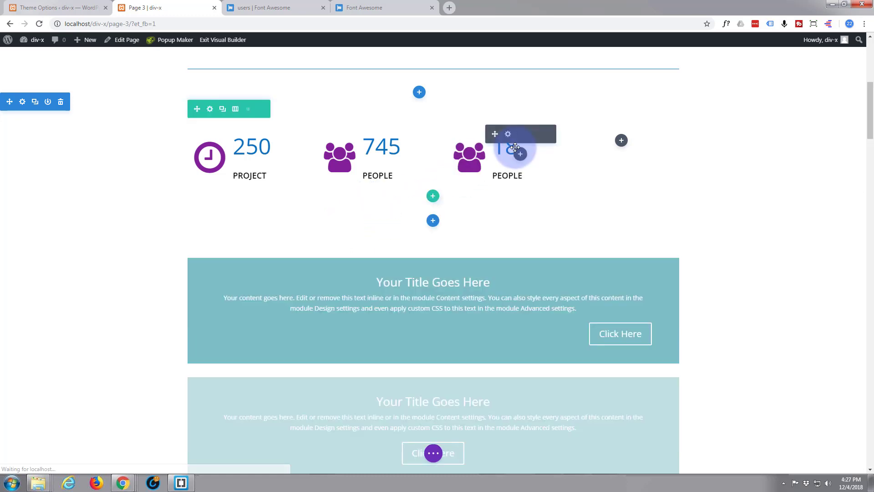
Step: Search the Font Awesome icons for "wrench" and copy the Unicode of the solid wrench icon
{"action": "left_click", "coordinate": [263, 6]}
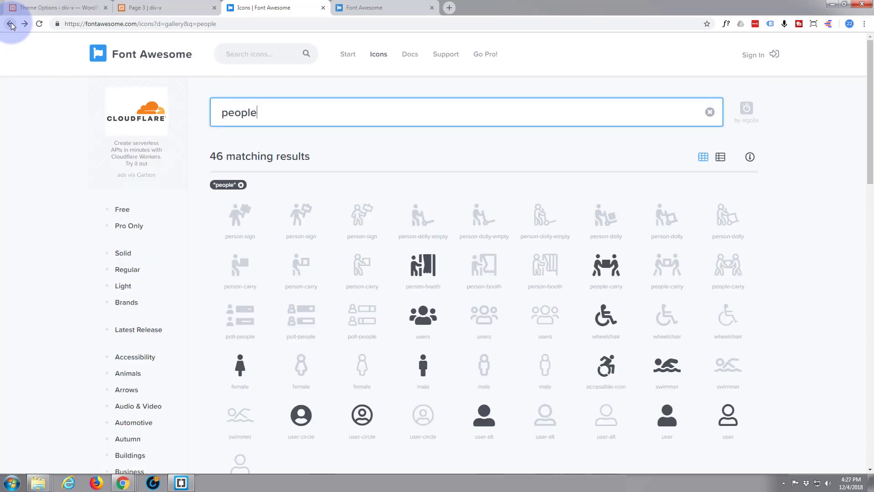
{"action": "scroll", "coordinate": [485, 247], "scroll_direction": "down", "scroll_amount": 2}
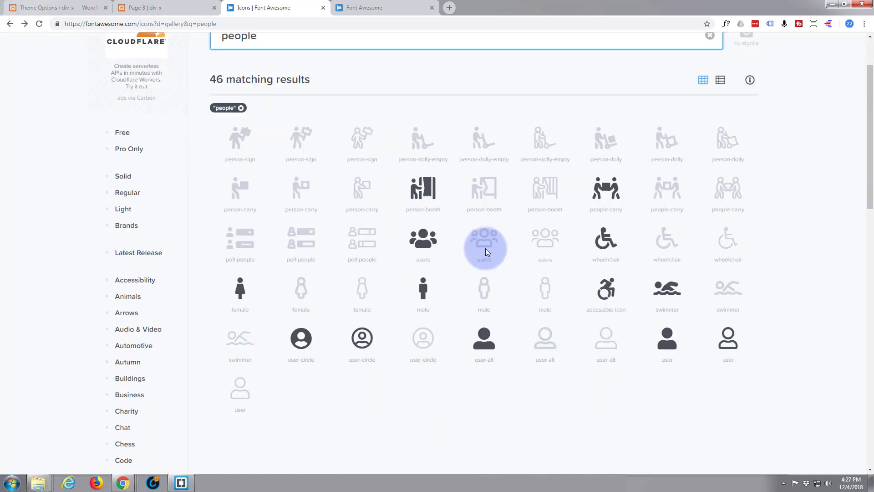
{"action": "scroll", "coordinate": [485, 247], "scroll_direction": "up", "scroll_amount": 2}
{"action": "double_click", "coordinate": [212, 104]}
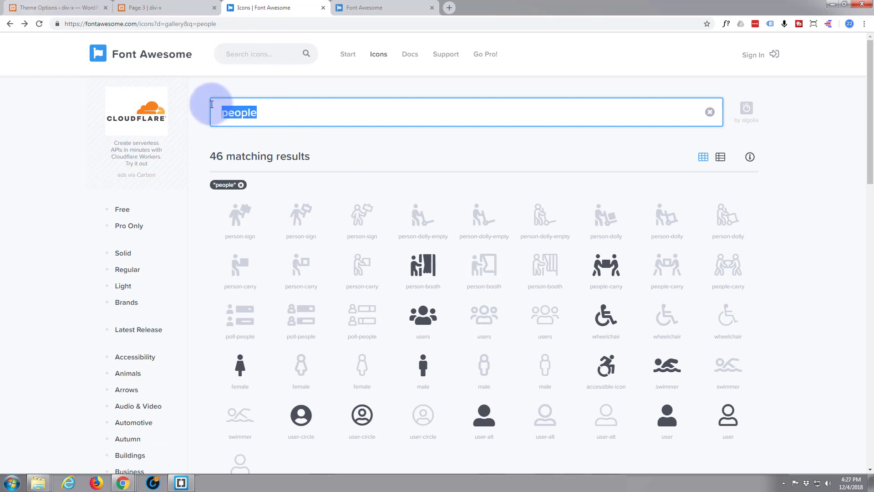
{"action": "type", "text": "wr"}
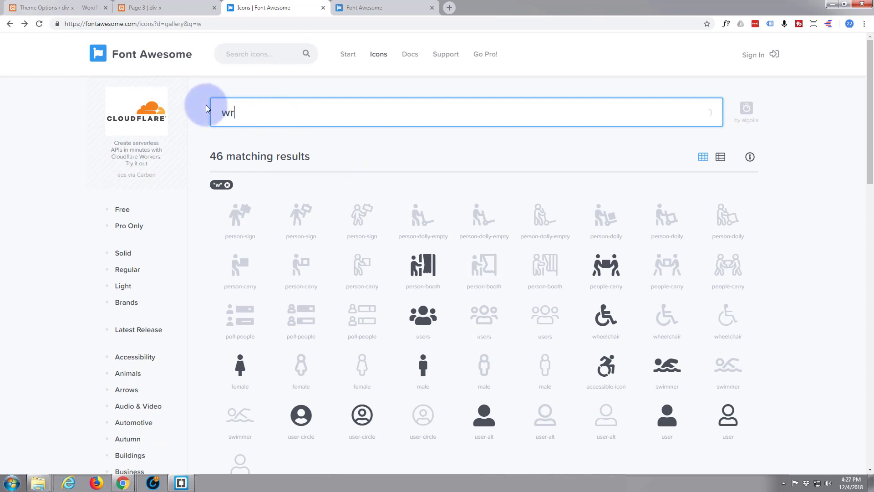
{"action": "type", "text": "ench"}
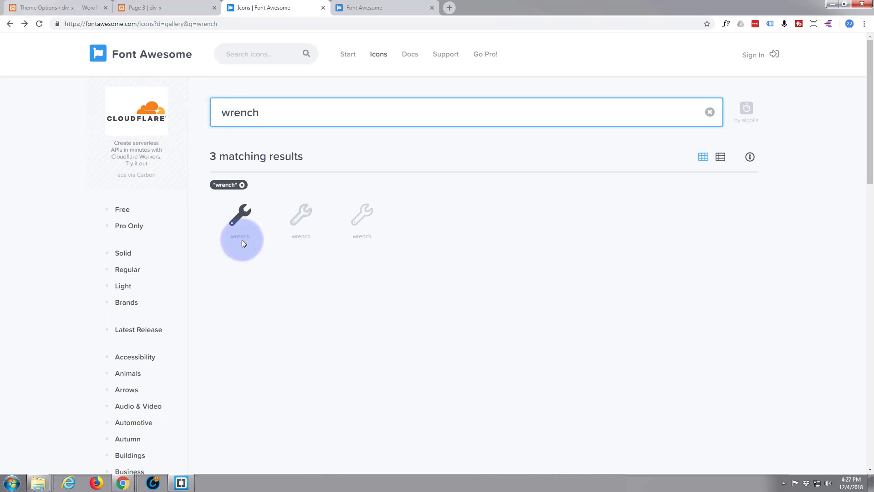
{"action": "left_click", "coordinate": [241, 223]}
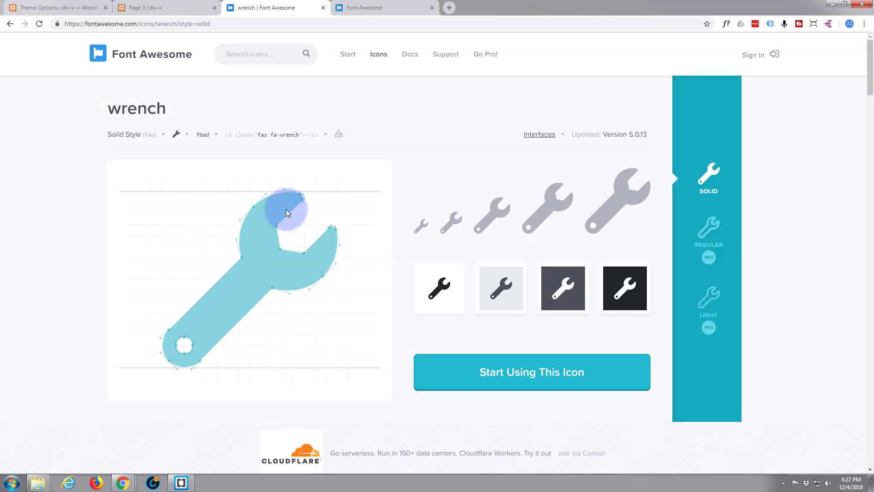
{"action": "left_click", "coordinate": [203, 135]}
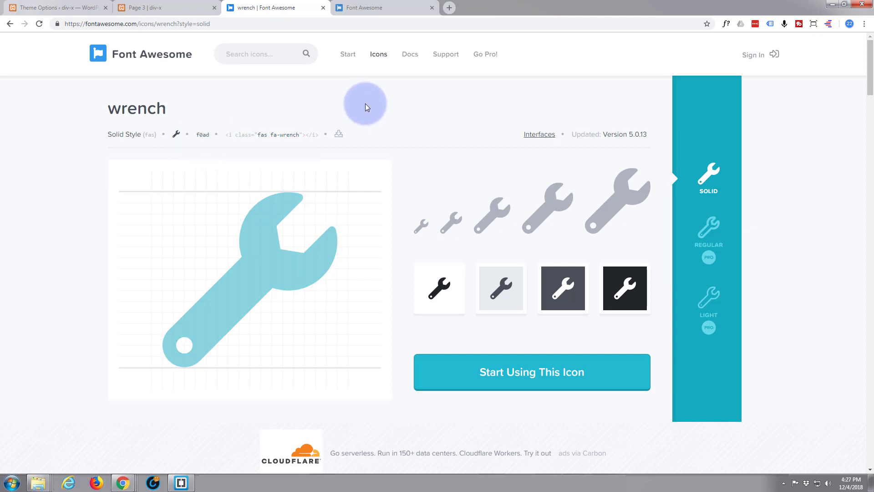
Step: Back on the Divi page, replace the icon code in the third-column counter's Before CSS with f0ad
{"action": "left_click", "coordinate": [169, 7]}
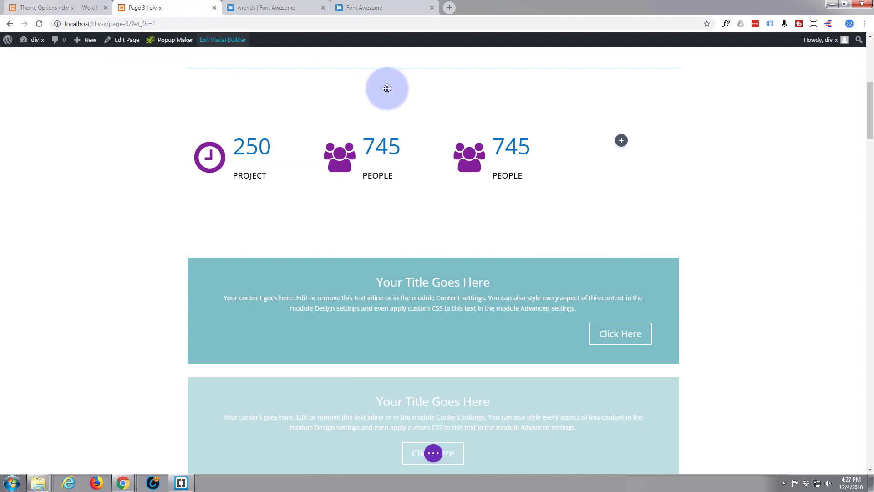
{"action": "mouse_move", "coordinate": [518, 149]}
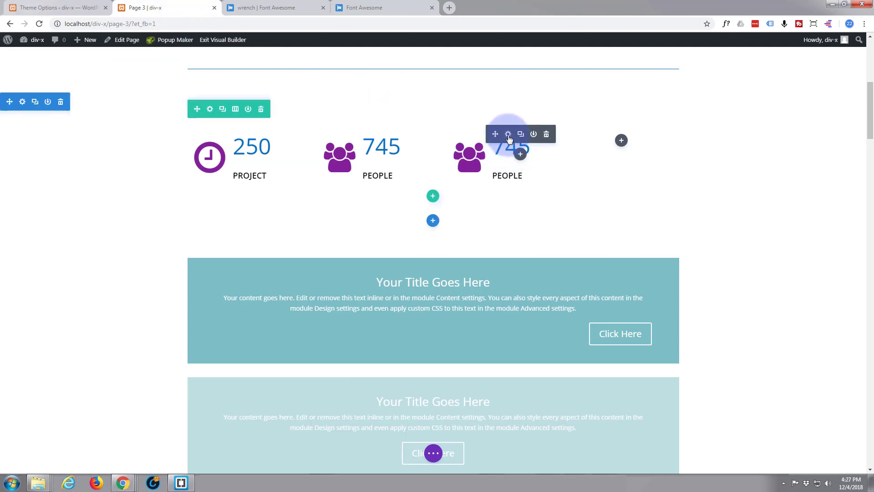
{"action": "left_click", "coordinate": [509, 135]}
{"action": "left_click", "coordinate": [703, 82]}
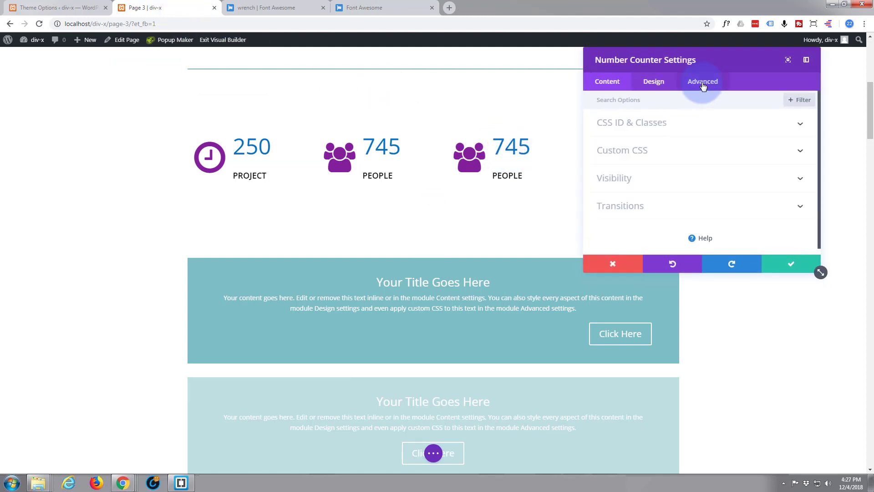
{"action": "left_click", "coordinate": [675, 149]}
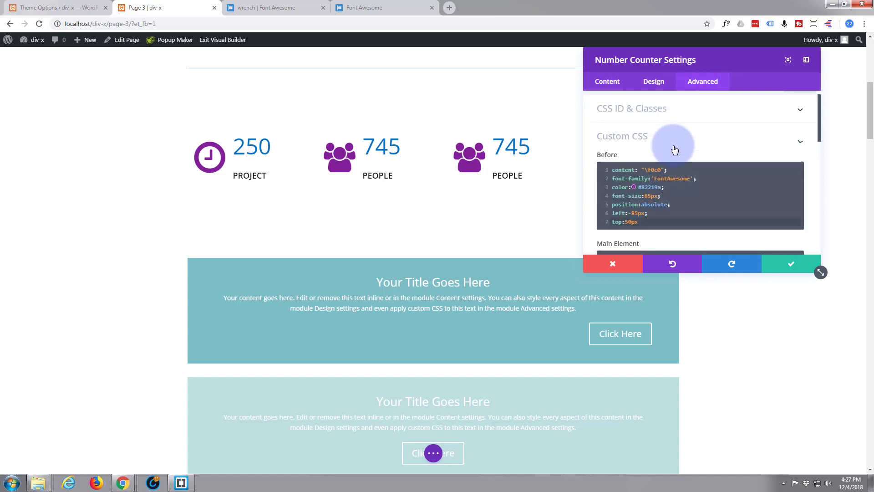
{"action": "double_click", "coordinate": [659, 137]}
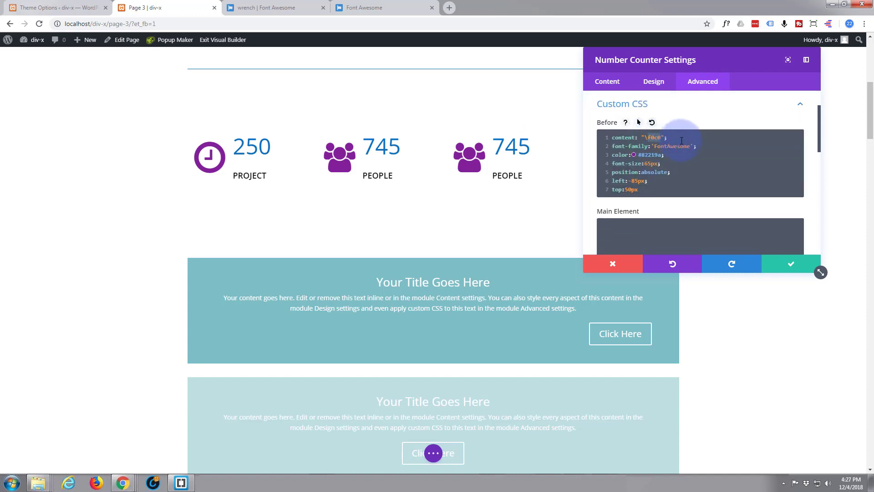
{"action": "type", "text": "f0ad"}
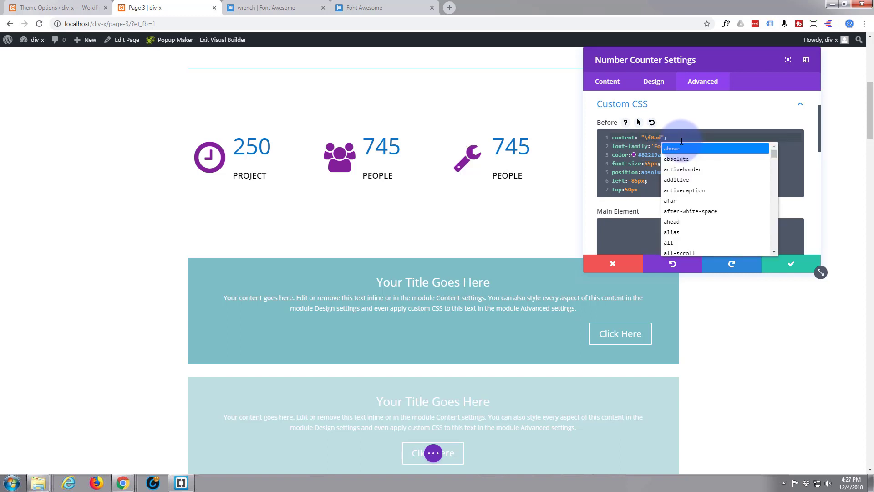
Step: Set the third-column counter's title to Services and its number to 145, and save the module settings
{"action": "left_click", "coordinate": [608, 82]}
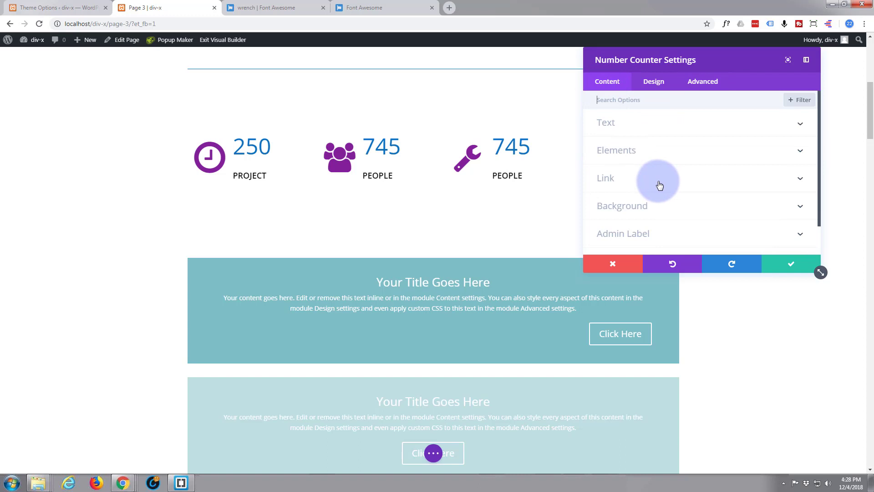
{"action": "left_click", "coordinate": [658, 128]}
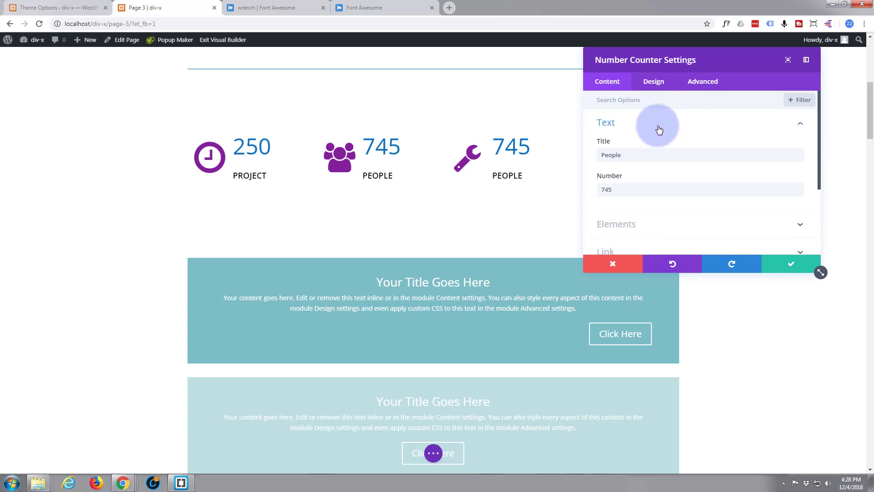
{"action": "left_click_drag", "start_coordinate": [625, 154], "coordinate": [603, 156]}
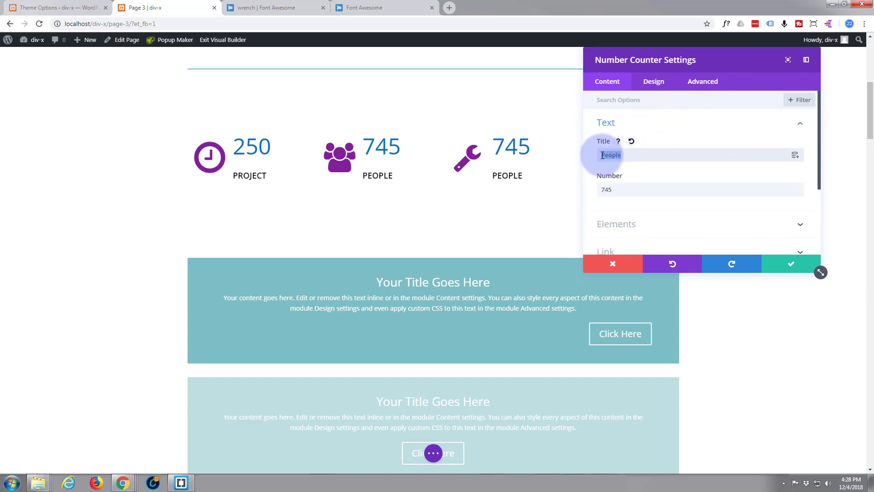
{"action": "type", "text": "Services"}
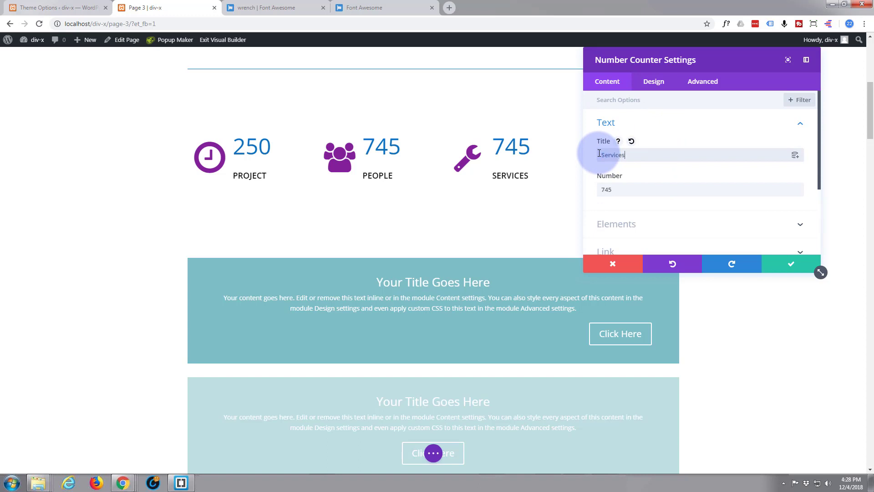
{"action": "double_click", "coordinate": [607, 190]}
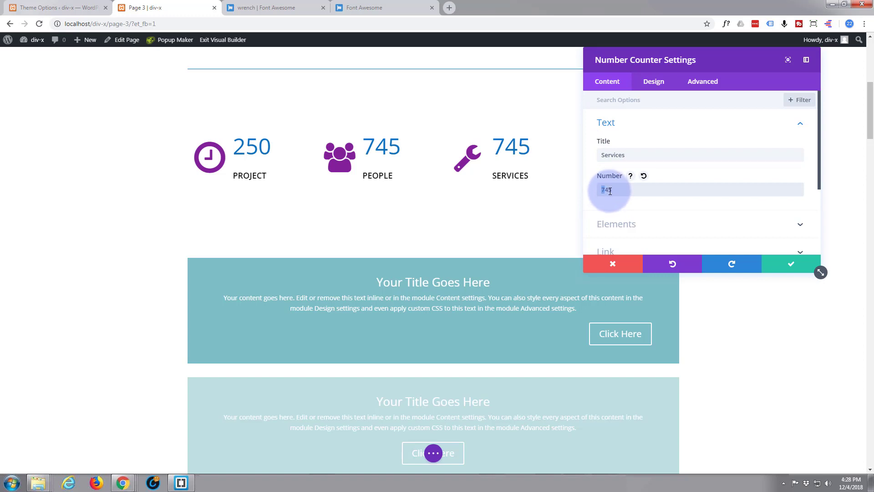
{"action": "type", "text": "14"}
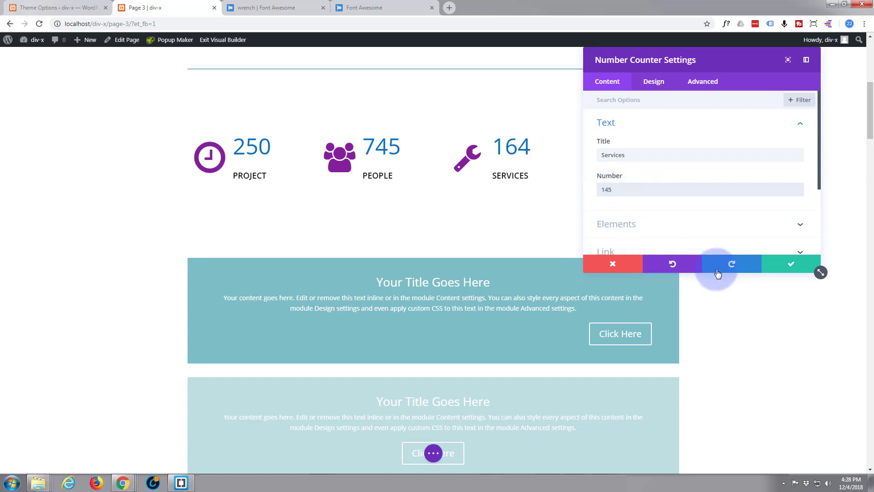
{"action": "left_click", "coordinate": [794, 262]}
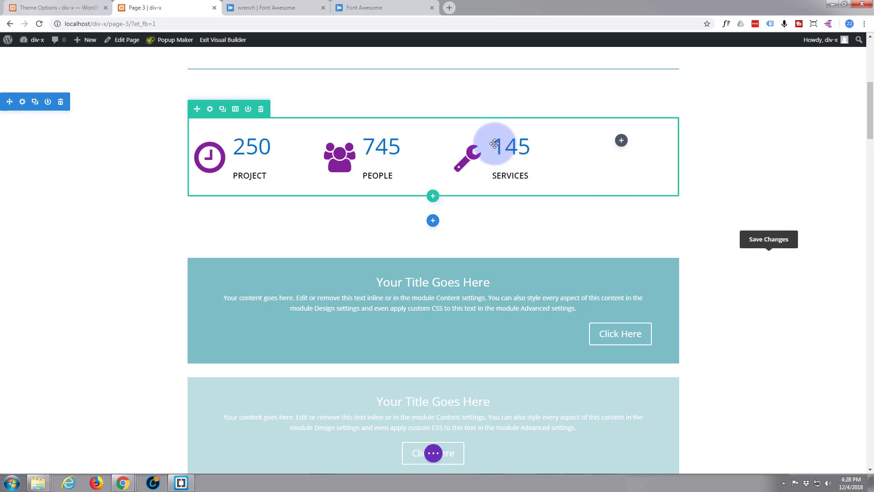
Step: Duplicate the Services number counter and move the copy into the row's fourth column
{"action": "mouse_move", "coordinate": [518, 150]}
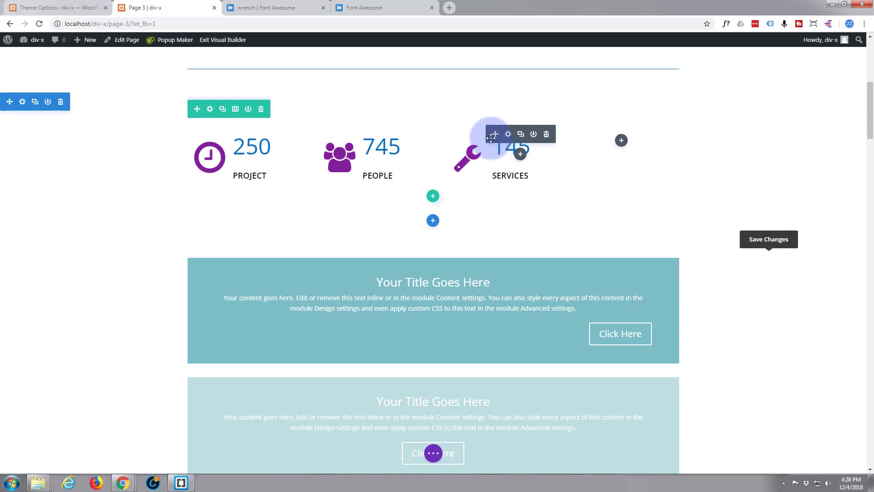
{"action": "left_click", "coordinate": [521, 136]}
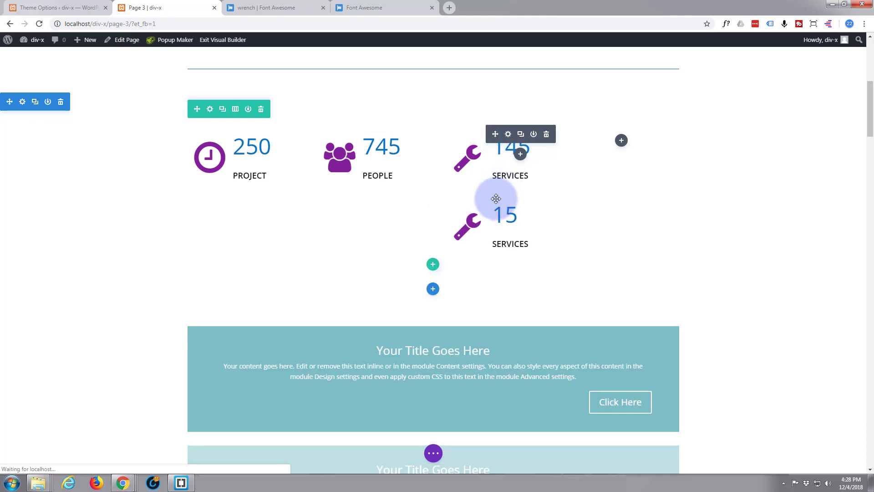
{"action": "left_click_drag", "start_coordinate": [495, 201], "coordinate": [636, 155]}
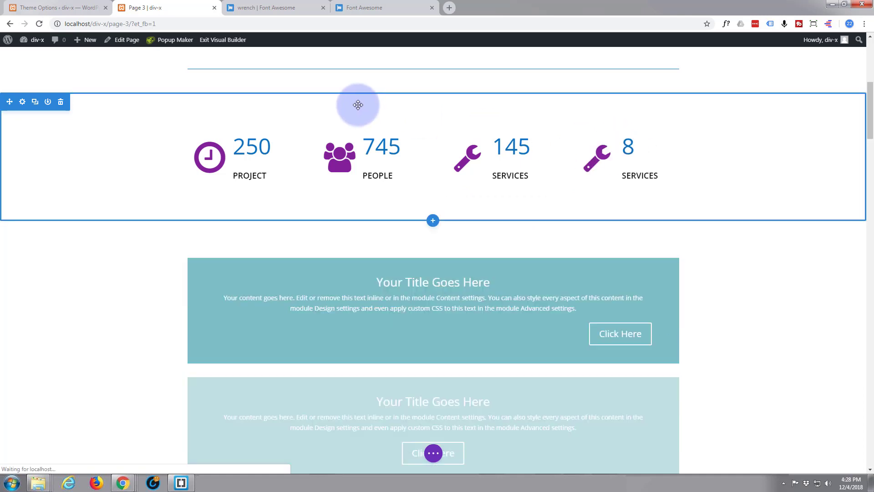
Step: Search the Font Awesome icons for "computer" and copy the Unicode of the solid laptop icon
{"action": "left_click", "coordinate": [266, 10]}
{"action": "left_click", "coordinate": [234, 55]}
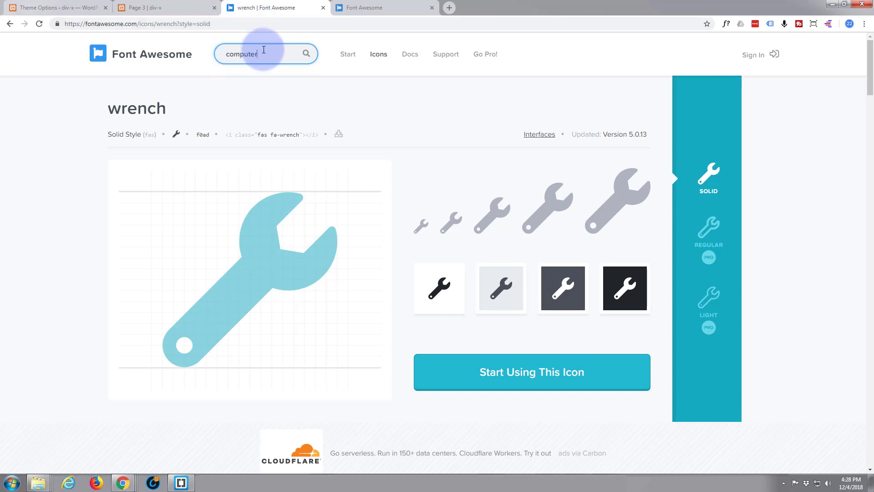
{"action": "key", "text": "Return"}
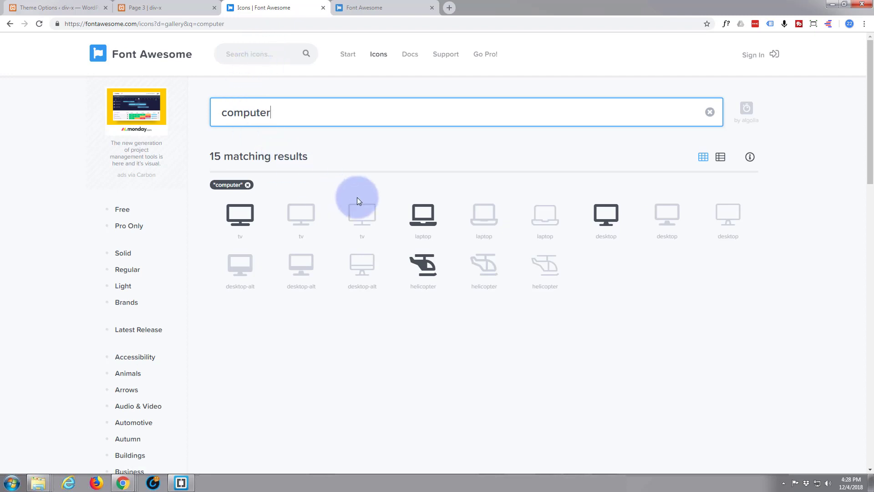
{"action": "left_click", "coordinate": [423, 221]}
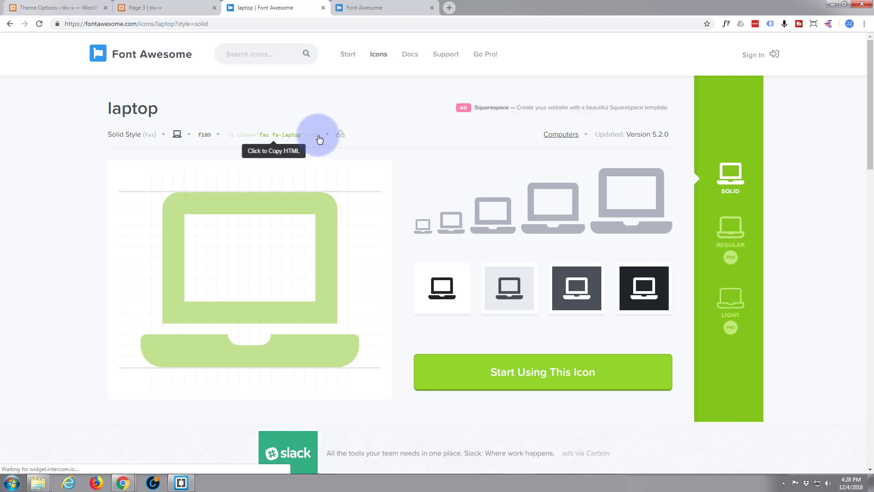
{"action": "left_click", "coordinate": [203, 137]}
Step: Back on the Divi page, replace the icon code in the fourth-column counter's Before CSS with f109 and move the settings dialog off the counter
{"action": "left_click", "coordinate": [380, 8]}
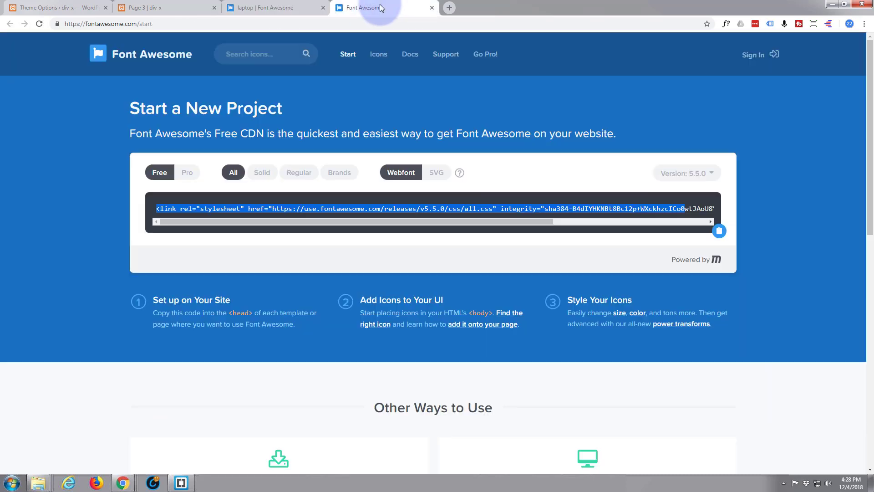
{"action": "left_click", "coordinate": [173, 4]}
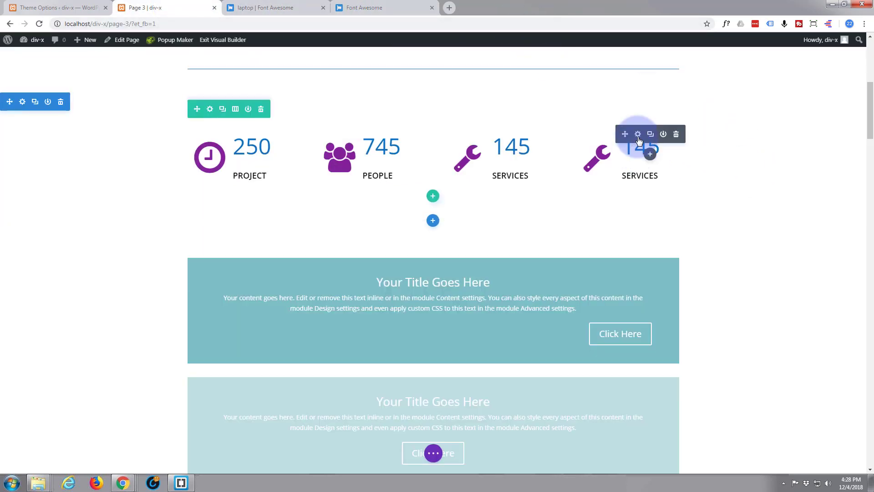
{"action": "left_click", "coordinate": [638, 136]}
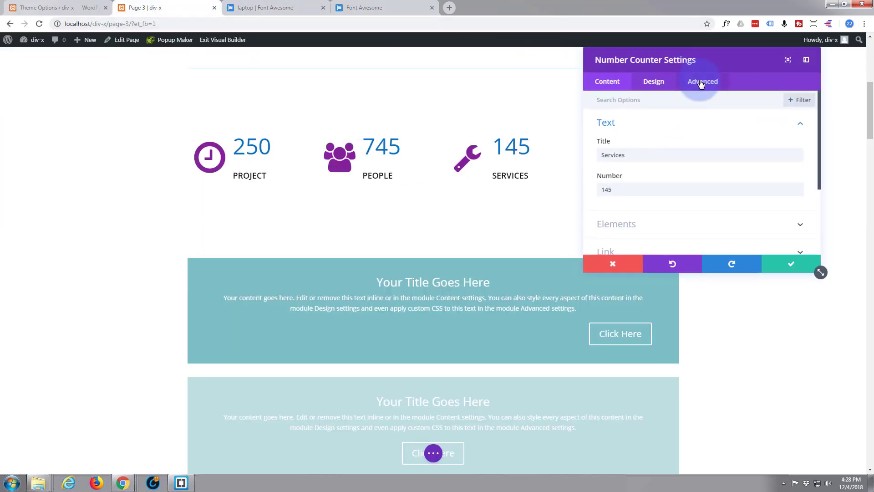
{"action": "left_click", "coordinate": [701, 83]}
{"action": "left_click", "coordinate": [649, 150]}
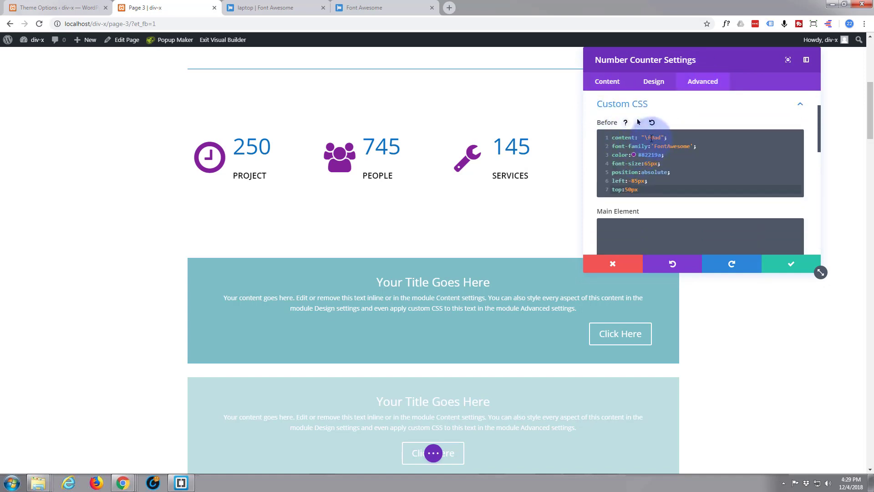
{"action": "double_click", "coordinate": [649, 137]}
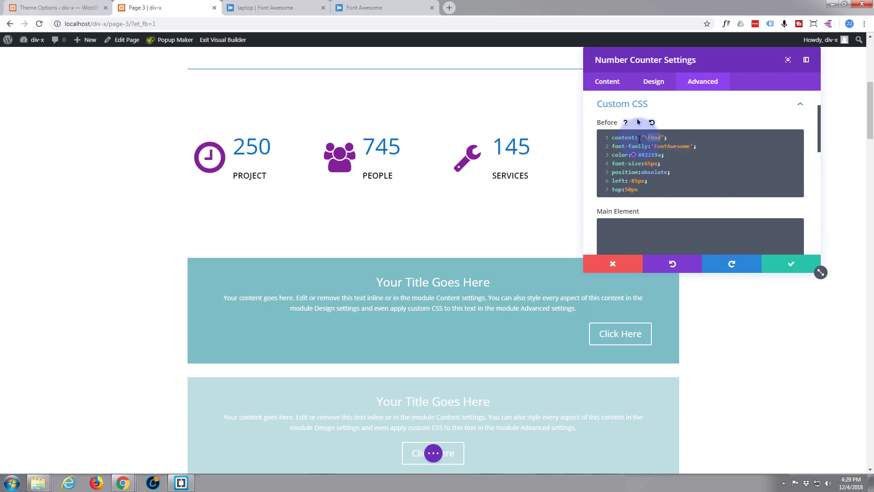
{"action": "type", "text": "f109"}
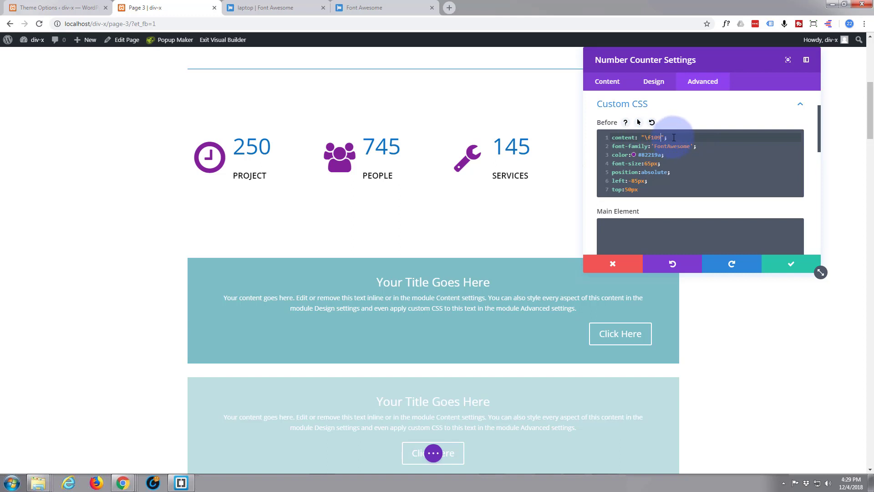
{"action": "left_click_drag", "start_coordinate": [503, 64], "coordinate": [729, 203]}
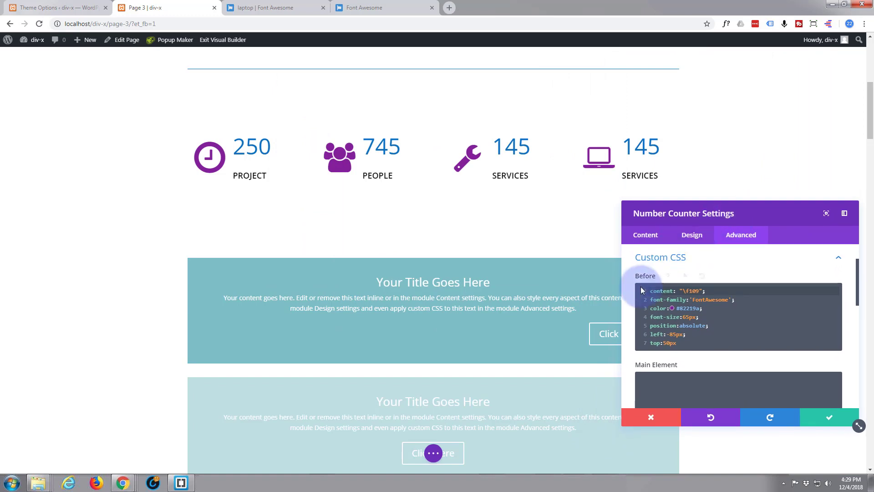
{"action": "mouse_move", "coordinate": [641, 286]}
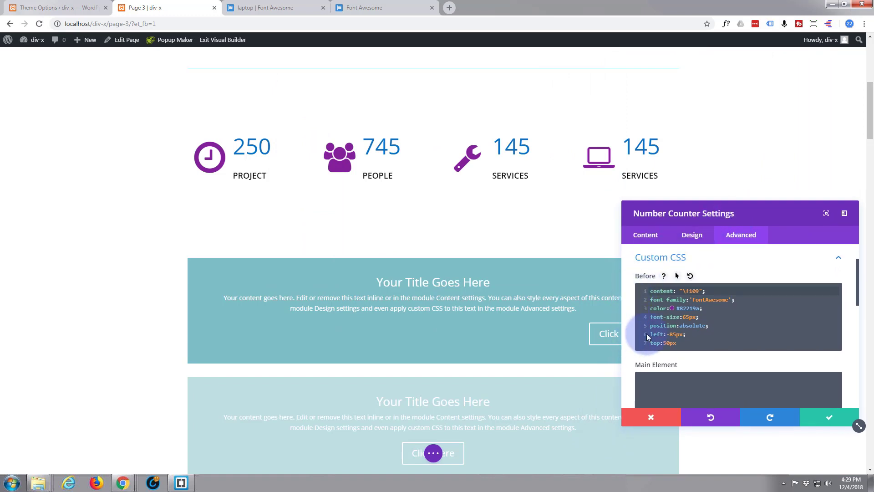
{"action": "left_click", "coordinate": [697, 318]}
Step: Set the fourth-column counter's title to Techs and its number to 98, and save the module settings
{"action": "left_click", "coordinate": [646, 235]}
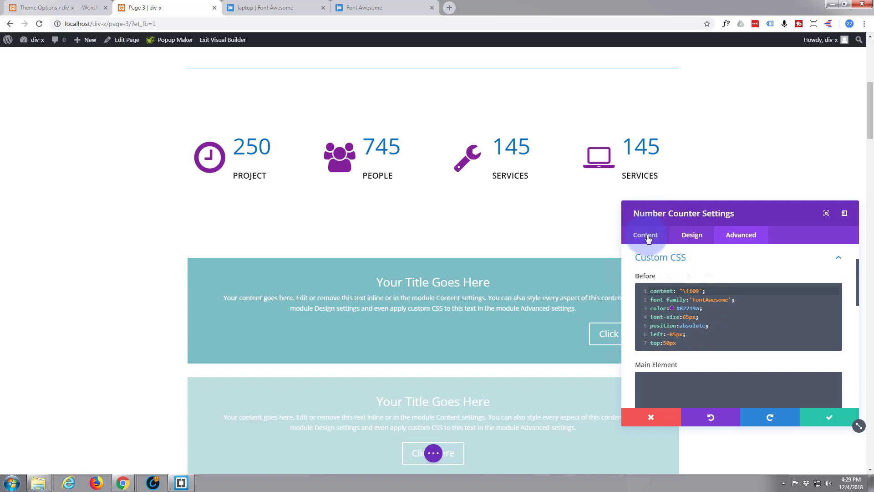
{"action": "left_click", "coordinate": [676, 282]}
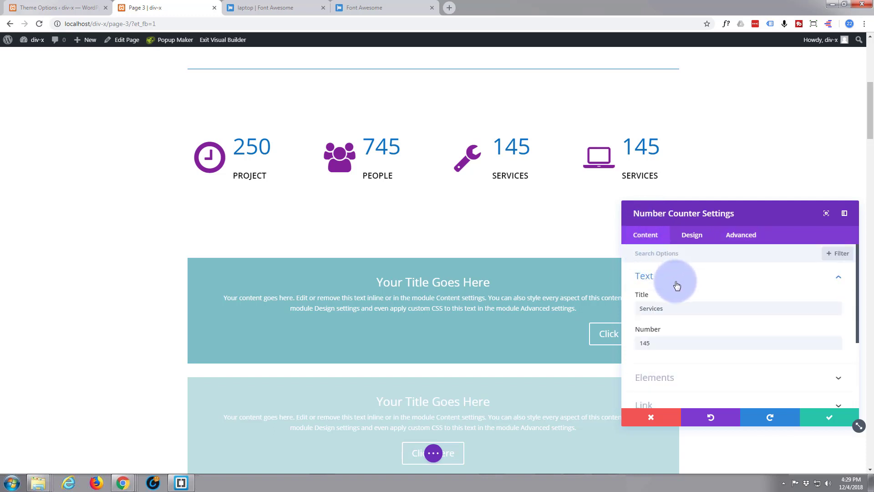
{"action": "left_click_drag", "start_coordinate": [665, 308], "coordinate": [629, 308]}
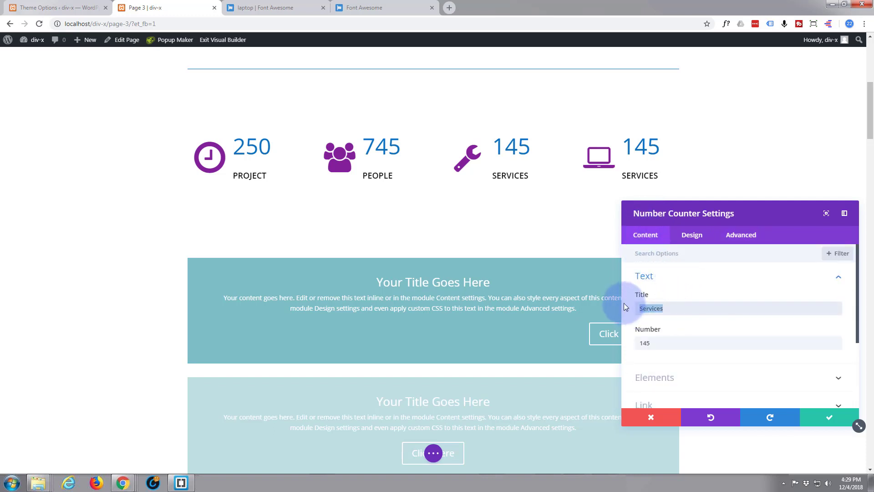
{"action": "type", "text": "Techs"}
{"action": "left_click_drag", "start_coordinate": [665, 344], "coordinate": [642, 343]}
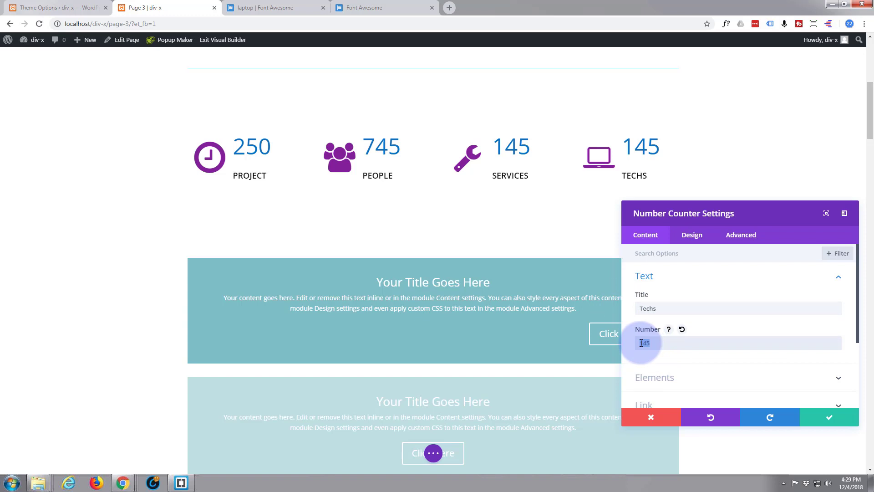
{"action": "type", "text": "98"}
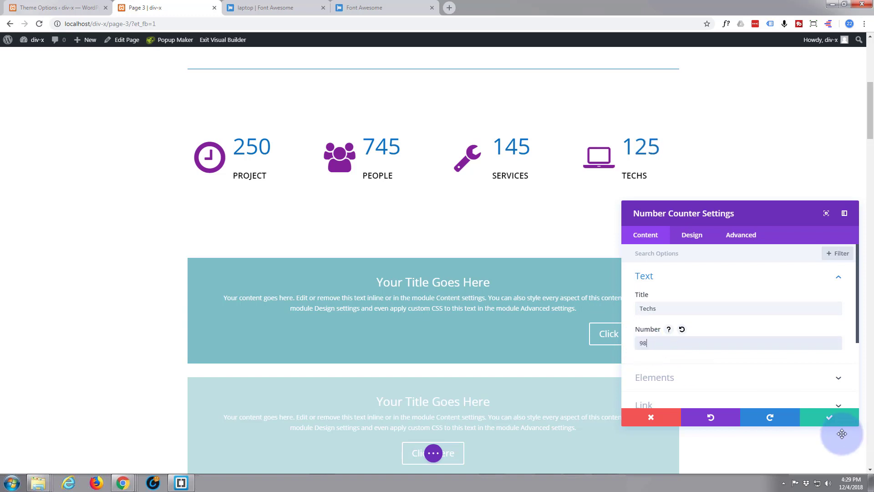
{"action": "left_click", "coordinate": [830, 420]}
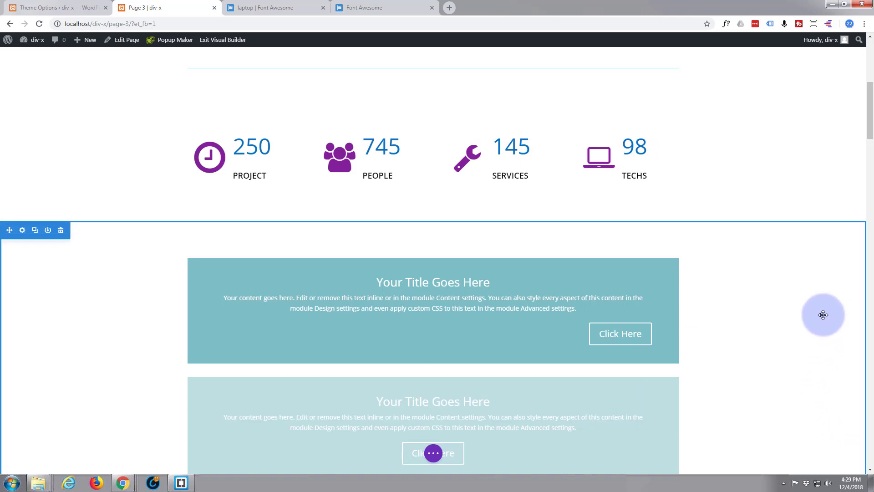
Step: Save the page and exit the visual builder to the live page
{"action": "left_click", "coordinate": [433, 453]}
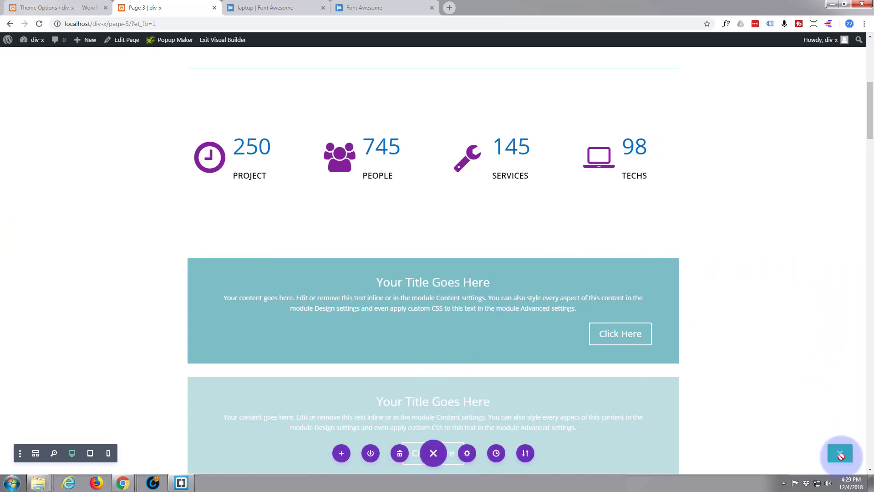
{"action": "left_click", "coordinate": [840, 453]}
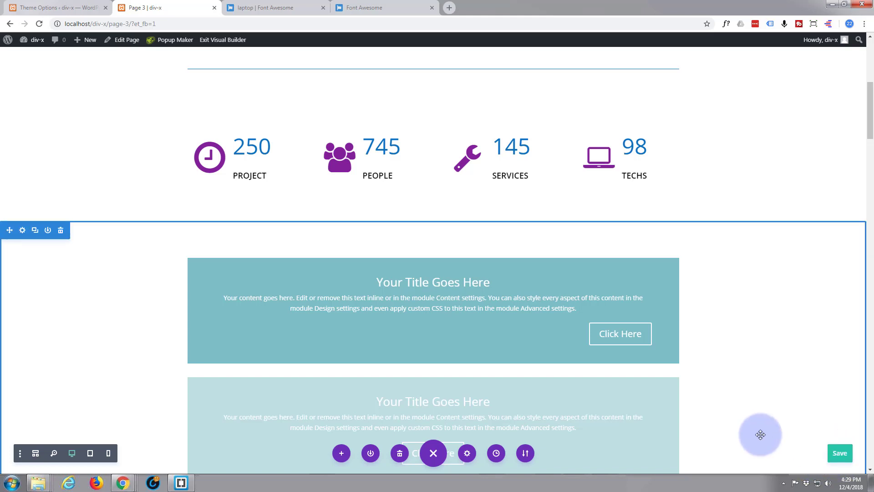
{"action": "left_click", "coordinate": [222, 40]}
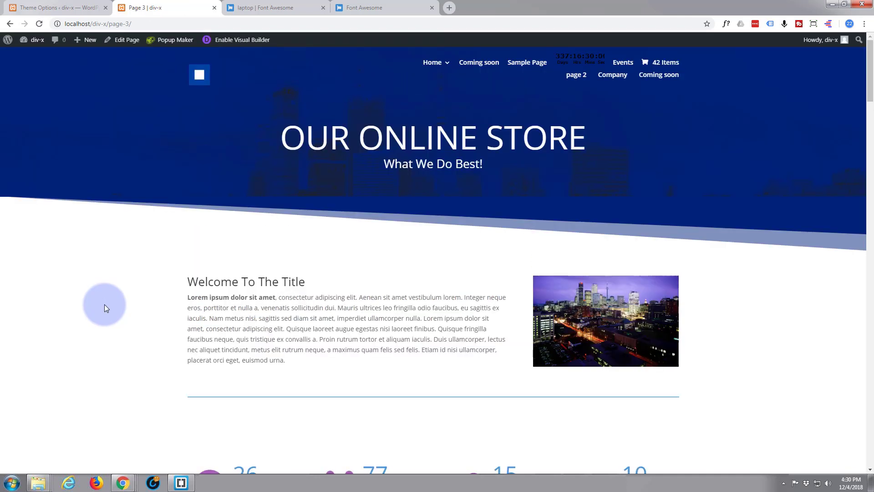
Step: Preview the live page's counter row in the browser's responsive device mode, narrowing the viewport to about 465 and 361 px wide
{"action": "scroll", "coordinate": [128, 262], "scroll_direction": "down", "scroll_amount": 5}
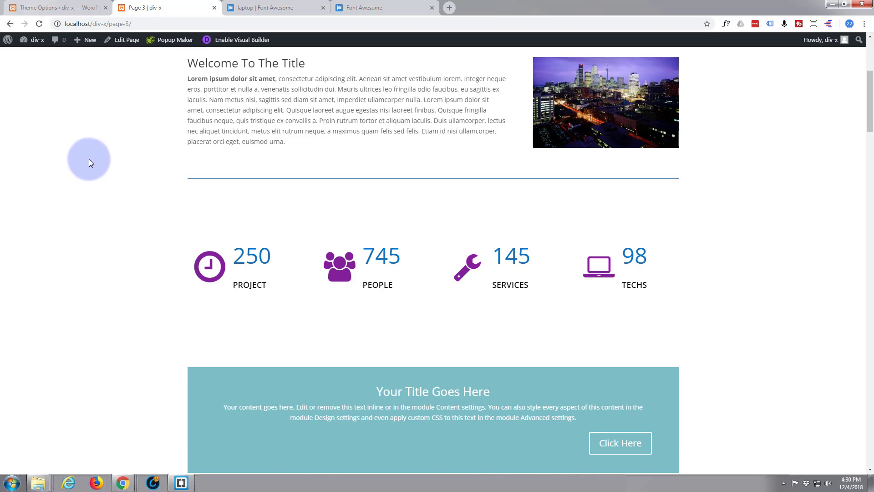
{"action": "key", "text": "ctrl+shift+i"}
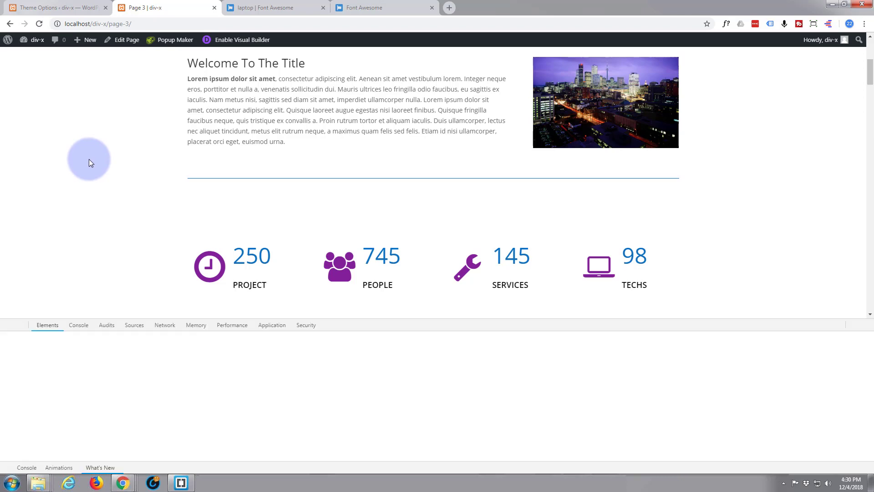
{"action": "left_click", "coordinate": [20, 326]}
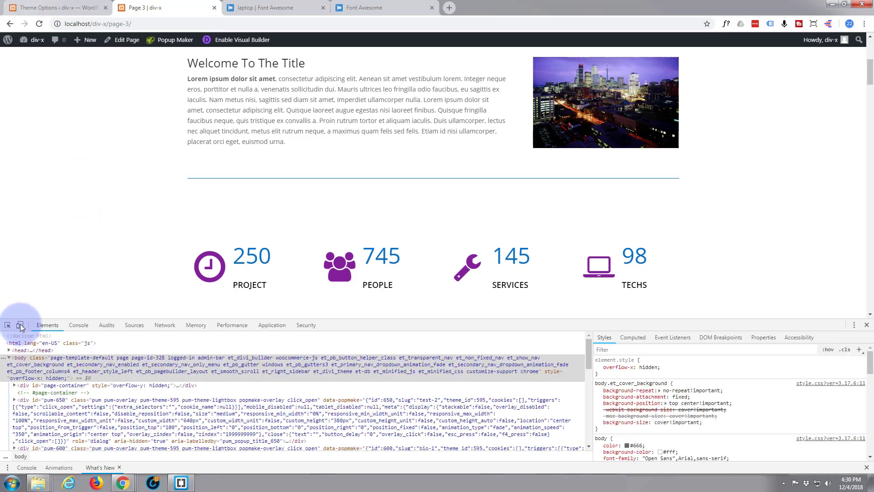
{"action": "scroll", "coordinate": [444, 189], "scroll_direction": "down", "scroll_amount": 8}
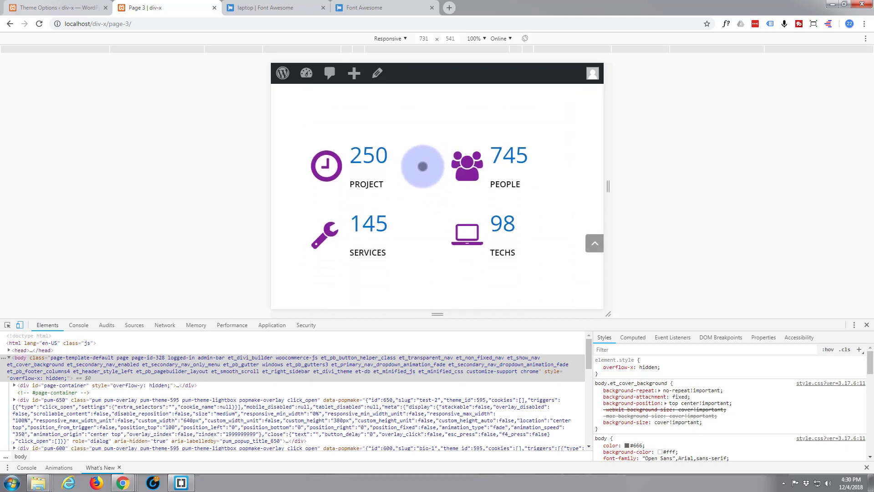
{"action": "left_click_drag", "start_coordinate": [608, 186], "coordinate": [547, 190]}
{"action": "scroll", "coordinate": [506, 192], "scroll_direction": "down", "scroll_amount": 10}
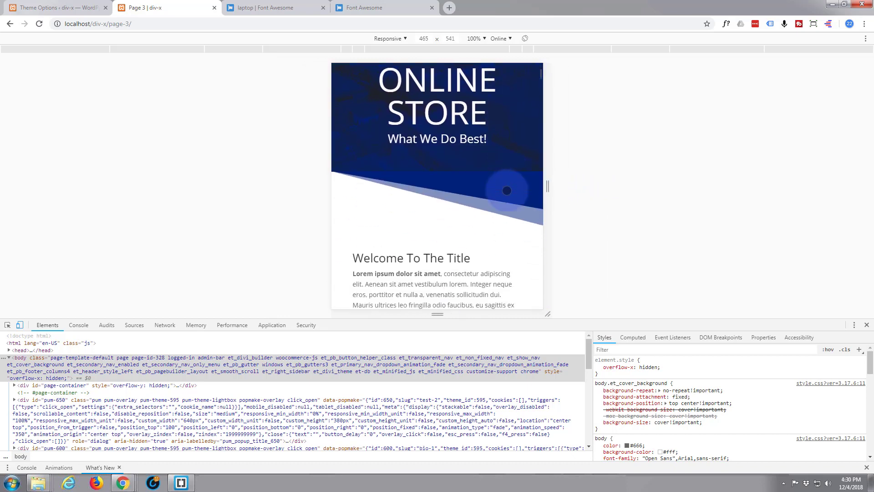
{"action": "scroll", "coordinate": [507, 190], "scroll_direction": "down", "scroll_amount": 1}
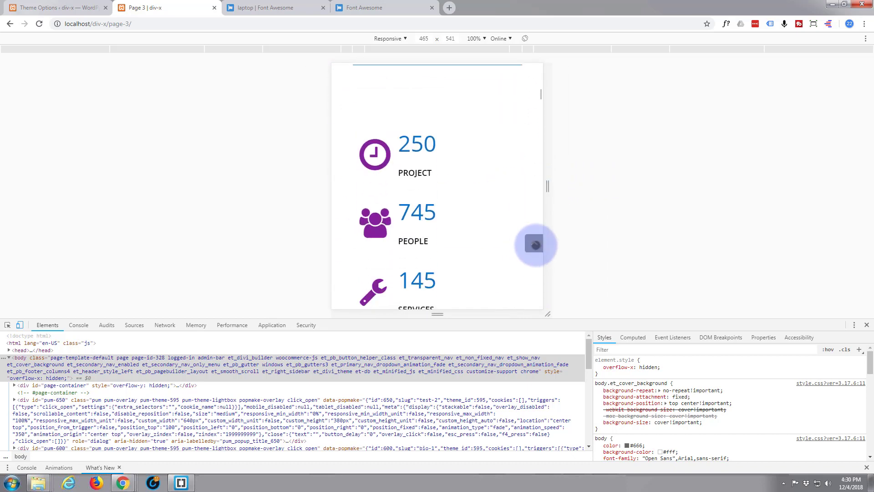
{"action": "left_click_drag", "start_coordinate": [546, 190], "coordinate": [519, 187]}
Step: Check the counters with the iPhone X device preset, and close the developer tools to return to the desktop view
{"action": "left_click", "coordinate": [404, 38]}
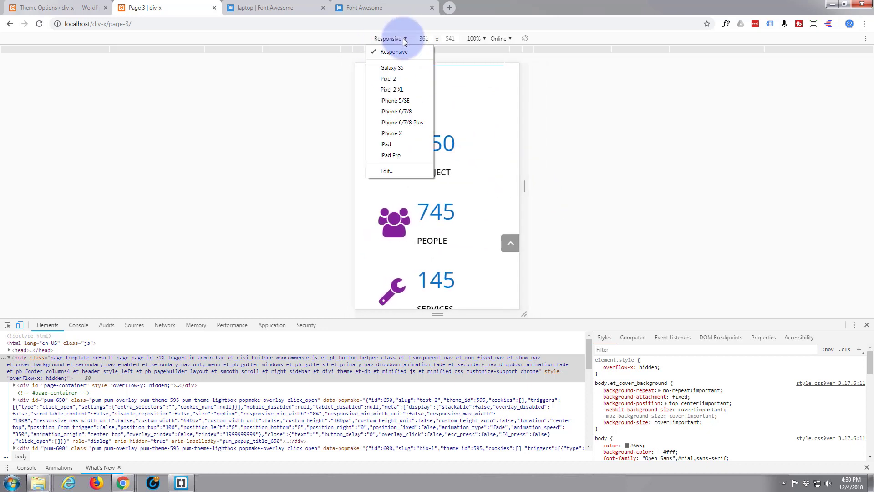
{"action": "left_click", "coordinate": [405, 133]}
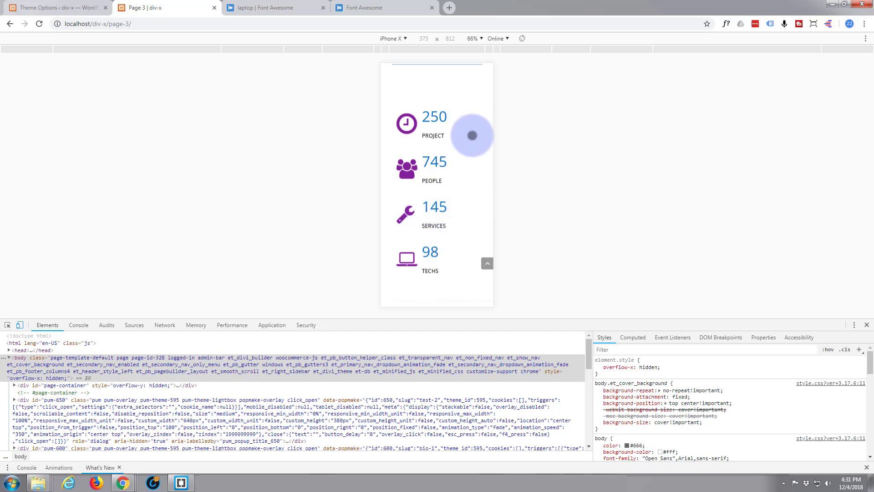
{"action": "left_click", "coordinate": [19, 324]}
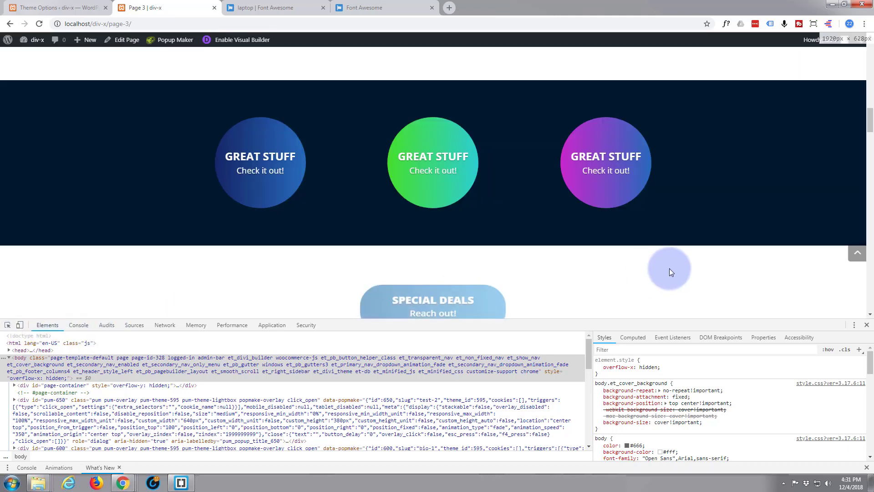
{"action": "left_click", "coordinate": [866, 328]}
{"action": "scroll", "coordinate": [690, 246], "scroll_direction": "up", "scroll_amount": 3}
{"action": "scroll", "coordinate": [696, 247], "scroll_direction": "up", "scroll_amount": 10}
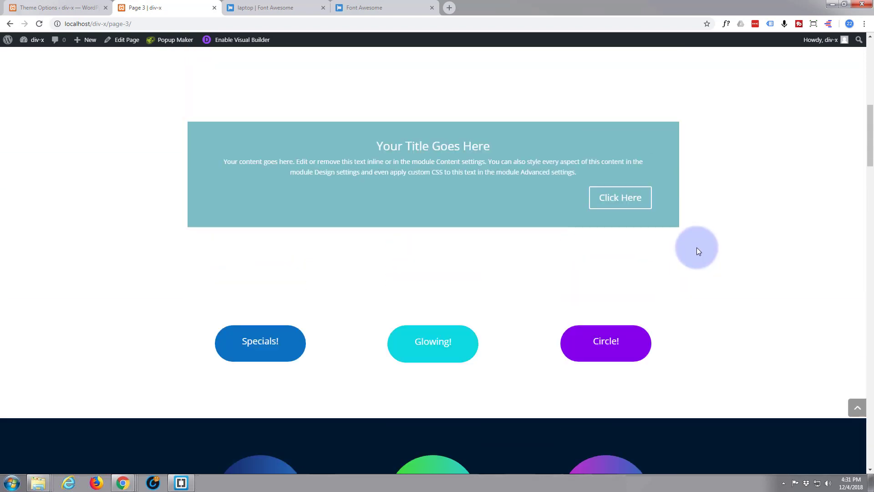